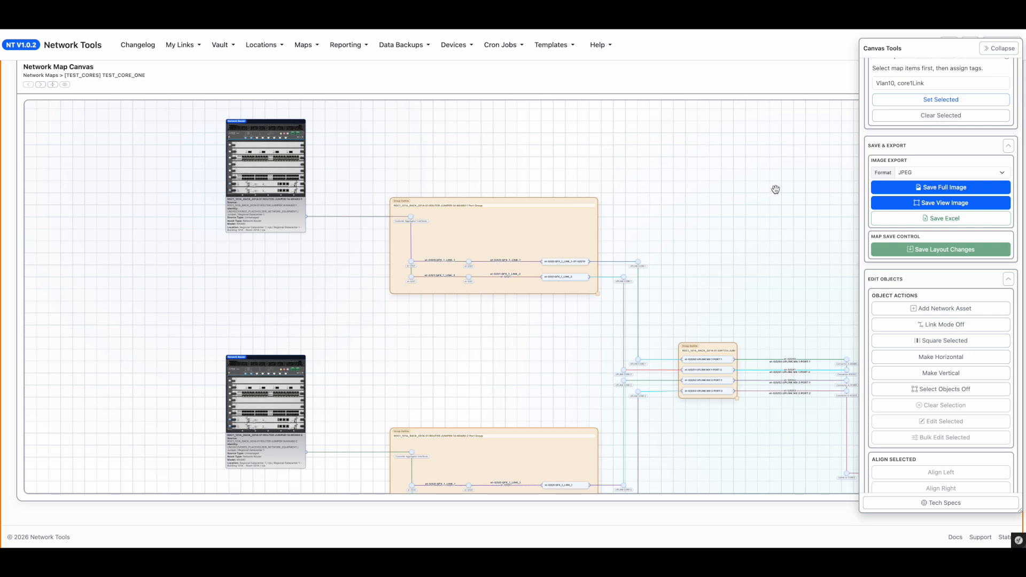
Step: Pan and zoom around the map canvas to examine the port groups and the network switch
{"action": "left_click_drag", "start_coordinate": [715, 289], "coordinate": [424, 240]}
{"action": "left_click_drag", "start_coordinate": [694, 327], "coordinate": [546, 257]}
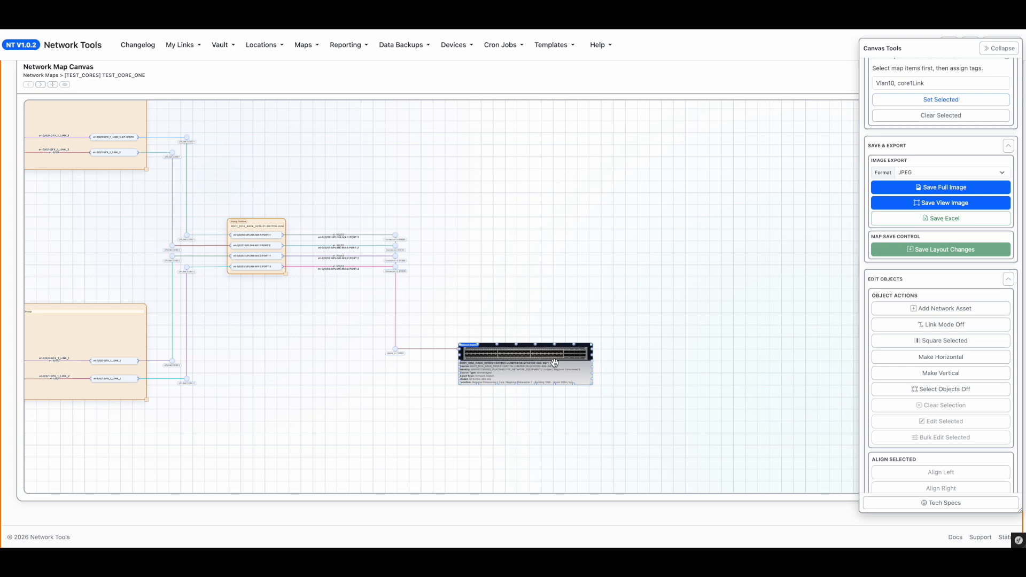
{"action": "mouse_move", "coordinate": [555, 362]}
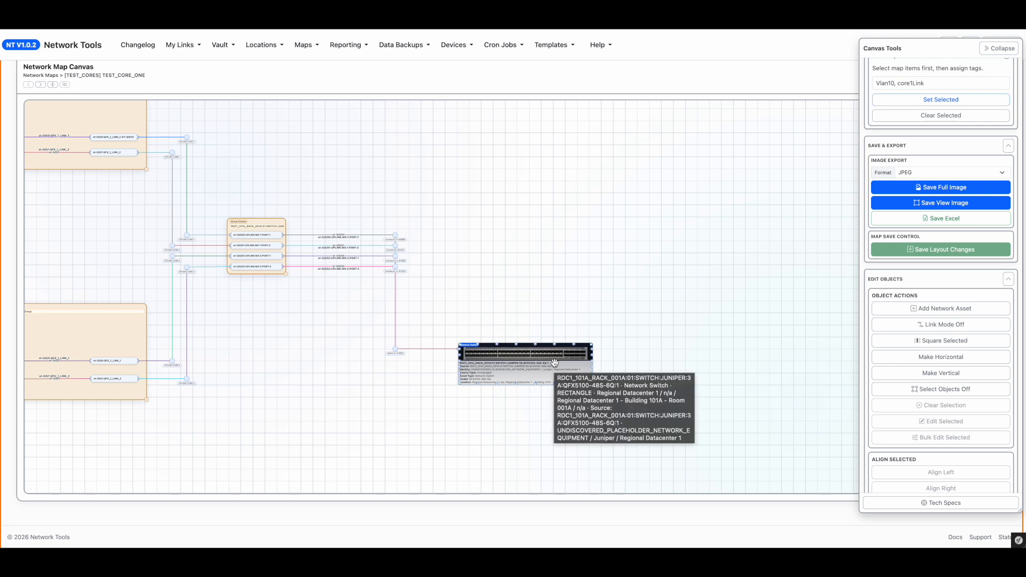
{"action": "left_click_drag", "start_coordinate": [490, 239], "coordinate": [676, 271]}
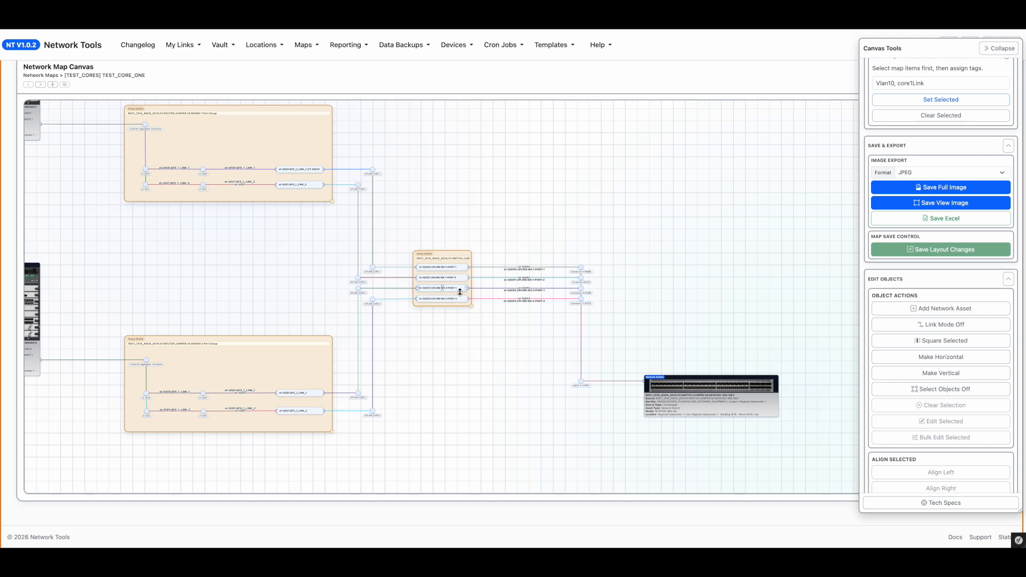
{"action": "scroll", "coordinate": [448, 275], "scroll_direction": "up", "scroll_amount": 5}
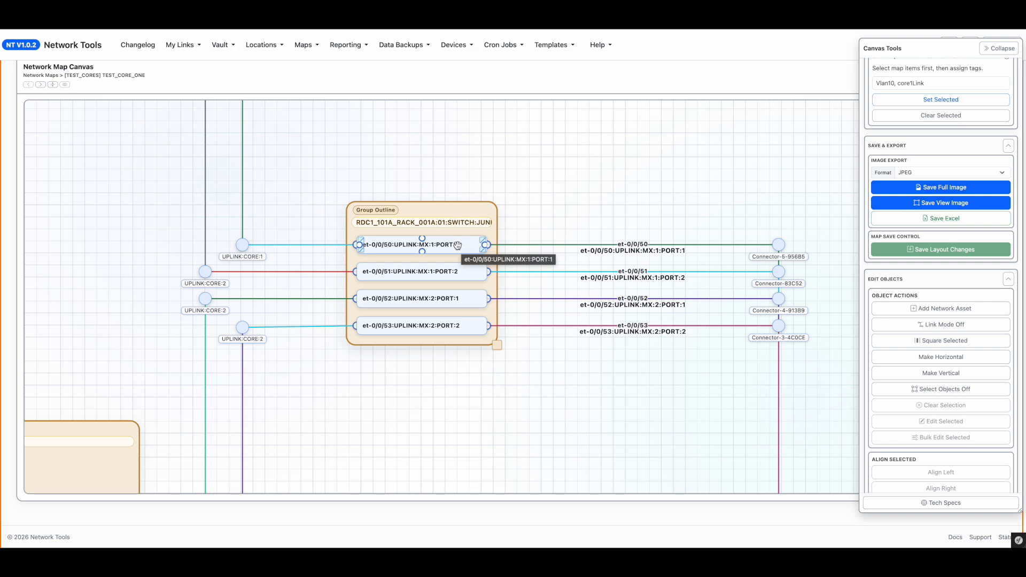
{"action": "scroll", "coordinate": [378, 364], "scroll_direction": "down", "scroll_amount": 5}
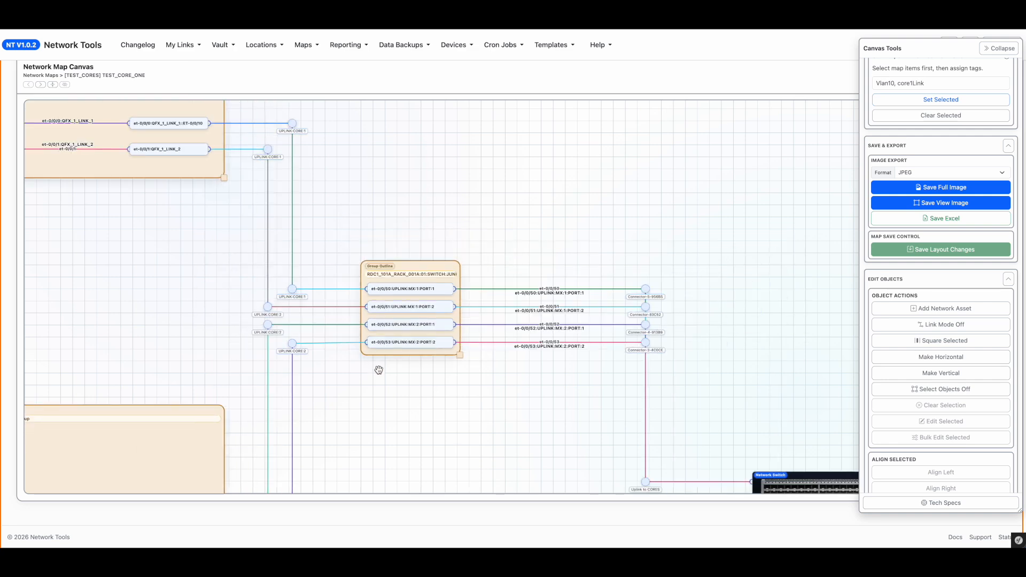
{"action": "scroll", "coordinate": [181, 258], "scroll_direction": "up", "scroll_amount": 5}
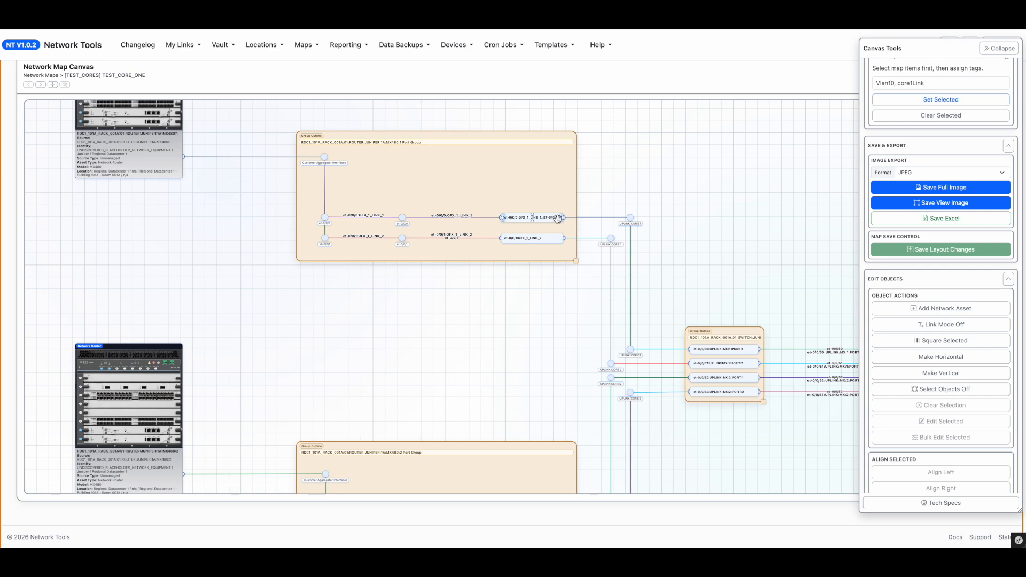
{"action": "left_click_drag", "start_coordinate": [703, 295], "coordinate": [592, 290]}
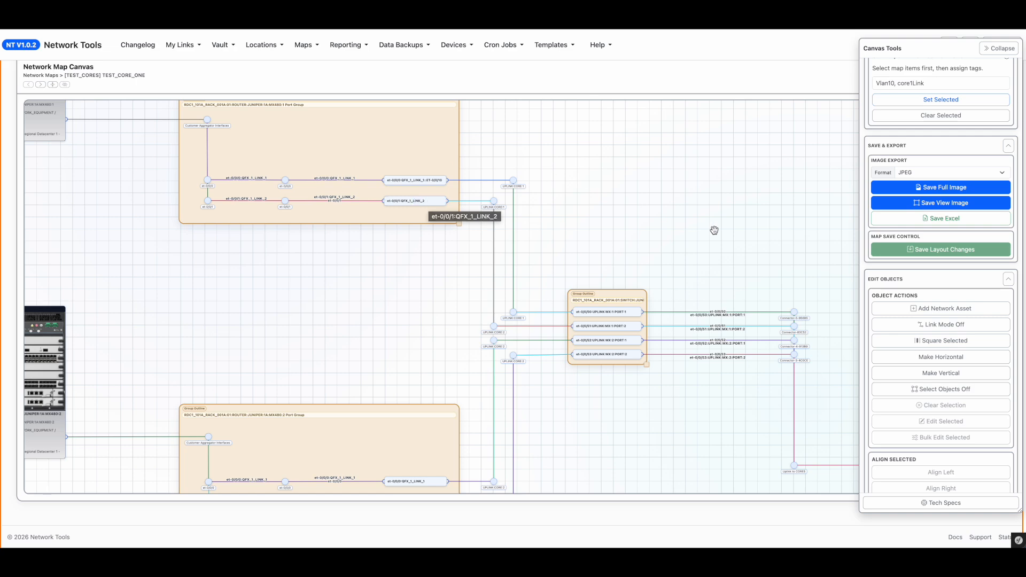
{"action": "left_click_drag", "start_coordinate": [798, 255], "coordinate": [593, 231]}
{"action": "mouse_move", "coordinate": [850, 327]}
{"action": "left_mouse_down"}
{"action": "mouse_move", "coordinate": [630, 293]}
{"action": "mouse_move", "coordinate": [543, 246]}
{"action": "mouse_move", "coordinate": [354, 212]}
{"action": "left_mouse_up"}
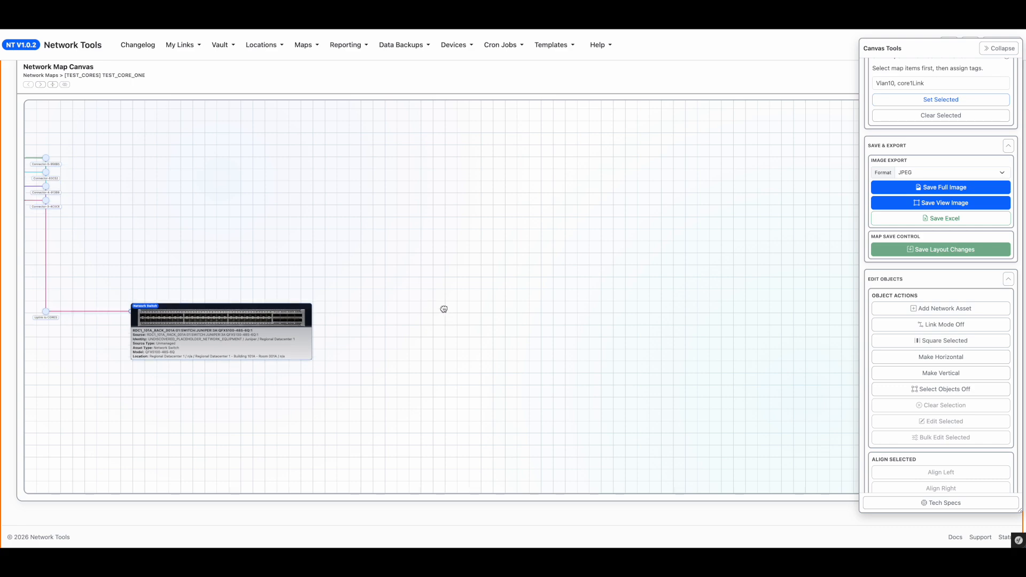
{"action": "left_click_drag", "start_coordinate": [442, 307], "coordinate": [409, 245]}
{"action": "double_click", "coordinate": [155, 260]}
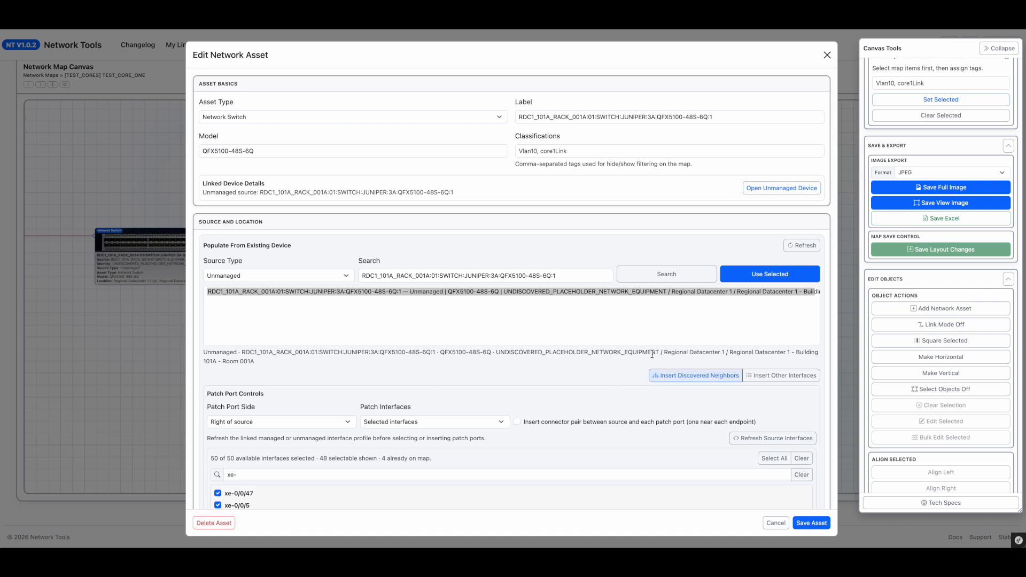
{"action": "scroll", "coordinate": [615, 378], "scroll_direction": "down", "scroll_amount": 5}
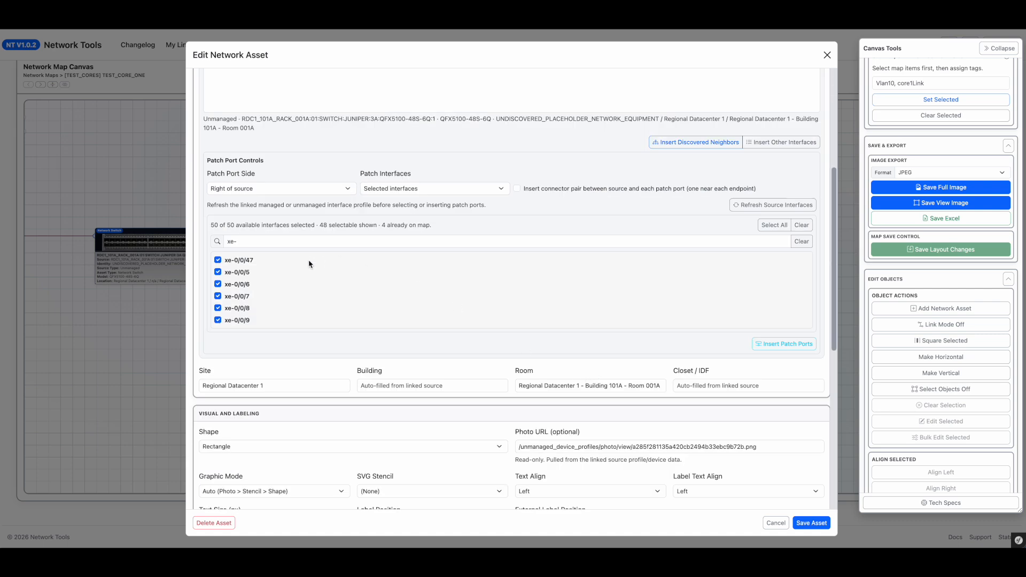
{"action": "triple_click", "coordinate": [267, 241]}
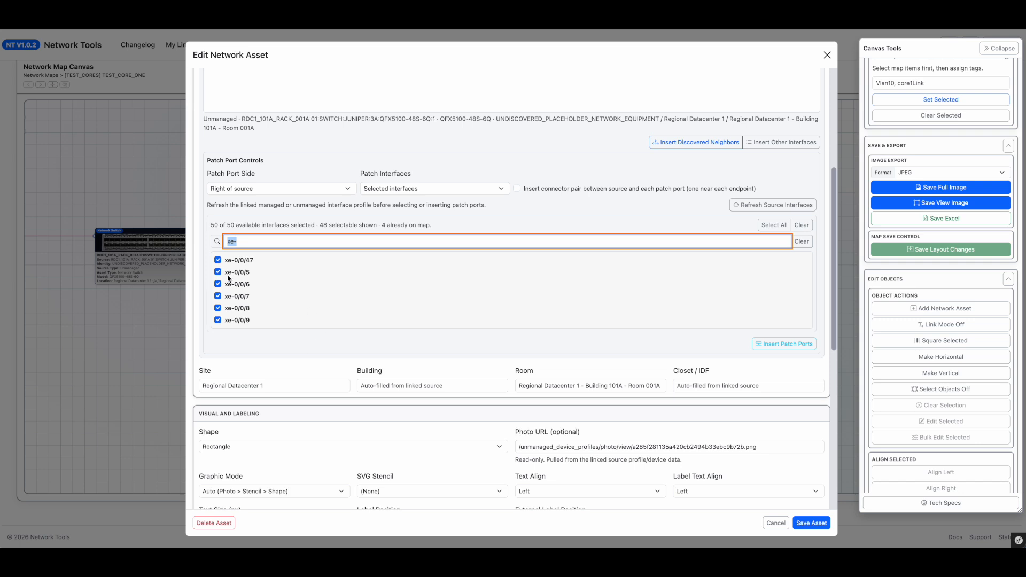
{"action": "key", "text": "BackSpace"}
{"action": "scroll", "coordinate": [262, 280], "scroll_direction": "up", "scroll_amount": 4}
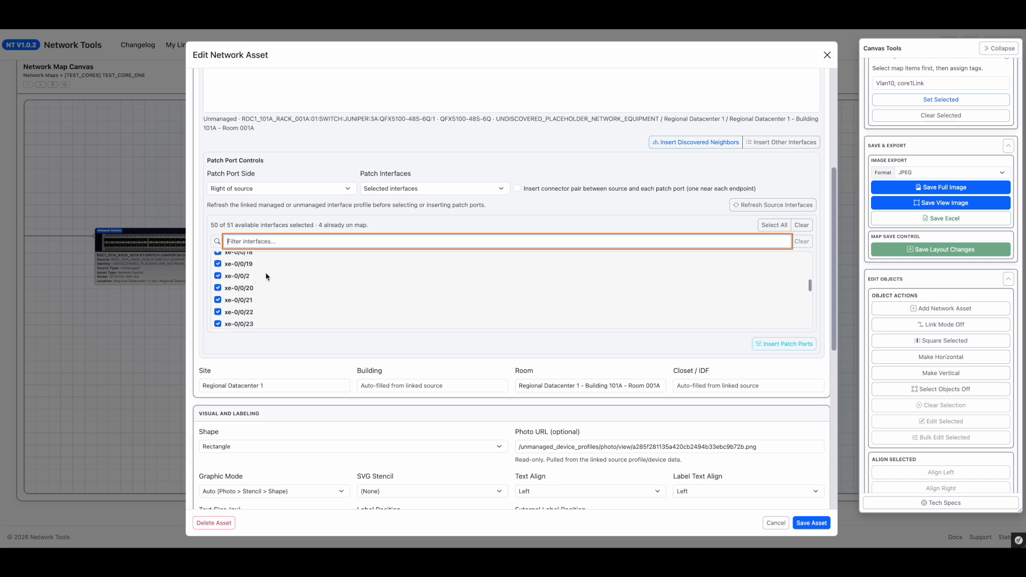
{"action": "scroll", "coordinate": [256, 188], "scroll_direction": "up", "scroll_amount": 1}
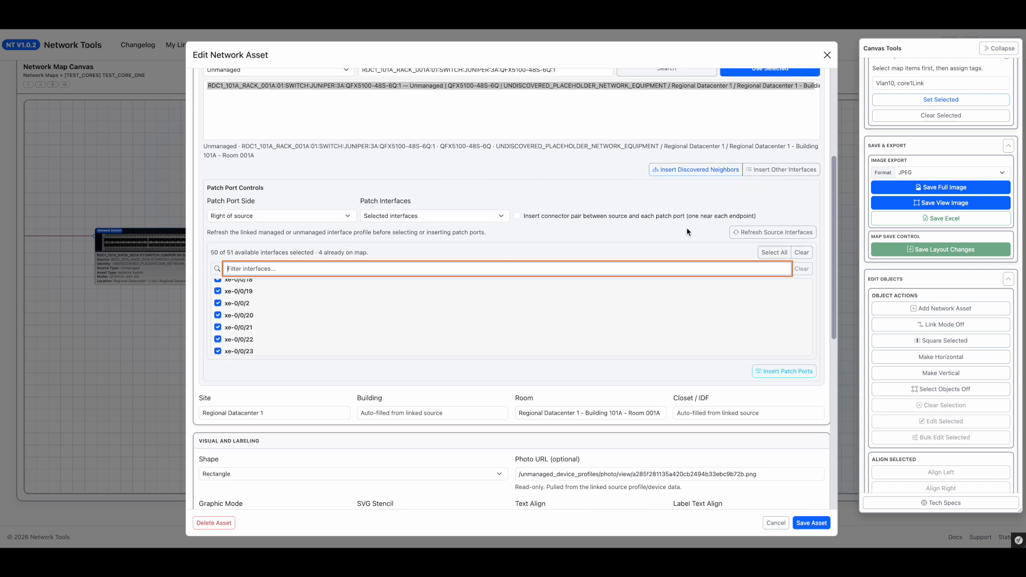
{"action": "left_click_drag", "start_coordinate": [214, 187], "coordinate": [288, 191]}
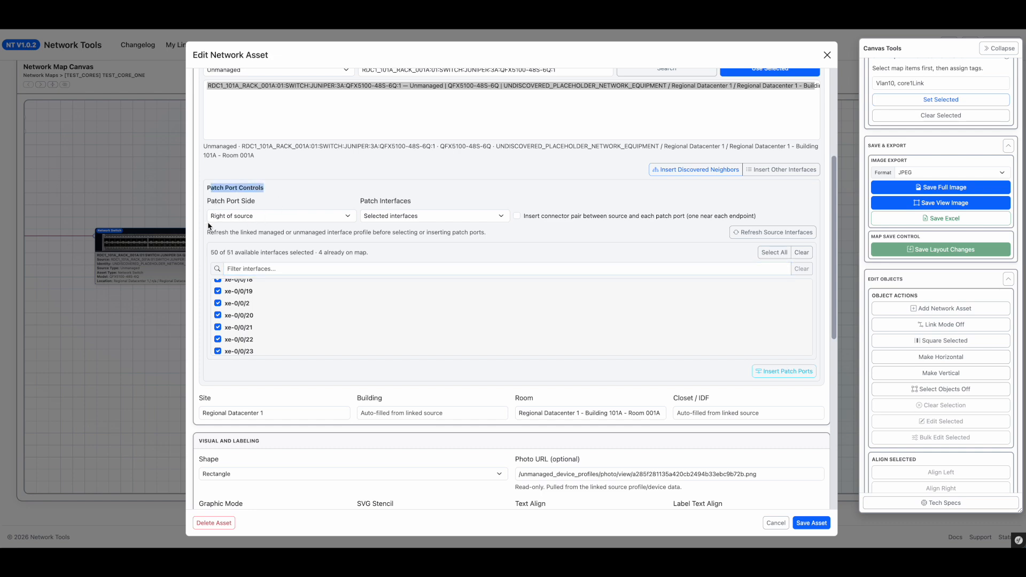
{"action": "left_click", "coordinate": [160, 189]}
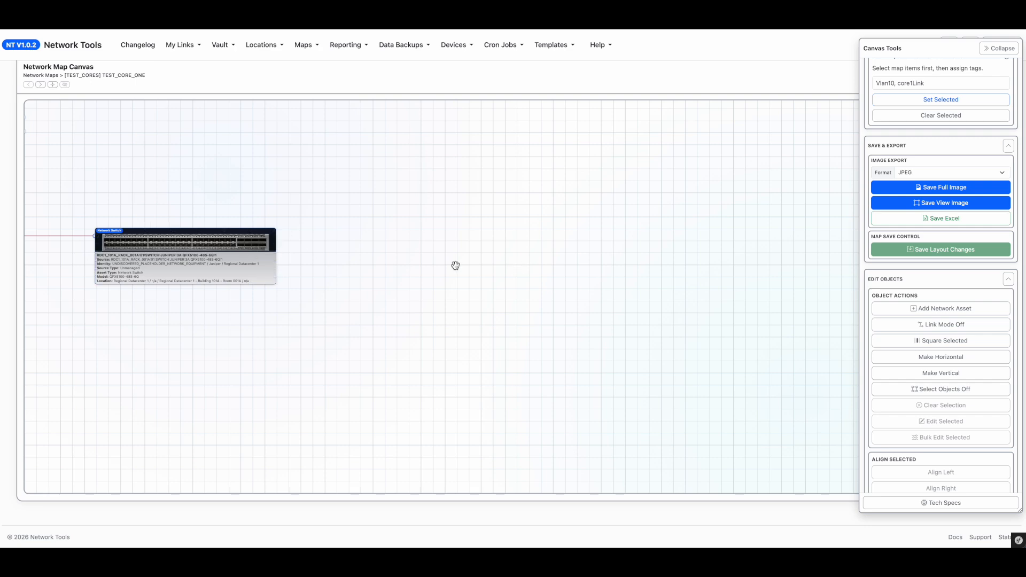
Step: Reopen the network switch's asset editor and clear all selected patch interfaces
{"action": "left_click", "coordinate": [262, 256]}
{"action": "double_click", "coordinate": [225, 260]}
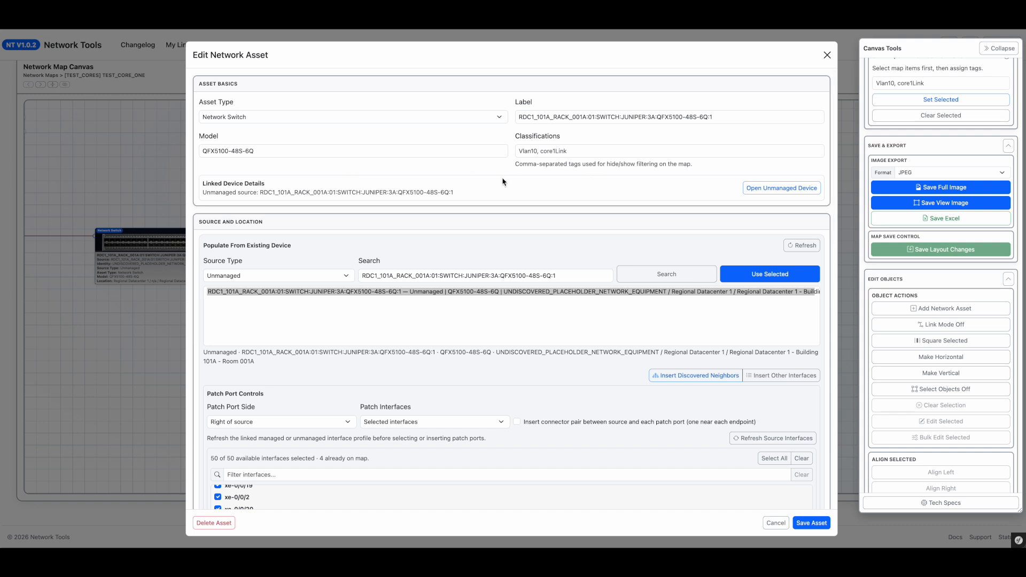
{"action": "scroll", "coordinate": [420, 426], "scroll_direction": "down", "scroll_amount": 2}
{"action": "left_click", "coordinate": [321, 337]}
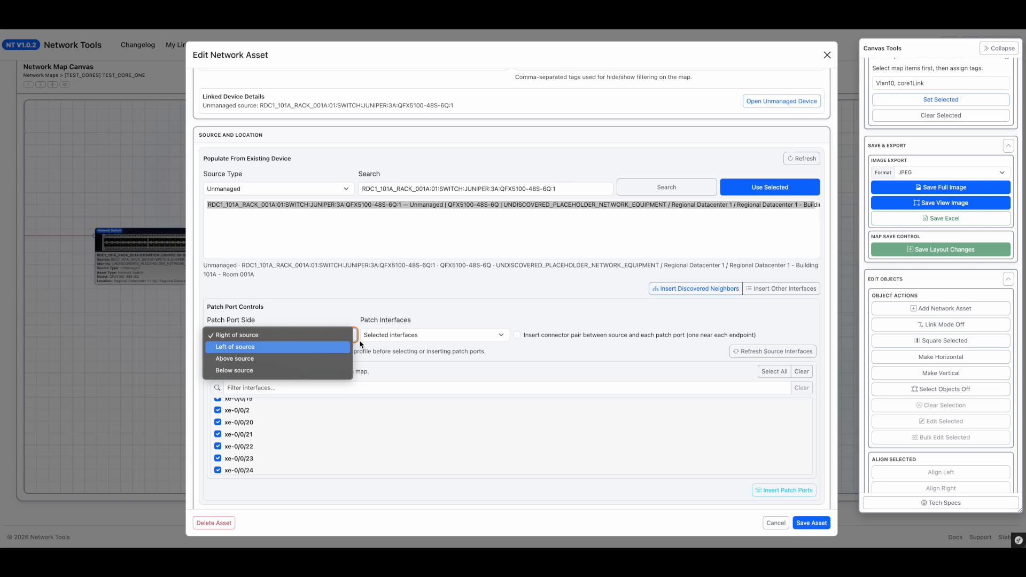
{"action": "left_click", "coordinate": [424, 337]}
{"action": "left_click", "coordinate": [424, 337]}
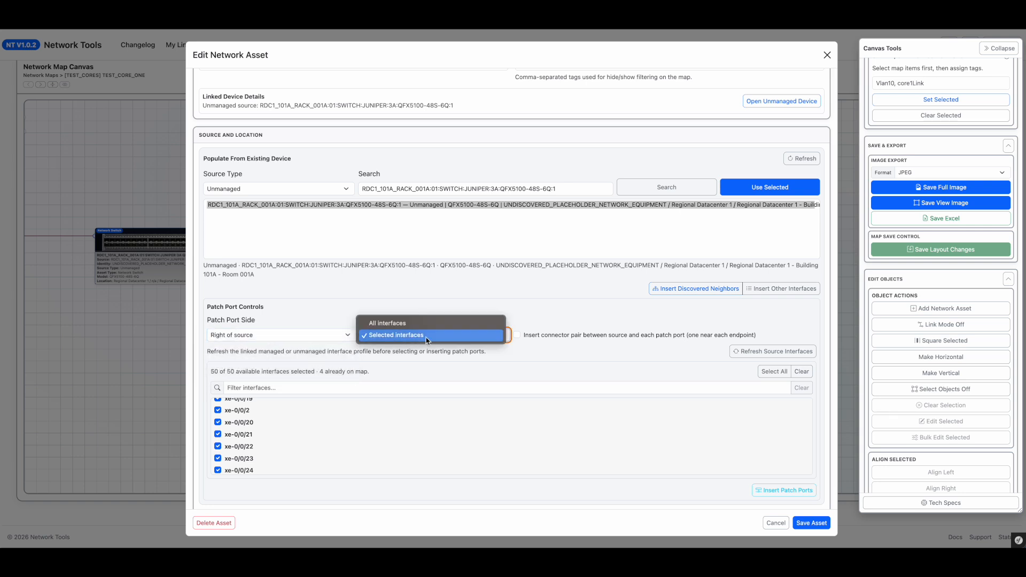
{"action": "left_click", "coordinate": [392, 336]}
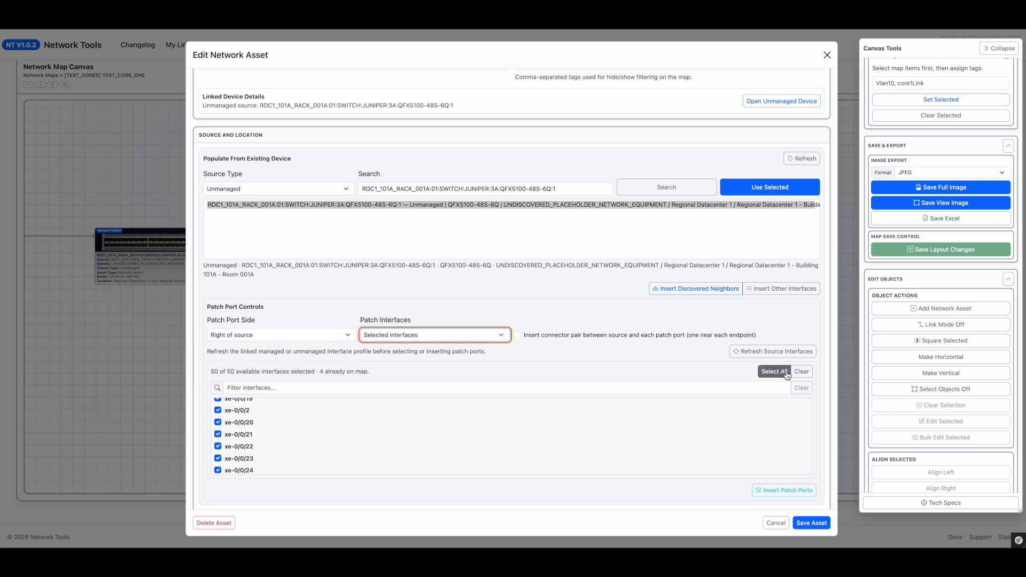
{"action": "left_click", "coordinate": [799, 374]}
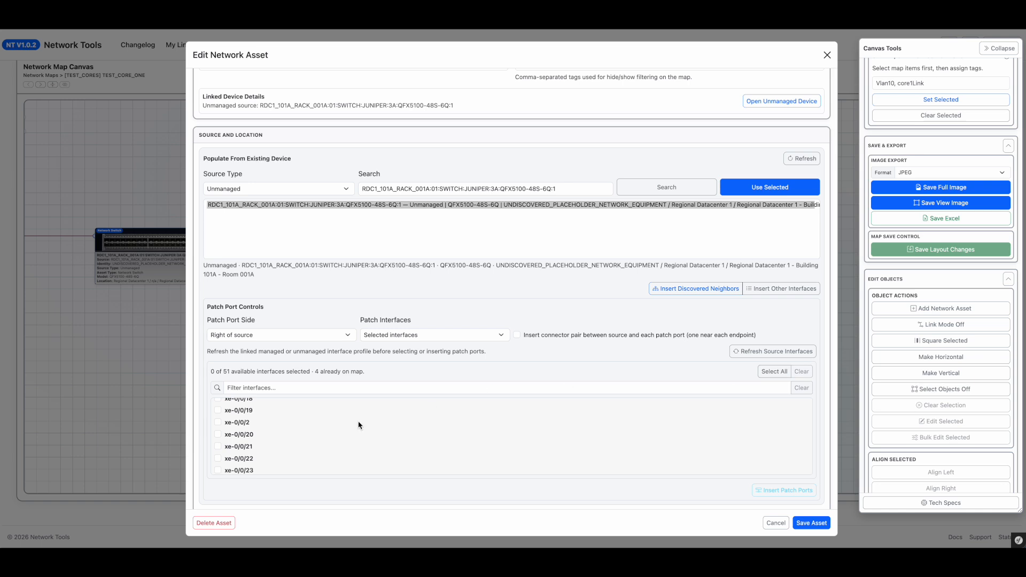
Step: Select all interfaces matching the filter xe- and clear the interface filter afterwards
{"action": "left_click", "coordinate": [275, 389]}
{"action": "type", "text": "xe-"}
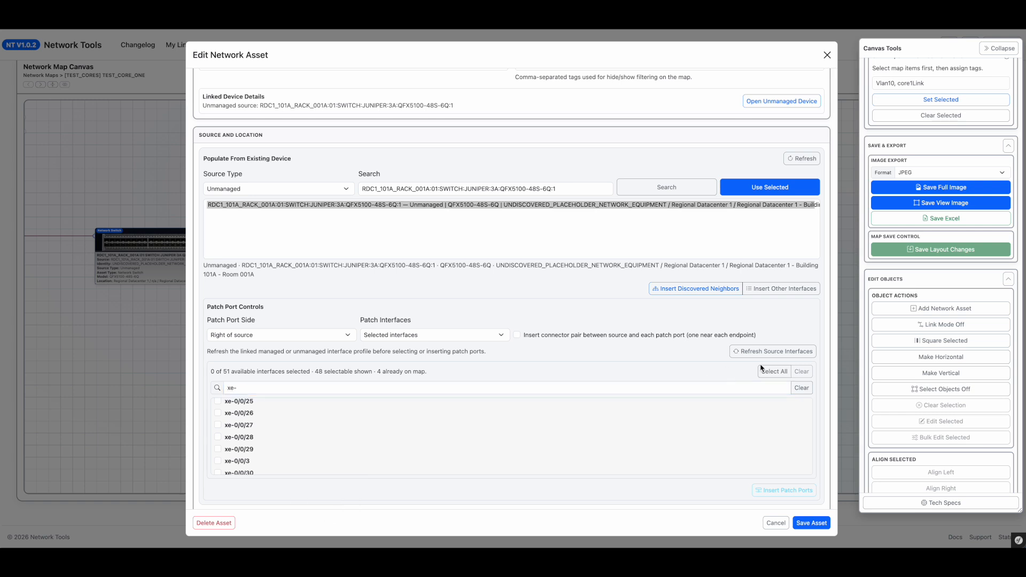
{"action": "left_click", "coordinate": [774, 371]}
{"action": "scroll", "coordinate": [320, 440], "scroll_direction": "up", "scroll_amount": 2}
{"action": "scroll", "coordinate": [321, 440], "scroll_direction": "down", "scroll_amount": 7}
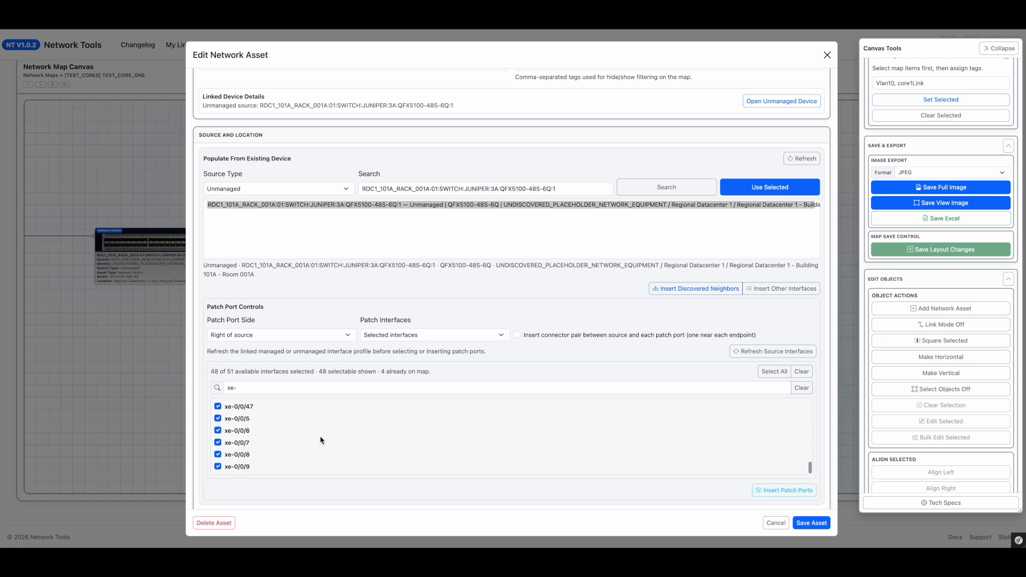
{"action": "triple_click", "coordinate": [262, 389]}
{"action": "key", "text": "BackSpace"}
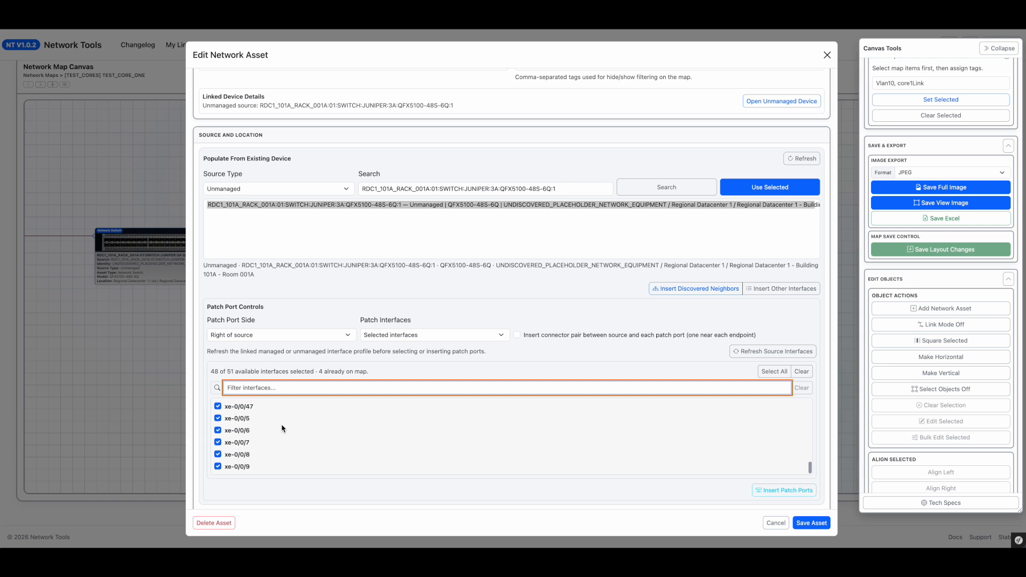
Step: Enable inserting a connector pair between the source and each patch port
{"action": "scroll", "coordinate": [282, 428], "scroll_direction": "up", "scroll_amount": 15}
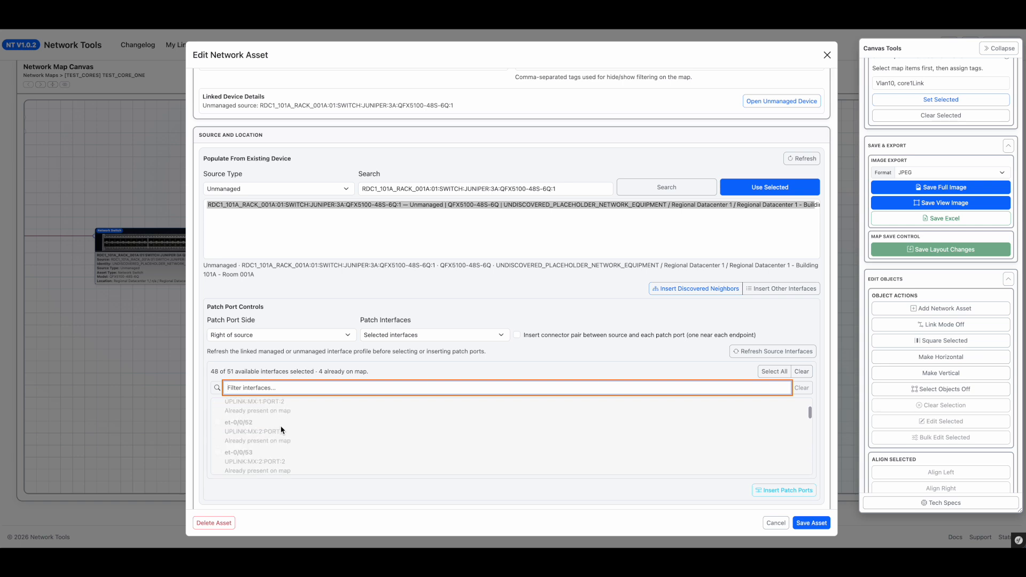
{"action": "scroll", "coordinate": [283, 430], "scroll_direction": "up", "scroll_amount": 3}
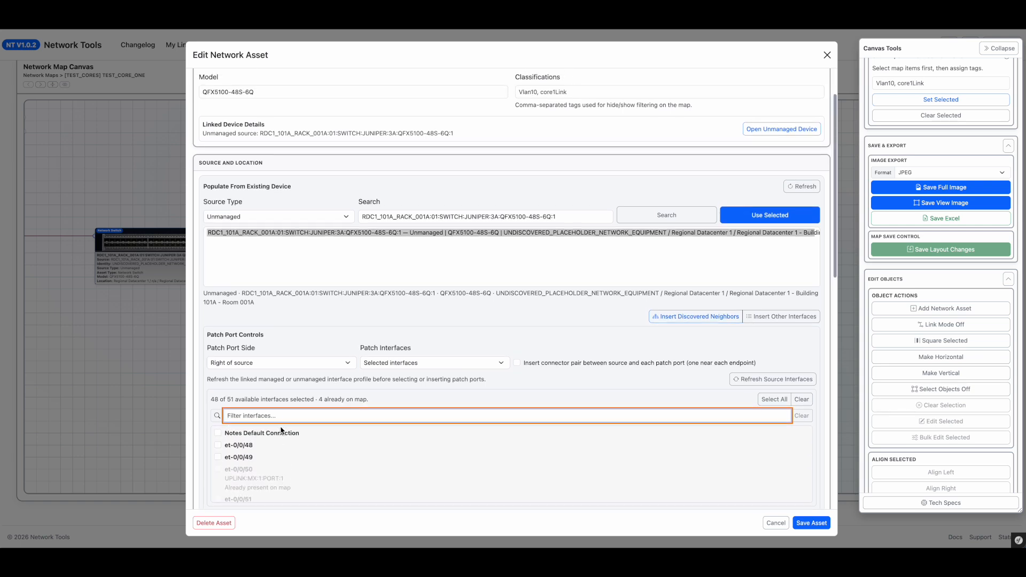
{"action": "scroll", "coordinate": [231, 441], "scroll_direction": "down", "scroll_amount": 2}
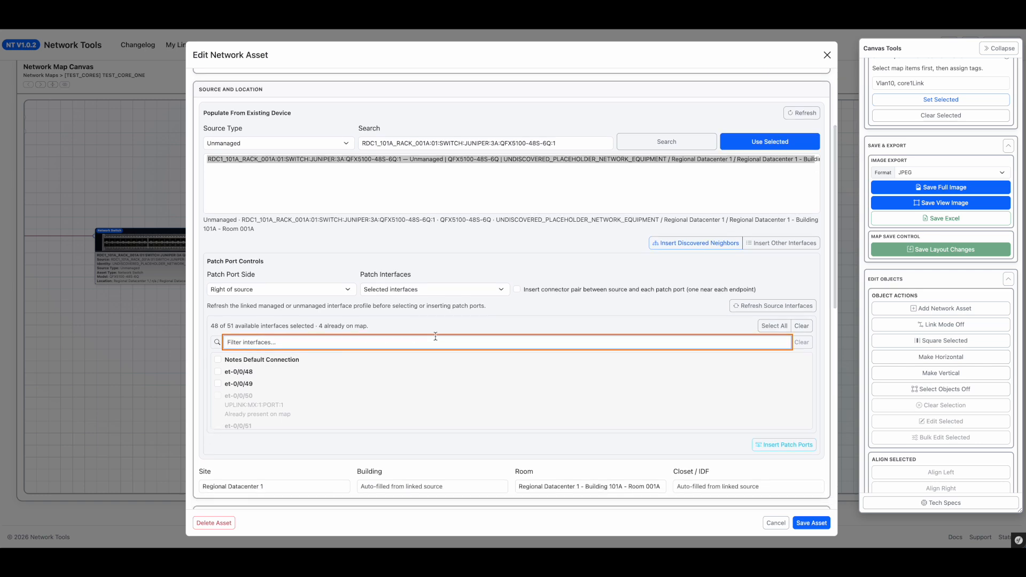
{"action": "left_click", "coordinate": [518, 290]}
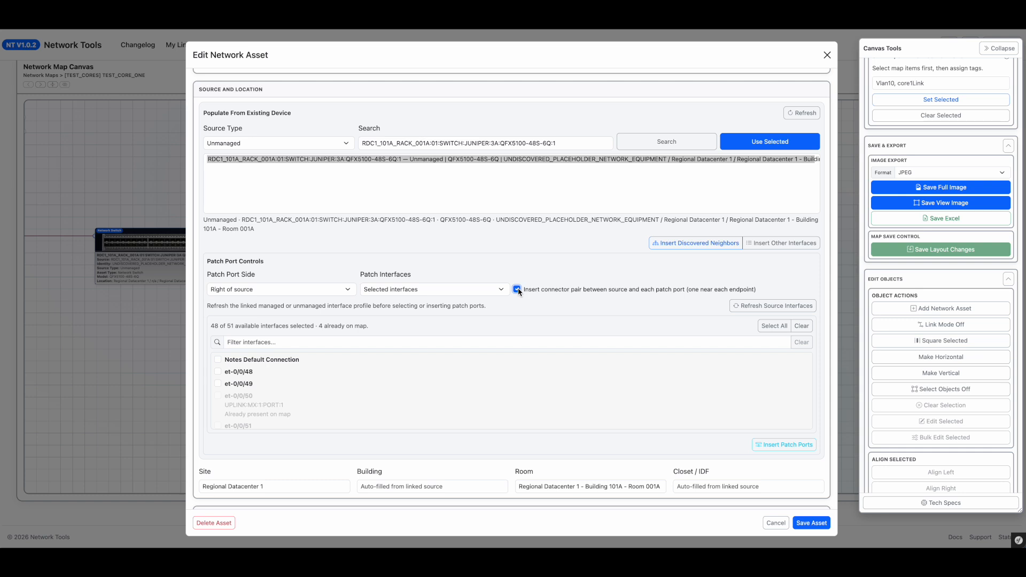
Step: Insert the patch ports for the selected interfaces and close the asset editor
{"action": "scroll", "coordinate": [494, 383], "scroll_direction": "down", "scroll_amount": 1}
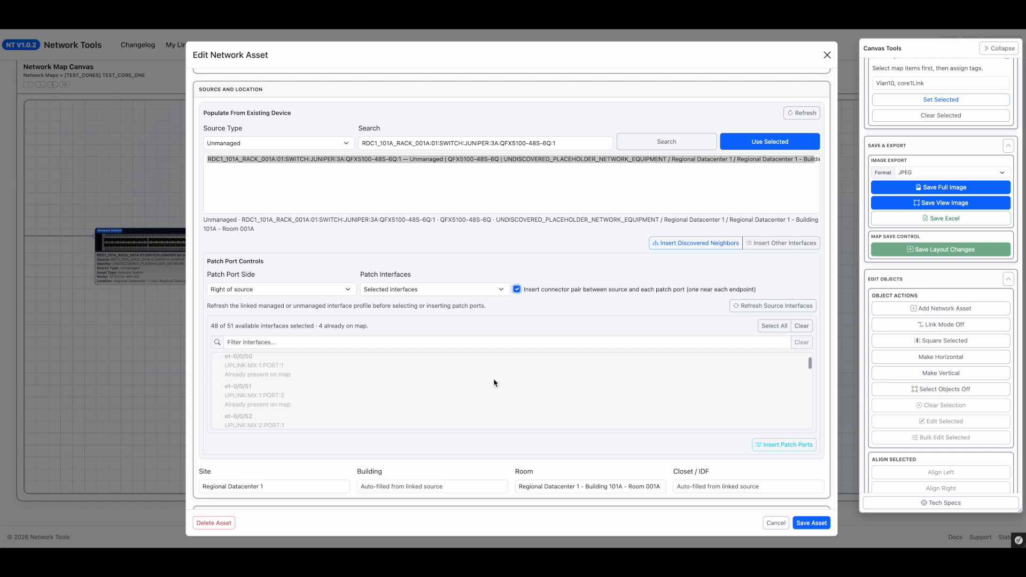
{"action": "scroll", "coordinate": [531, 442], "scroll_direction": "down", "scroll_amount": 2}
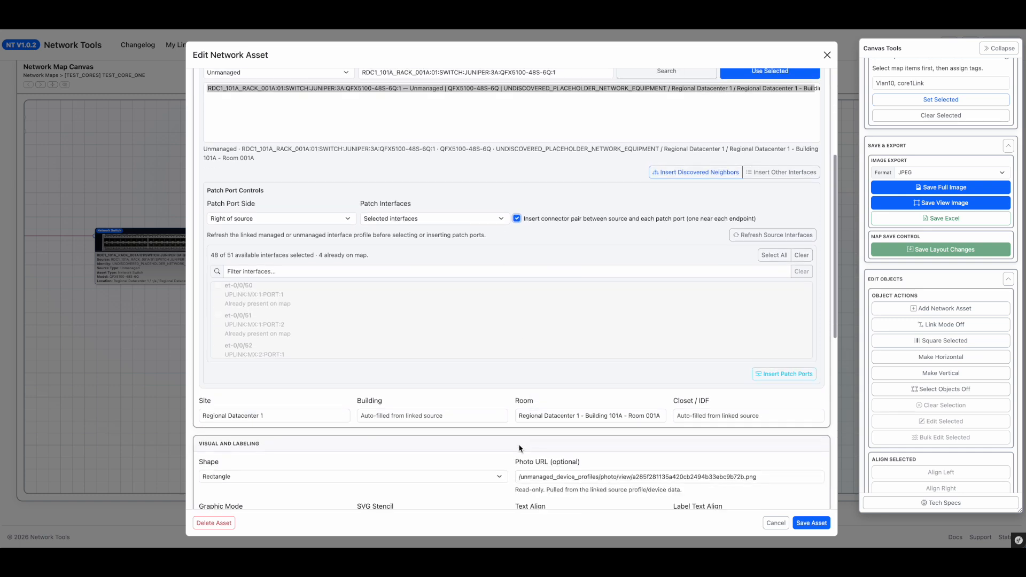
{"action": "scroll", "coordinate": [716, 247], "scroll_direction": "up", "scroll_amount": 1}
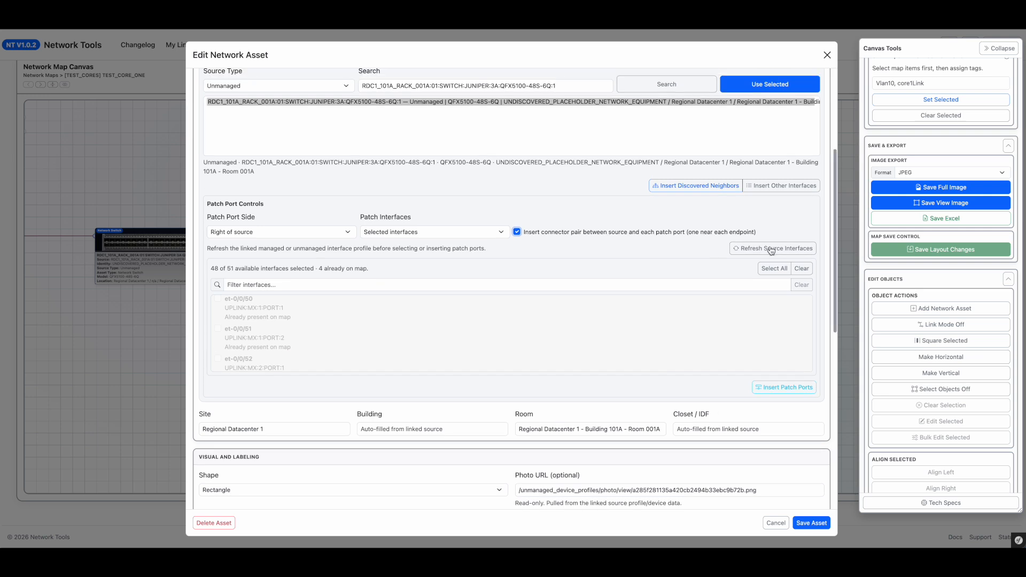
{"action": "left_click", "coordinate": [795, 388]}
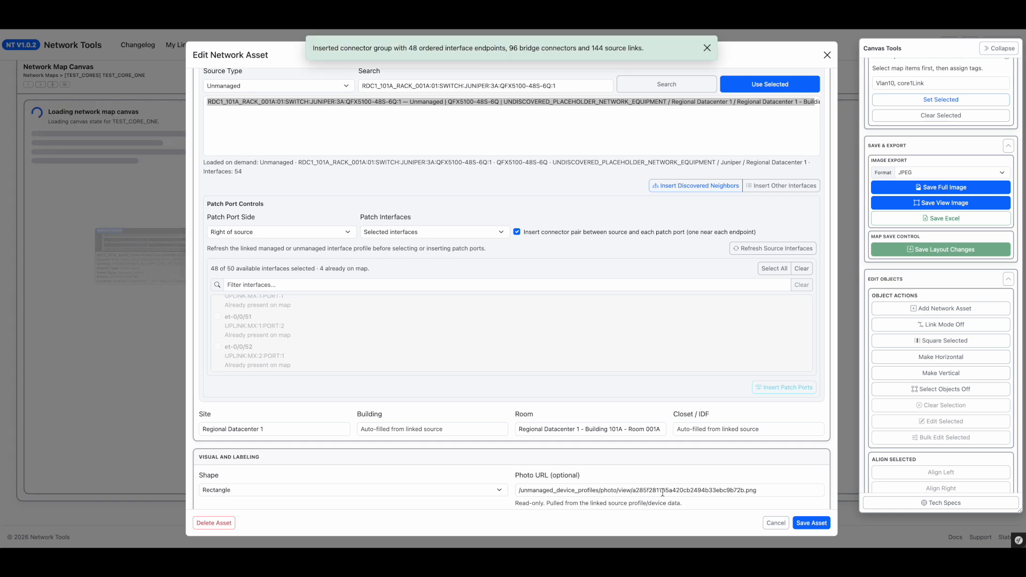
{"action": "left_click", "coordinate": [776, 524]}
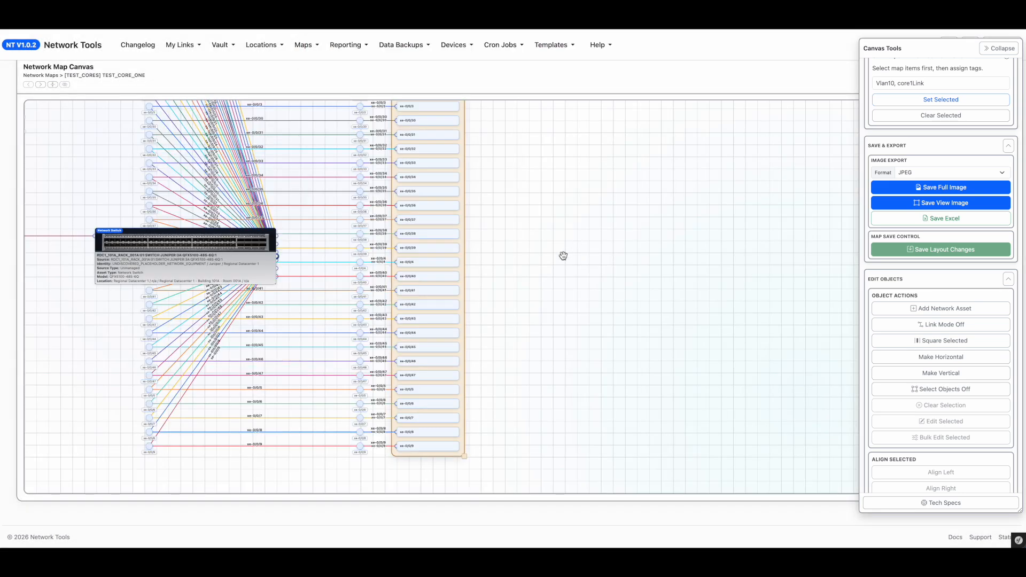
Step: Pan and zoom the canvas to inspect the newly inserted patch port group
{"action": "left_click_drag", "start_coordinate": [564, 215], "coordinate": [556, 369]}
{"action": "scroll", "coordinate": [556, 370], "scroll_direction": "down", "scroll_amount": 5}
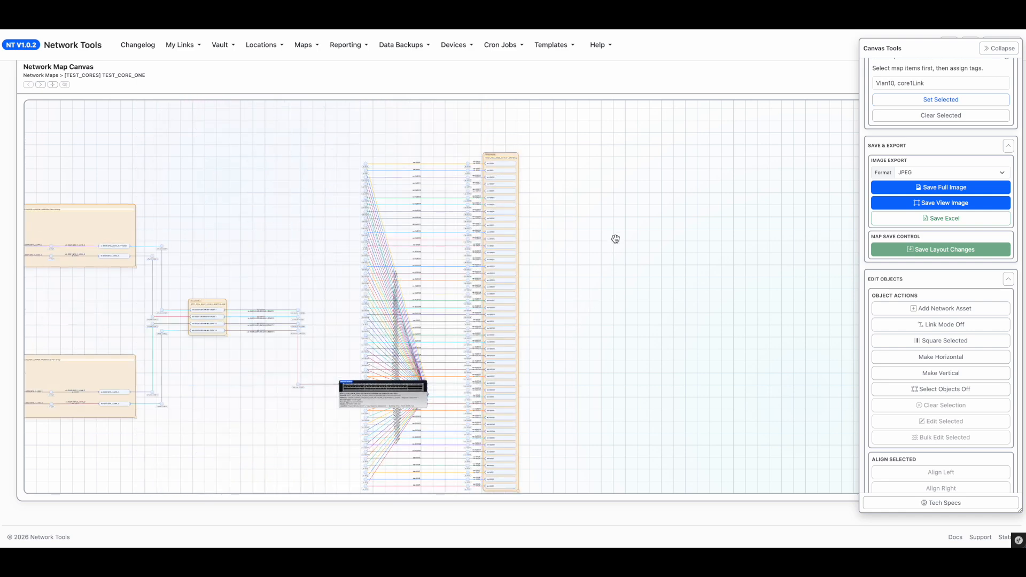
{"action": "left_click_drag", "start_coordinate": [513, 154], "coordinate": [686, 198]}
{"action": "left_click_drag", "start_coordinate": [698, 284], "coordinate": [727, 372]}
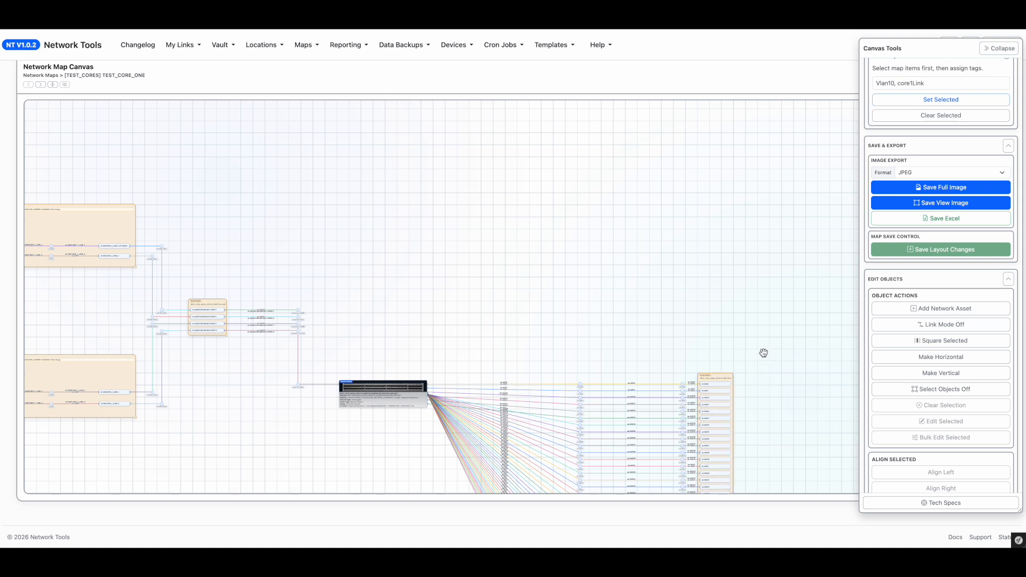
{"action": "scroll", "coordinate": [758, 345], "scroll_direction": "up", "scroll_amount": 5}
{"action": "left_click_drag", "start_coordinate": [682, 347], "coordinate": [658, 154]}
{"action": "scroll", "coordinate": [685, 318], "scroll_direction": "up", "scroll_amount": 3}
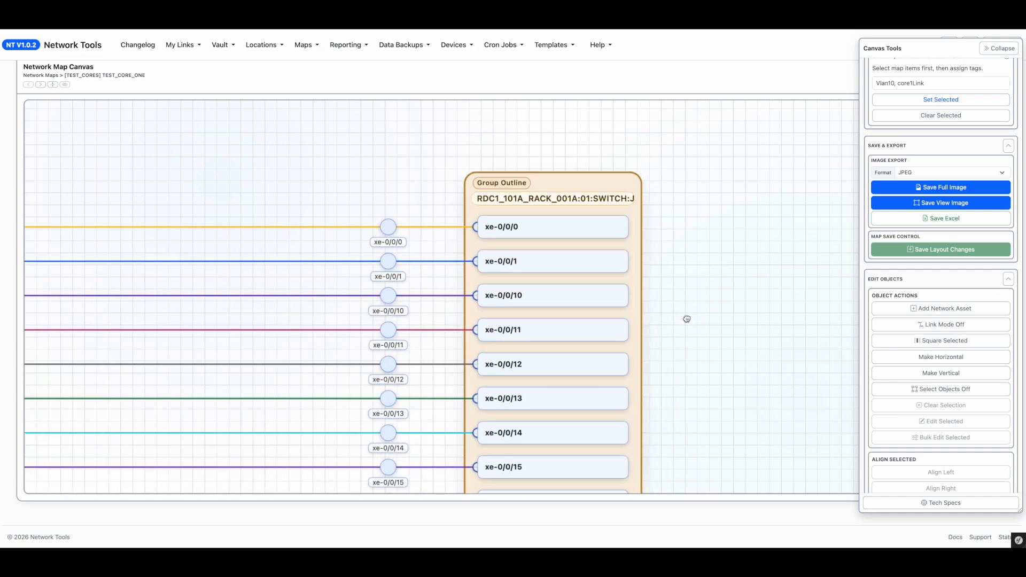
Step: Pan and zoom across the canvas to examine the inserted patch ports and their connectors
{"action": "mouse_move", "coordinate": [747, 414]}
{"action": "left_mouse_down"}
{"action": "mouse_move", "coordinate": [742, 337]}
{"action": "mouse_move", "coordinate": [721, 280]}
{"action": "left_mouse_up"}
{"action": "left_click_drag", "start_coordinate": [702, 377], "coordinate": [704, 270]}
{"action": "left_click_drag", "start_coordinate": [698, 396], "coordinate": [698, 286]}
{"action": "mouse_move", "coordinate": [688, 417]}
{"action": "left_mouse_down"}
{"action": "mouse_move", "coordinate": [683, 213]}
{"action": "mouse_move", "coordinate": [652, 177]}
{"action": "left_mouse_up"}
{"action": "left_click", "coordinate": [532, 166]}
{"action": "left_click", "coordinate": [483, 201]}
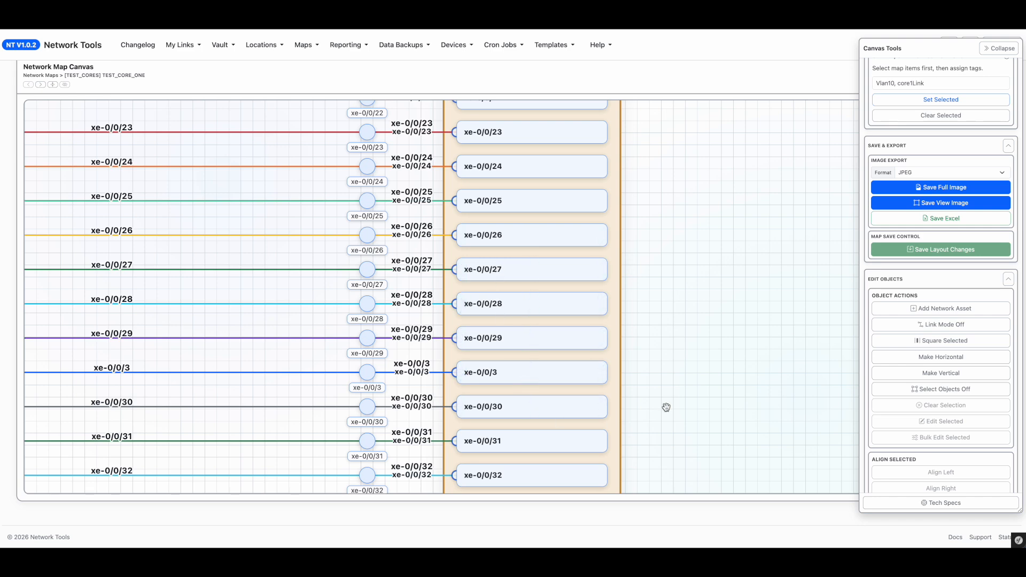
{"action": "left_click_drag", "start_coordinate": [678, 337], "coordinate": [681, 191]}
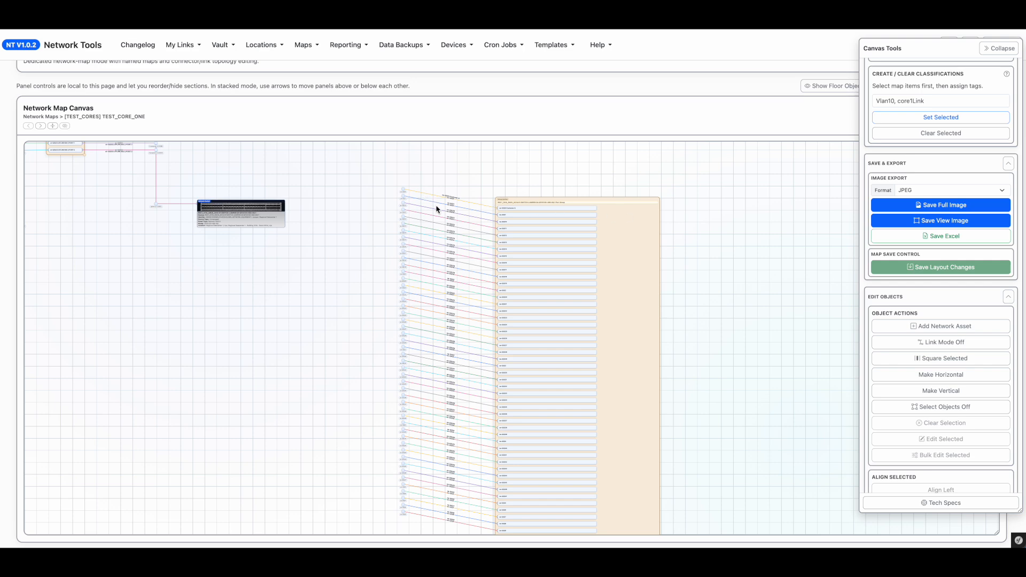
{"action": "scroll", "coordinate": [300, 266], "scroll_direction": "up", "scroll_amount": 1}
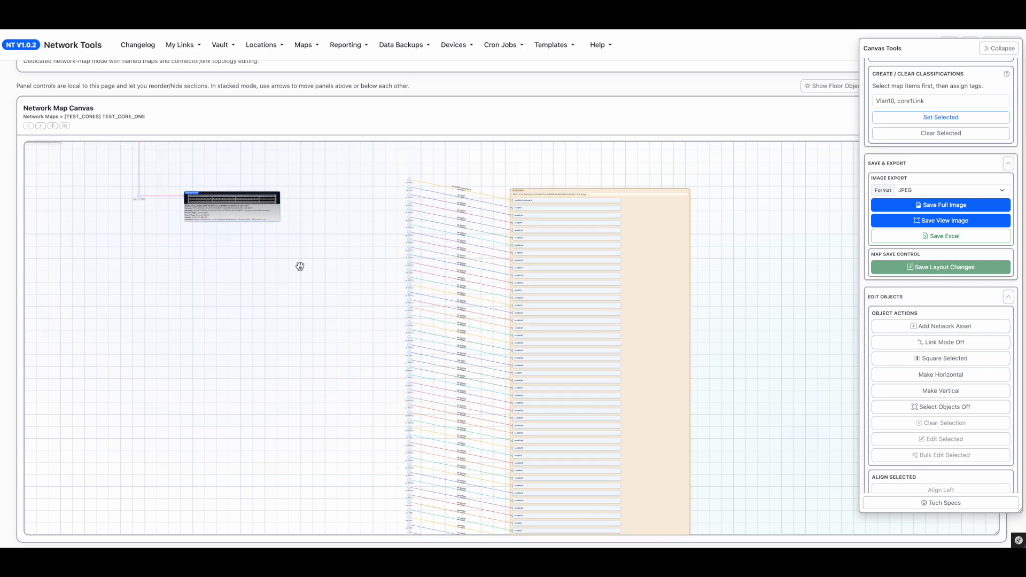
{"action": "scroll", "coordinate": [299, 267], "scroll_direction": "down", "scroll_amount": 2}
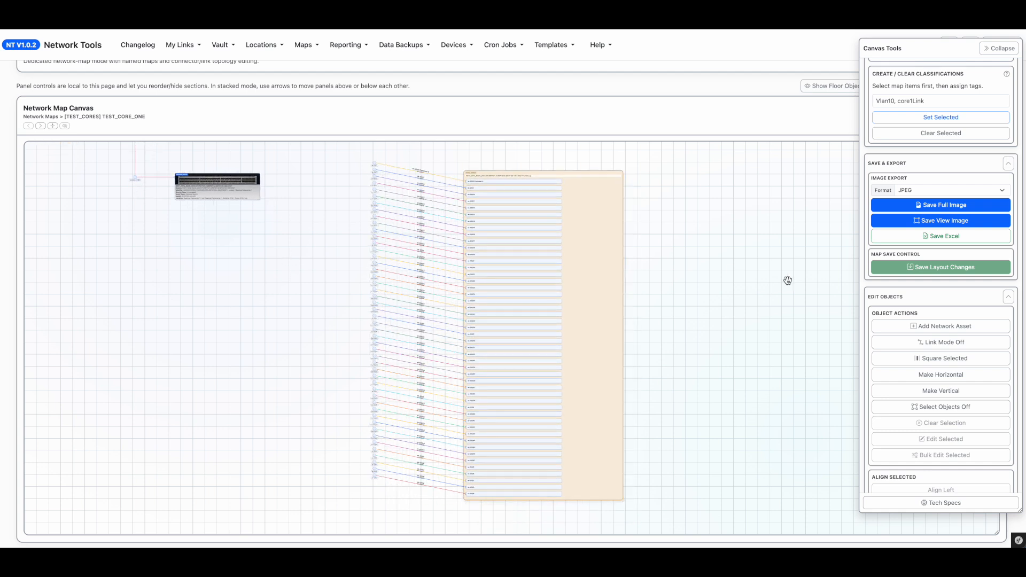
Step: Marquee-select the patch port group's objects, straighten their connectors horizontally, and turn object selection off
{"action": "left_click", "coordinate": [952, 410]}
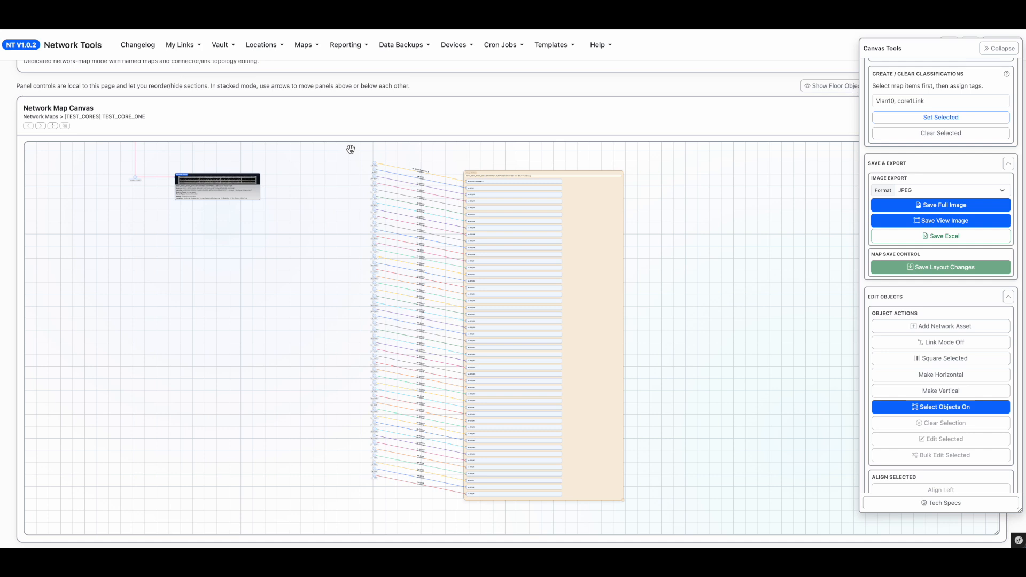
{"action": "left_click_drag", "start_coordinate": [354, 149], "coordinate": [431, 503]}
{"action": "scroll", "coordinate": [586, 394], "scroll_direction": "up", "scroll_amount": 5}
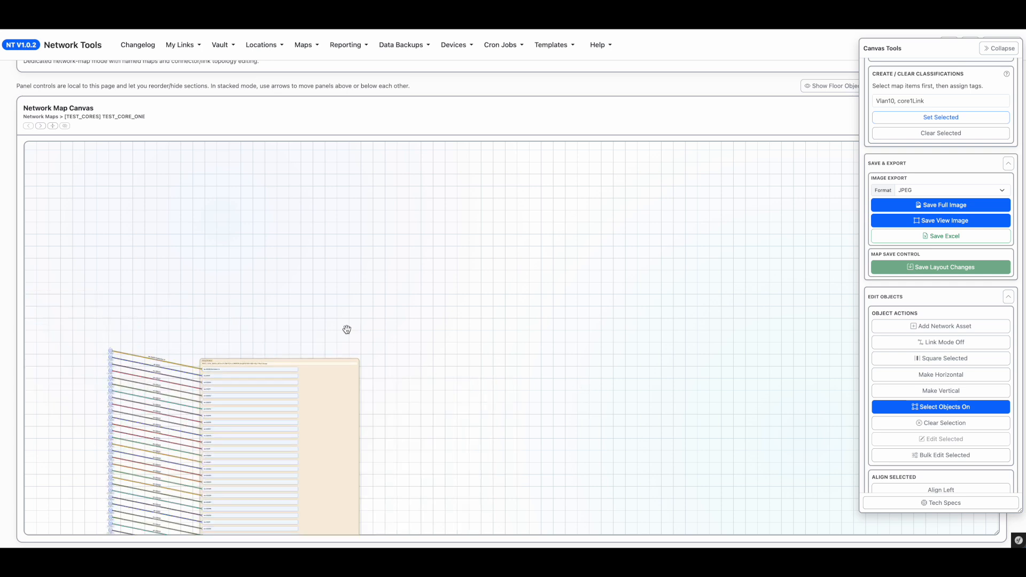
{"action": "left_click", "coordinate": [932, 376]}
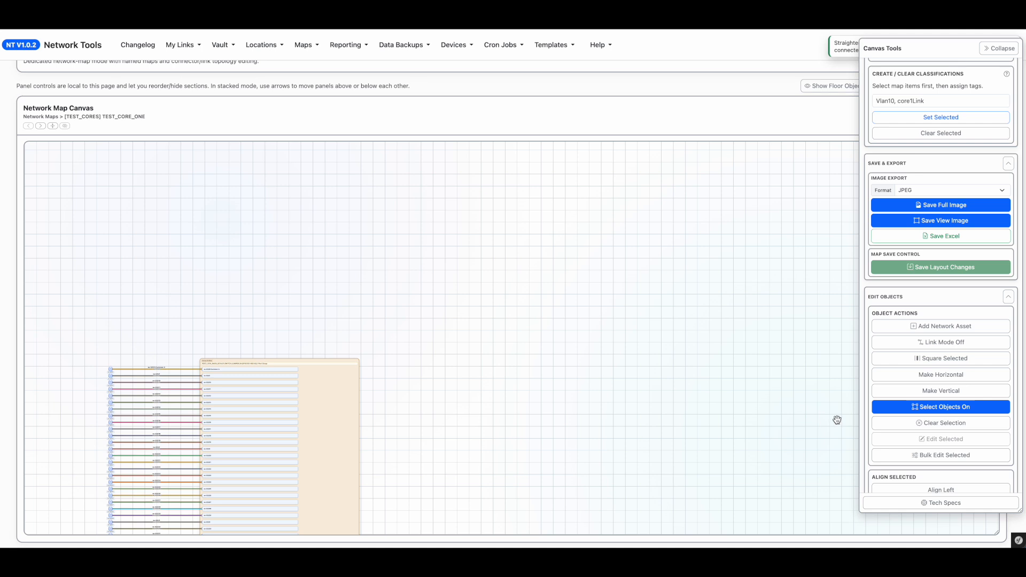
{"action": "left_click", "coordinate": [915, 410]}
Step: Resize the port group outline so it encloses the patch ports and their connectors
{"action": "left_click_drag", "start_coordinate": [465, 279], "coordinate": [572, 140]}
{"action": "left_click_drag", "start_coordinate": [676, 301], "coordinate": [730, 255]}
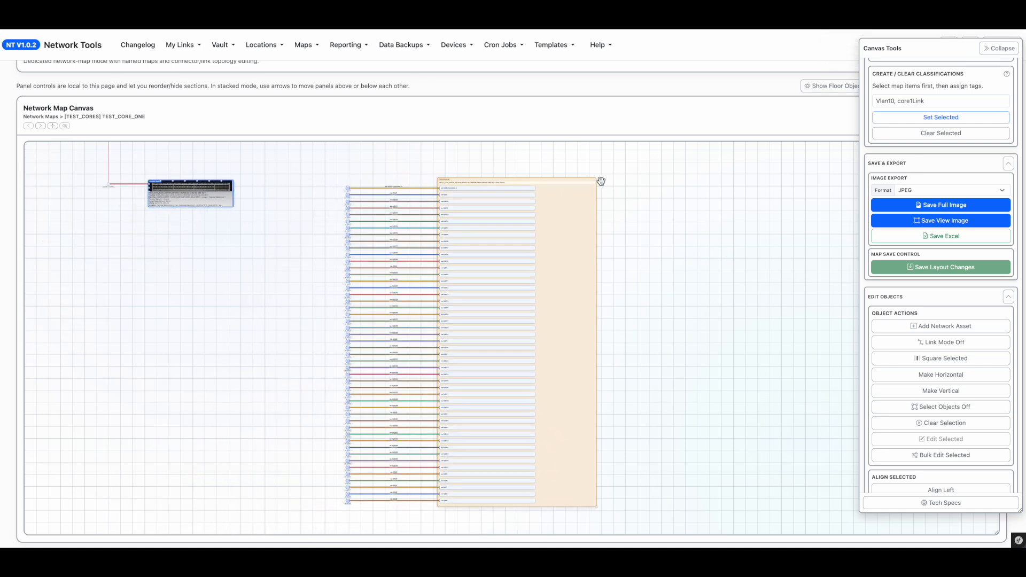
{"action": "left_click_drag", "start_coordinate": [589, 179], "coordinate": [482, 180]}
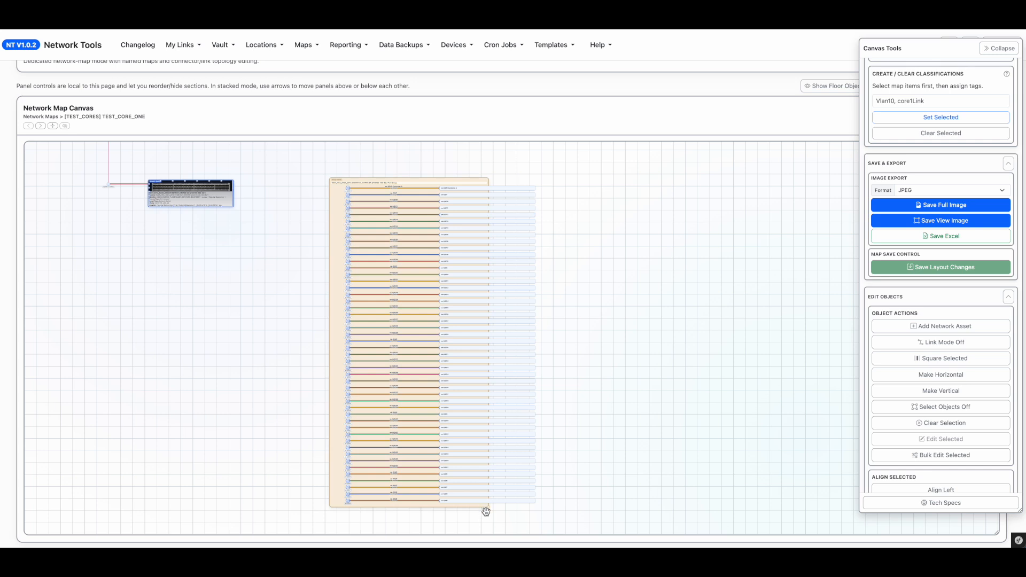
{"action": "left_click_drag", "start_coordinate": [490, 507], "coordinate": [555, 517]}
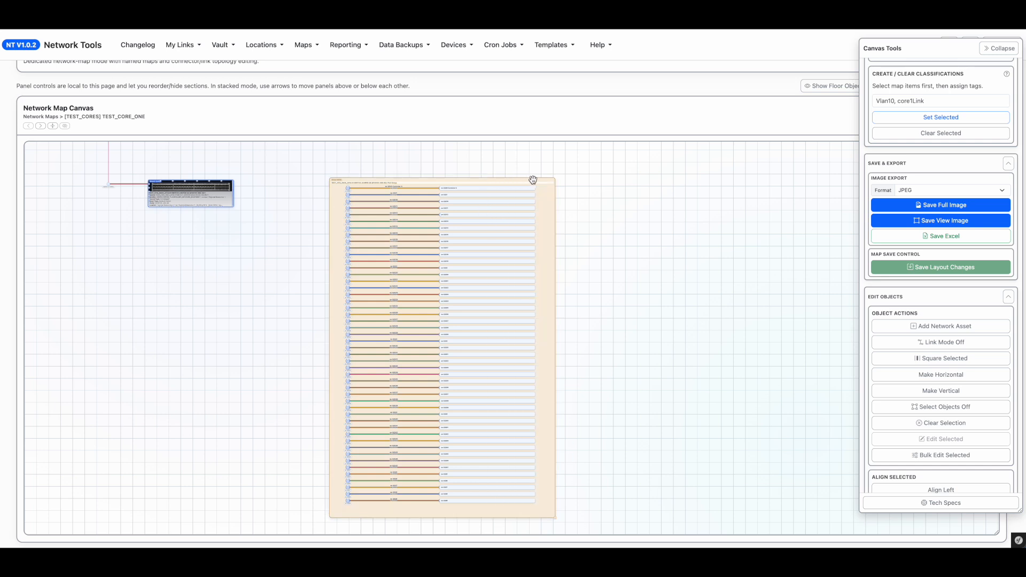
{"action": "left_click_drag", "start_coordinate": [536, 180], "coordinate": [533, 175]}
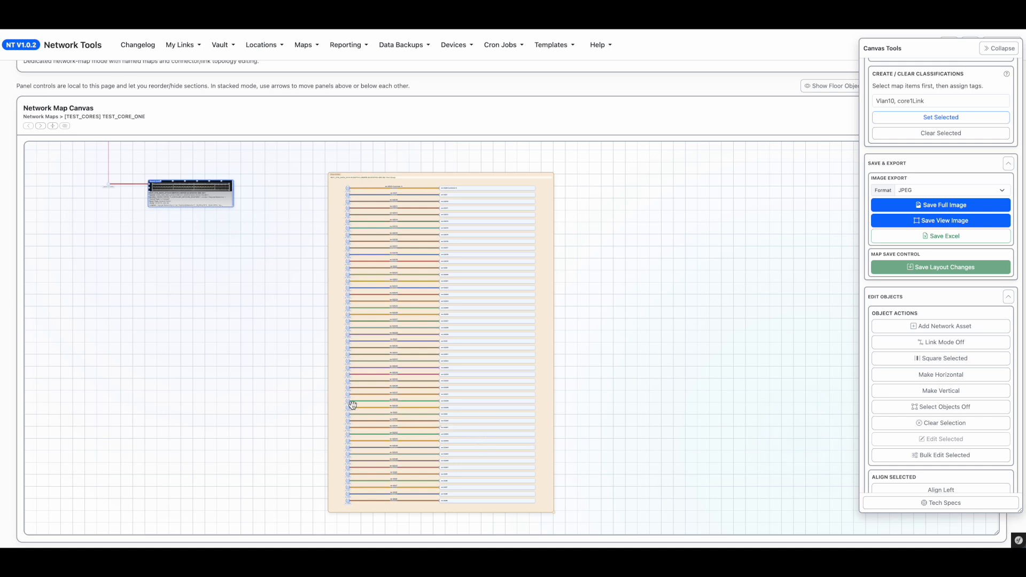
Step: Select the whole port group and bulk-apply Set Group Move Lock to the selected objects
{"action": "scroll", "coordinate": [375, 409], "scroll_direction": "down", "scroll_amount": 3}
{"action": "scroll", "coordinate": [334, 390], "scroll_direction": "up", "scroll_amount": 3}
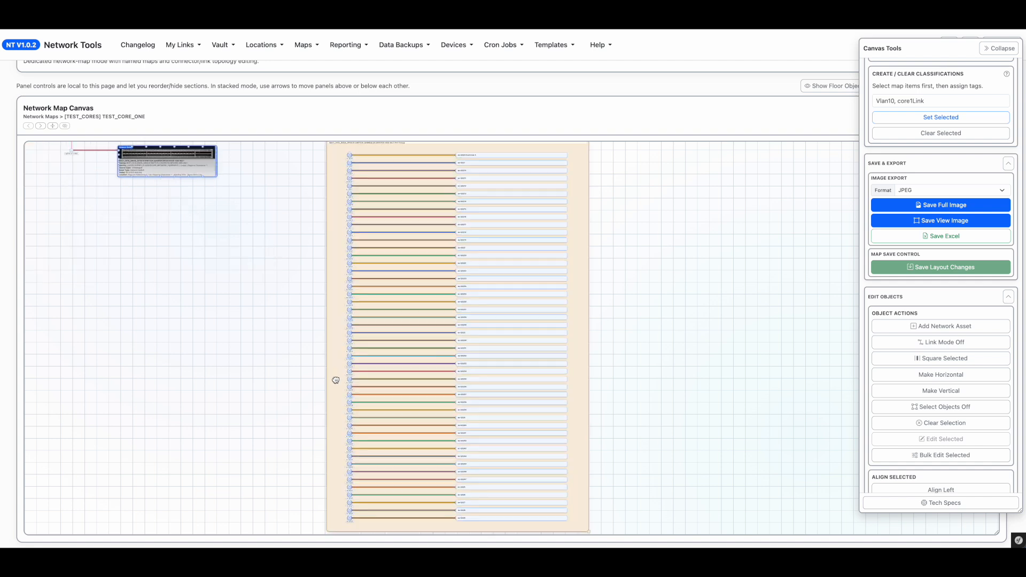
{"action": "left_click_drag", "start_coordinate": [264, 309], "coordinate": [299, 353]}
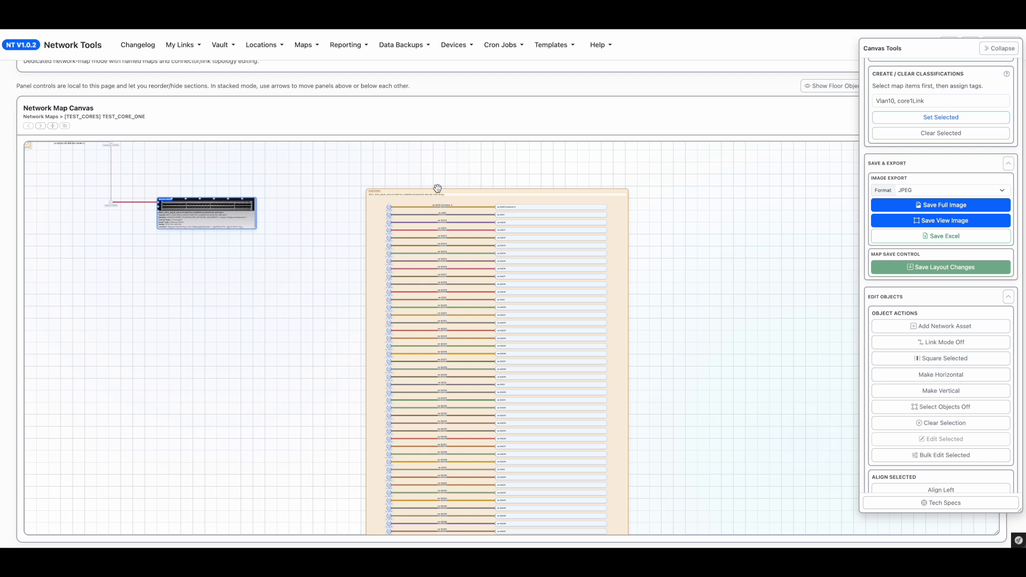
{"action": "scroll", "coordinate": [722, 254], "scroll_direction": "down", "scroll_amount": 2}
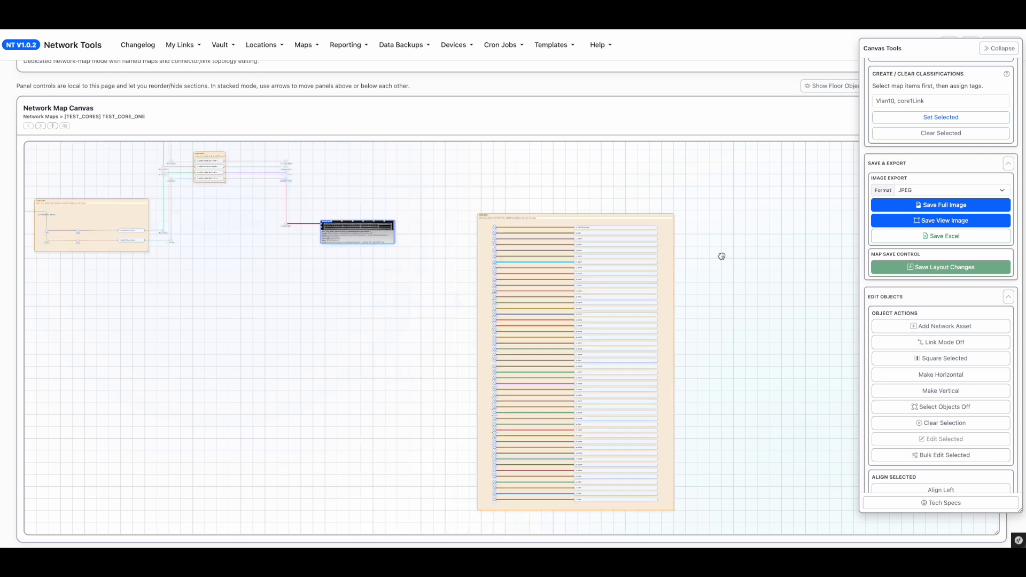
{"action": "left_click", "coordinate": [974, 412]}
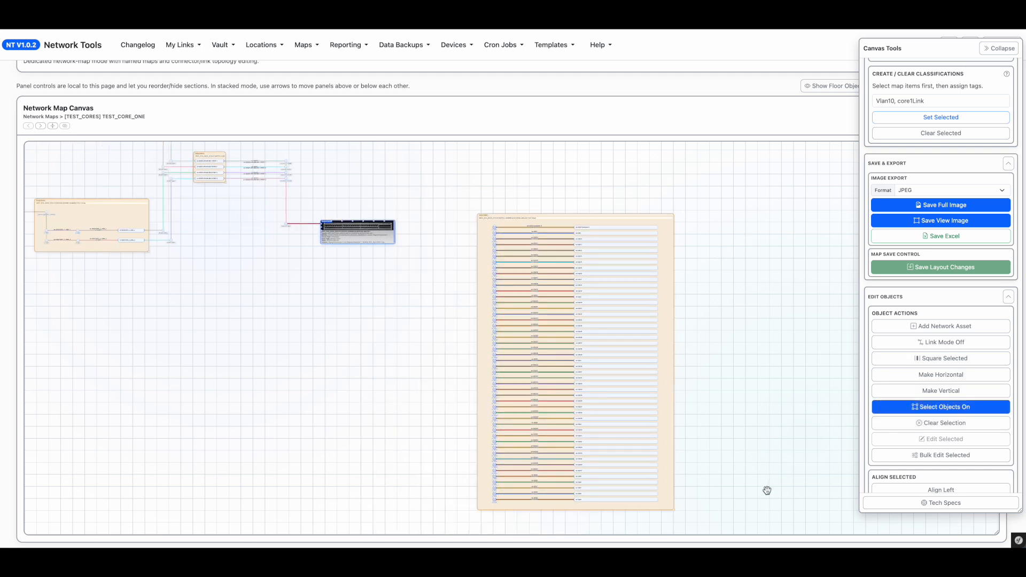
{"action": "left_click_drag", "start_coordinate": [746, 518], "coordinate": [465, 197]}
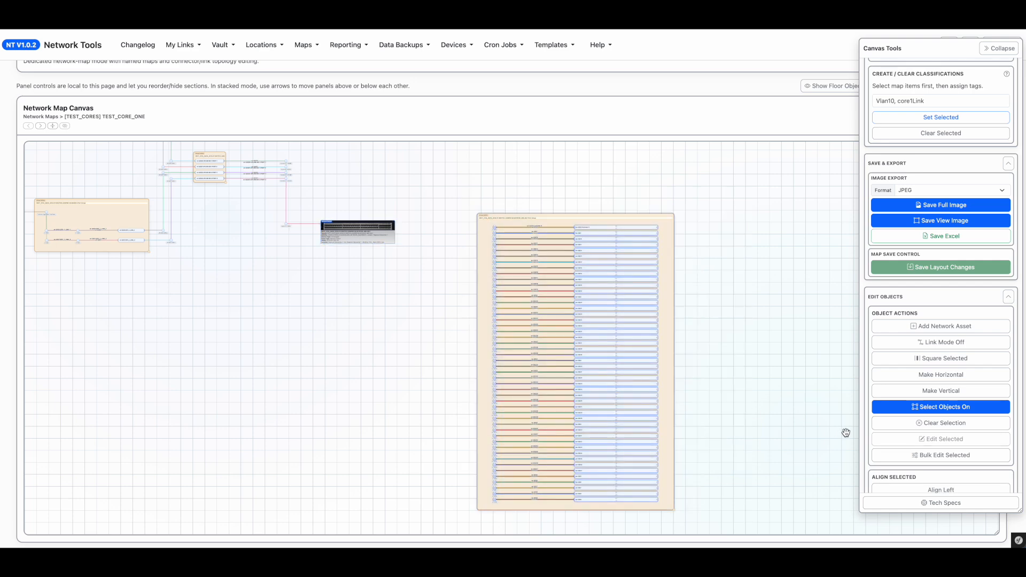
{"action": "left_click", "coordinate": [927, 456]}
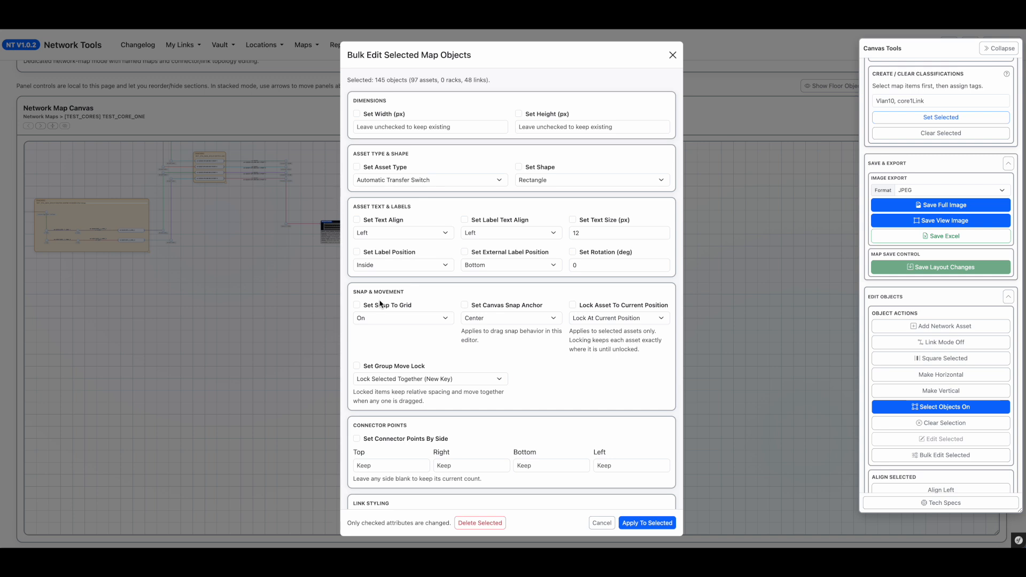
{"action": "left_click", "coordinate": [405, 368]}
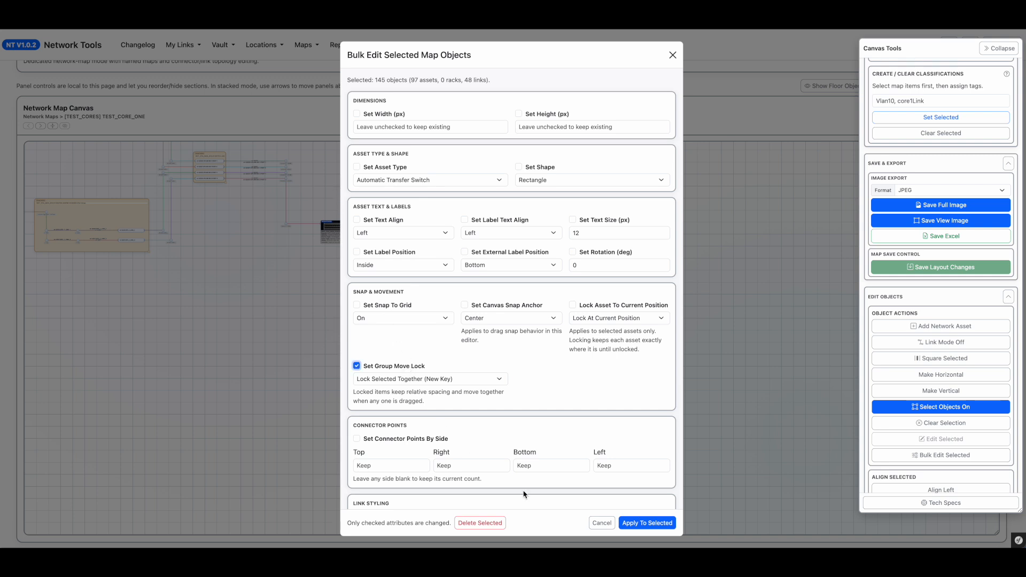
{"action": "left_click", "coordinate": [635, 524]}
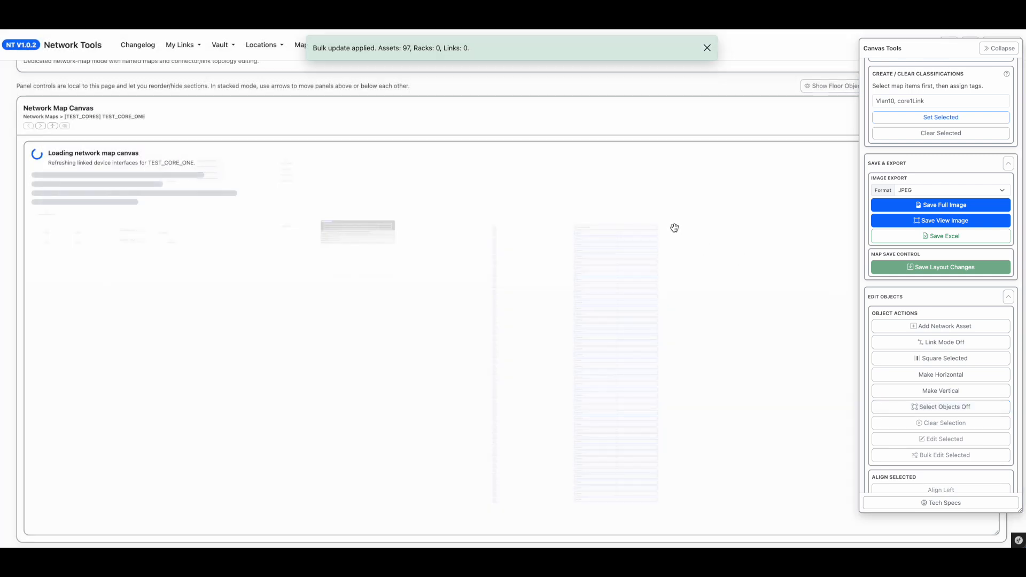
Step: Pan and zoom around the map to examine the port group layout and its link to the switch
{"action": "left_click_drag", "start_coordinate": [627, 213], "coordinate": [562, 256]}
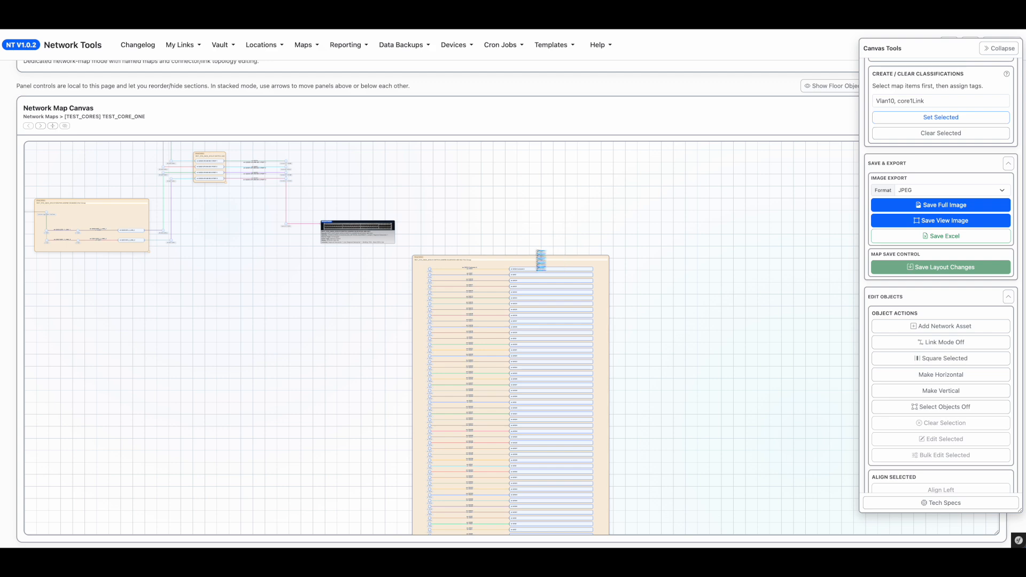
{"action": "scroll", "coordinate": [497, 254], "scroll_direction": "up", "scroll_amount": 5}
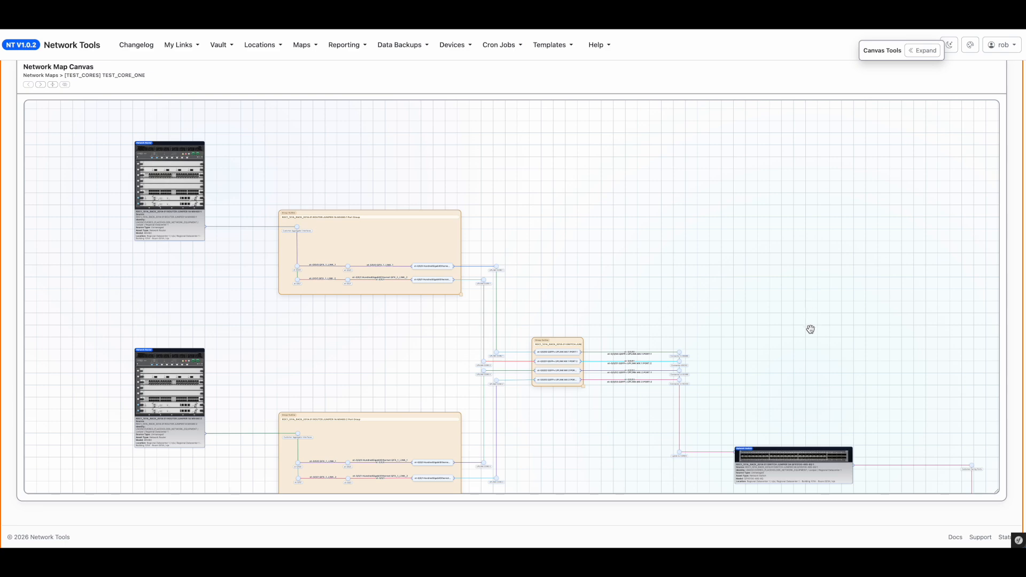
{"action": "left_click_drag", "start_coordinate": [813, 360], "coordinate": [663, 296]}
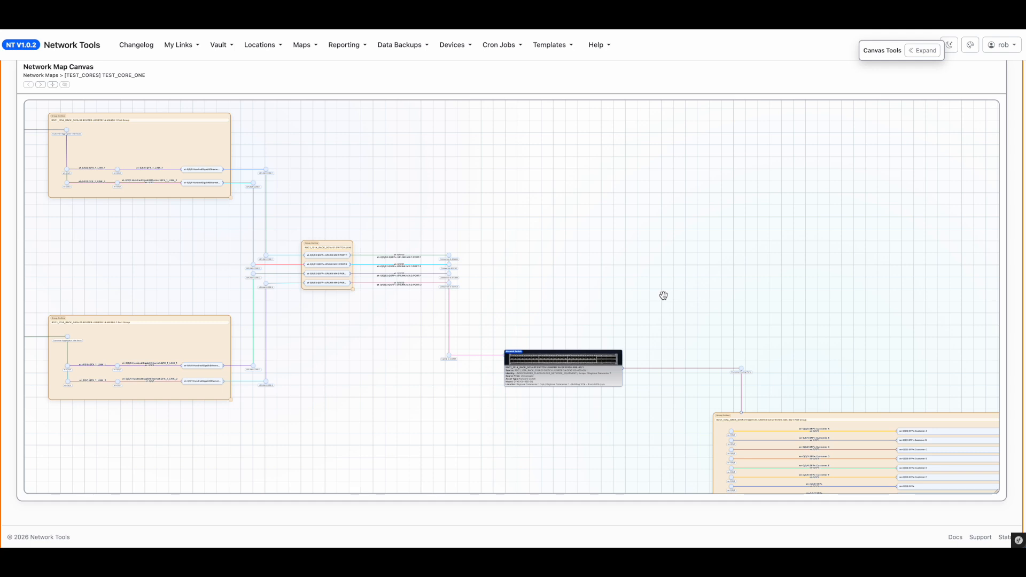
{"action": "left_click_drag", "start_coordinate": [872, 328], "coordinate": [590, 213]}
{"action": "scroll", "coordinate": [521, 246], "scroll_direction": "up", "scroll_amount": 5}
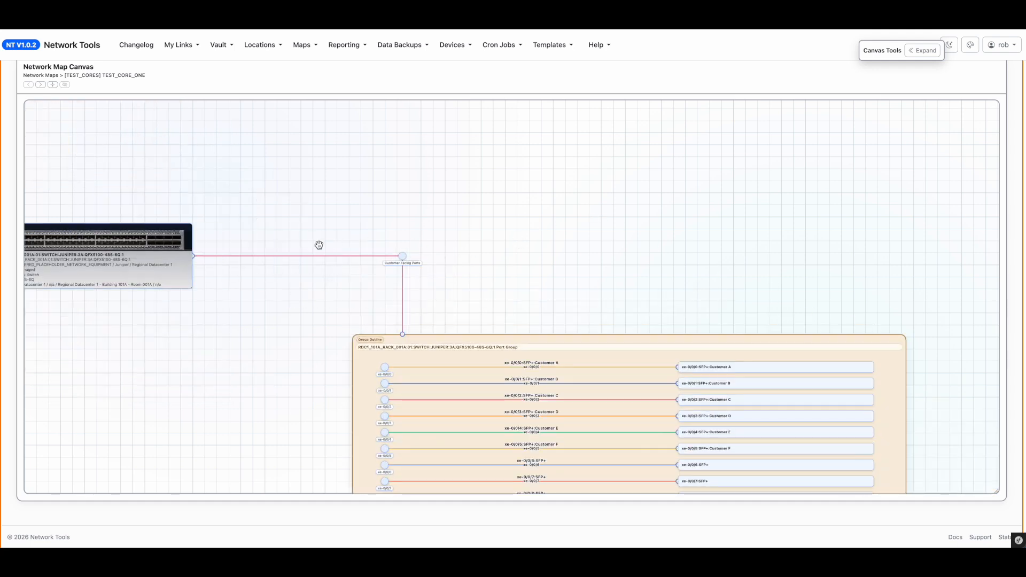
{"action": "left_click_drag", "start_coordinate": [259, 306], "coordinate": [207, 153]}
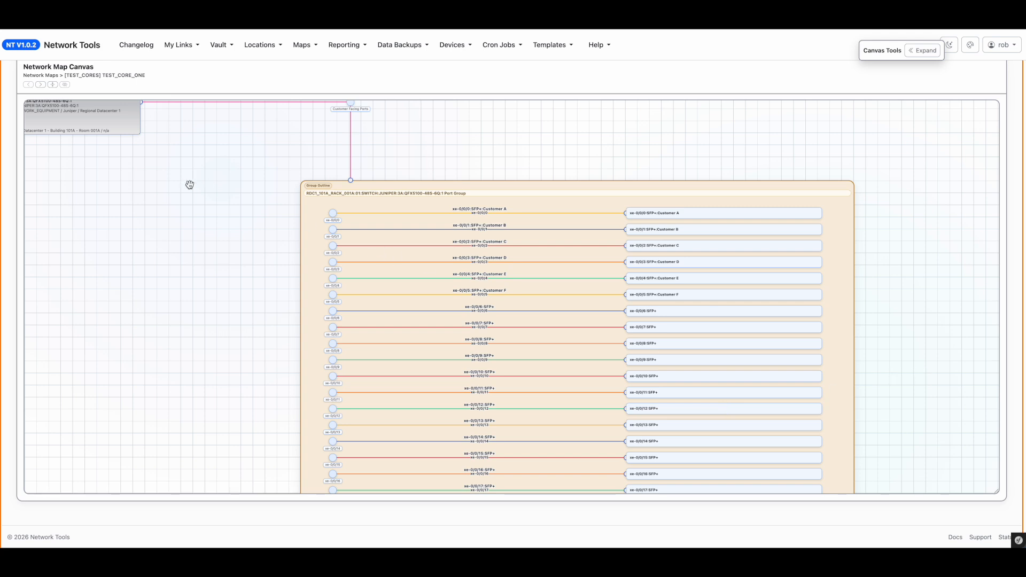
{"action": "left_click_drag", "start_coordinate": [187, 184], "coordinate": [202, 265]}
{"action": "mouse_move", "coordinate": [377, 269]}
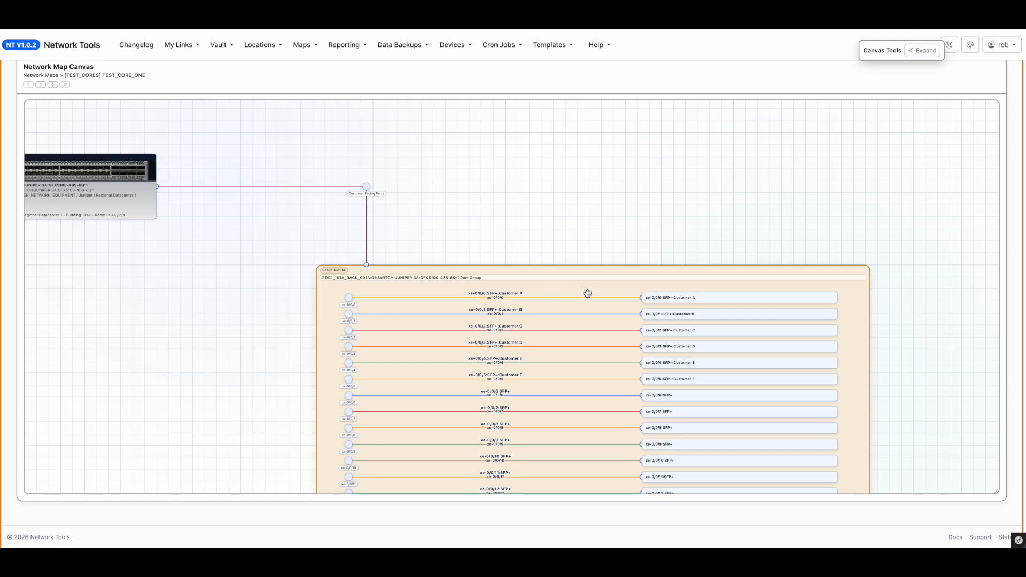
{"action": "left_click_drag", "start_coordinate": [914, 396], "coordinate": [819, 305]}
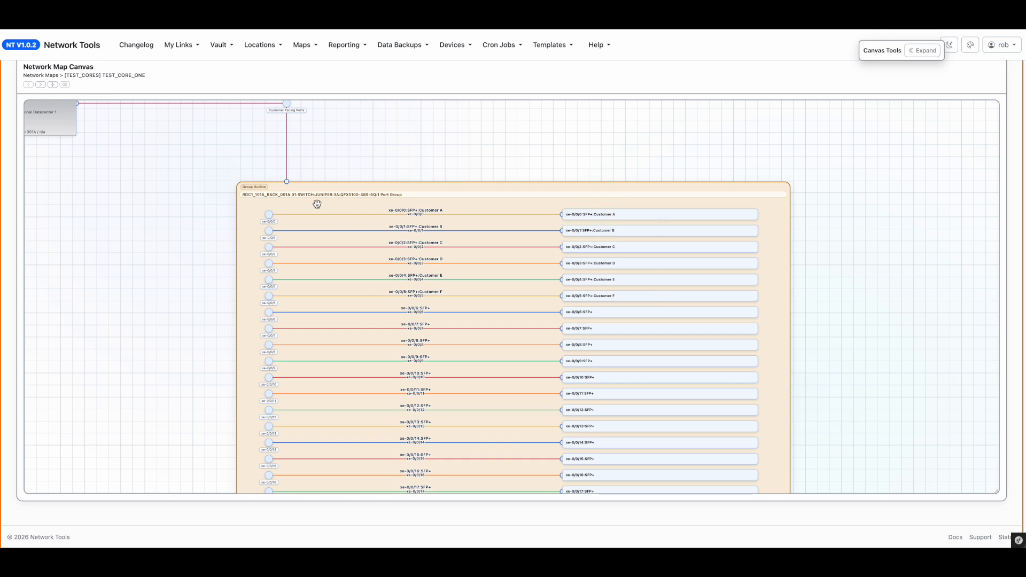
{"action": "left_click_drag", "start_coordinate": [311, 195], "coordinate": [283, 540]}
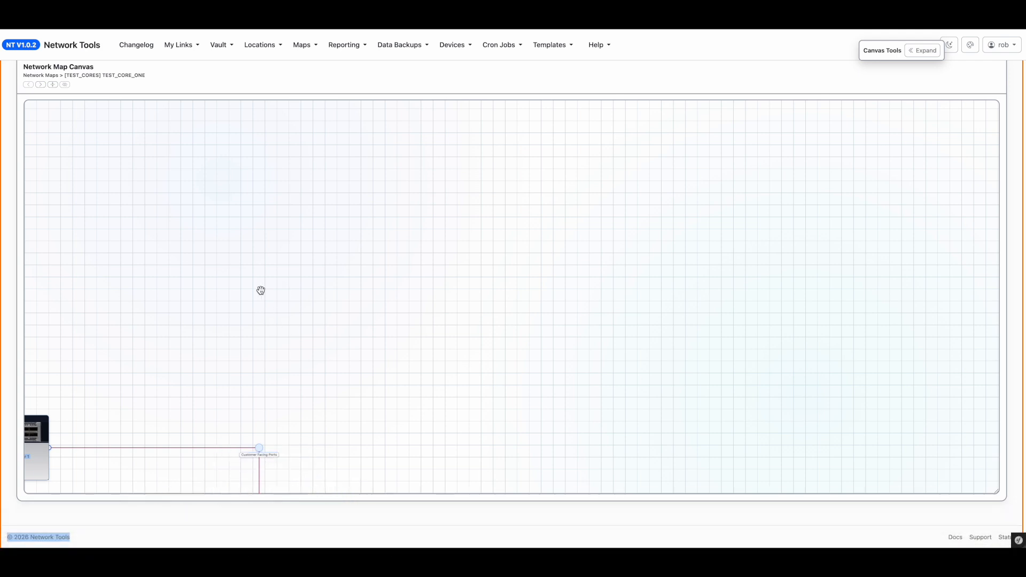
{"action": "left_click", "coordinate": [252, 366]}
{"action": "scroll", "coordinate": [252, 366], "scroll_direction": "down", "scroll_amount": 10}
{"action": "scroll", "coordinate": [253, 368], "scroll_direction": "up", "scroll_amount": 8}
{"action": "left_click_drag", "start_coordinate": [256, 369], "coordinate": [265, 374]}
{"action": "scroll", "coordinate": [299, 380], "scroll_direction": "up", "scroll_amount": 3}
{"action": "left_click_drag", "start_coordinate": [429, 417], "coordinate": [646, 230]}
{"action": "scroll", "coordinate": [587, 275], "scroll_direction": "up", "scroll_amount": 3}
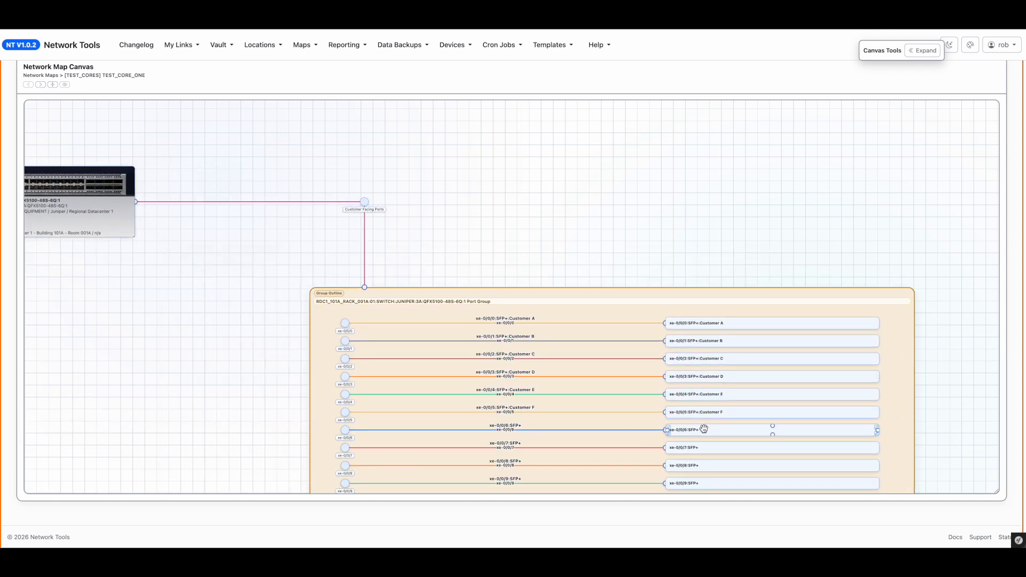
Step: Copy the switch's device name and search the unmanaged device profiles for it
{"action": "double_click", "coordinate": [130, 225]}
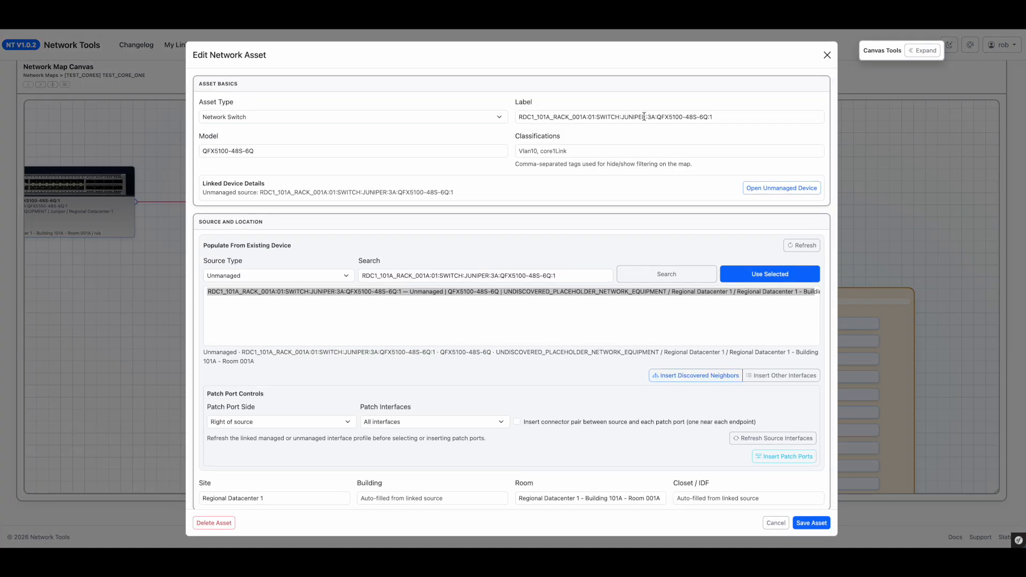
{"action": "triple_click", "coordinate": [644, 116]}
{"action": "key", "text": "ctrl+c"}
{"action": "key", "text": "Escape"}
{"action": "key", "text": "Escape"}
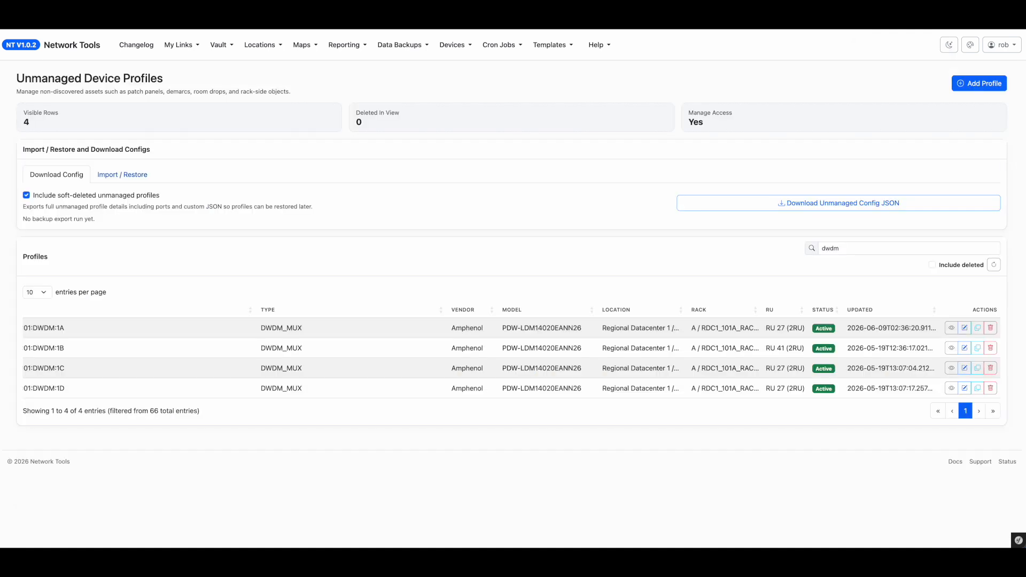
{"action": "left_click_drag", "start_coordinate": [850, 244], "coordinate": [831, 246]}
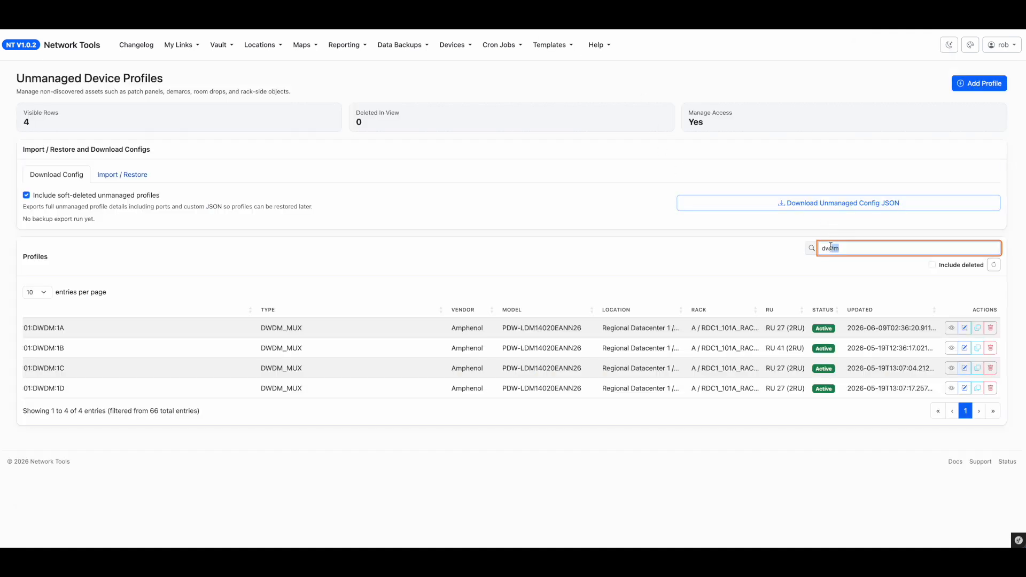
{"action": "key", "text": "ctrl+v"}
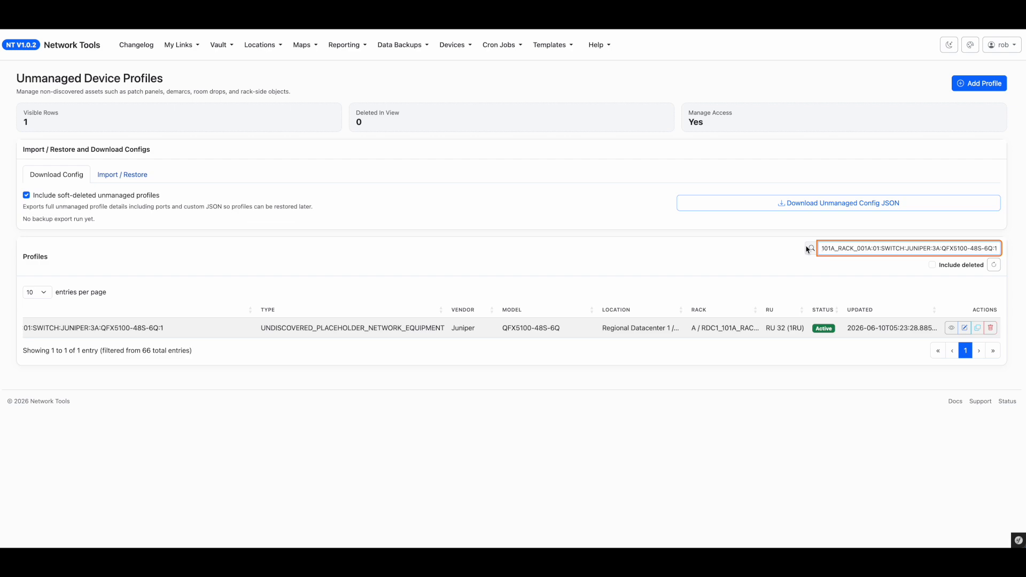
Step: Open the switch's unmanaged profile for editing and label port xe-0/0/6 as Customer G
{"action": "left_click", "coordinate": [963, 327]}
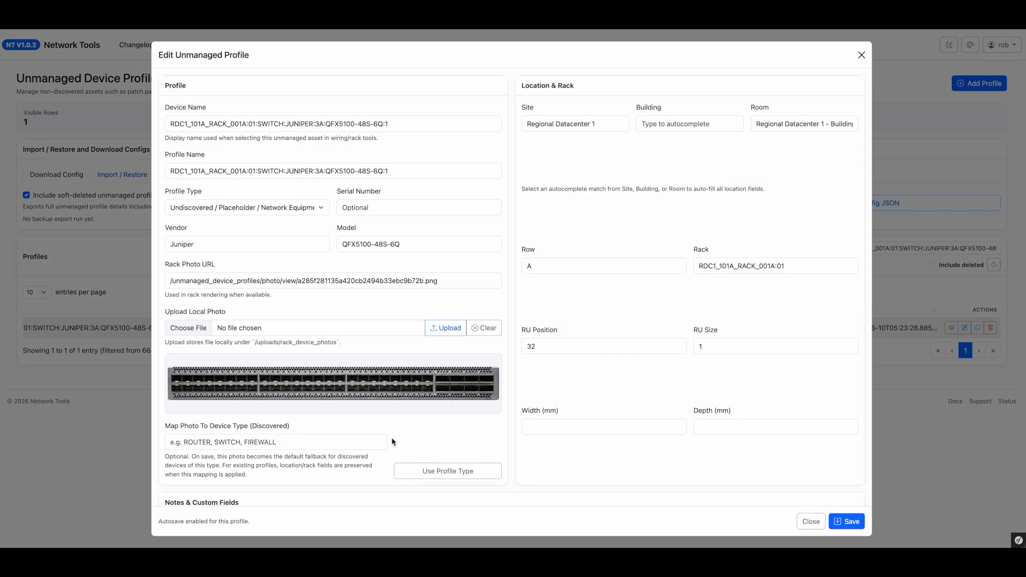
{"action": "scroll", "coordinate": [392, 442], "scroll_direction": "down", "scroll_amount": 1}
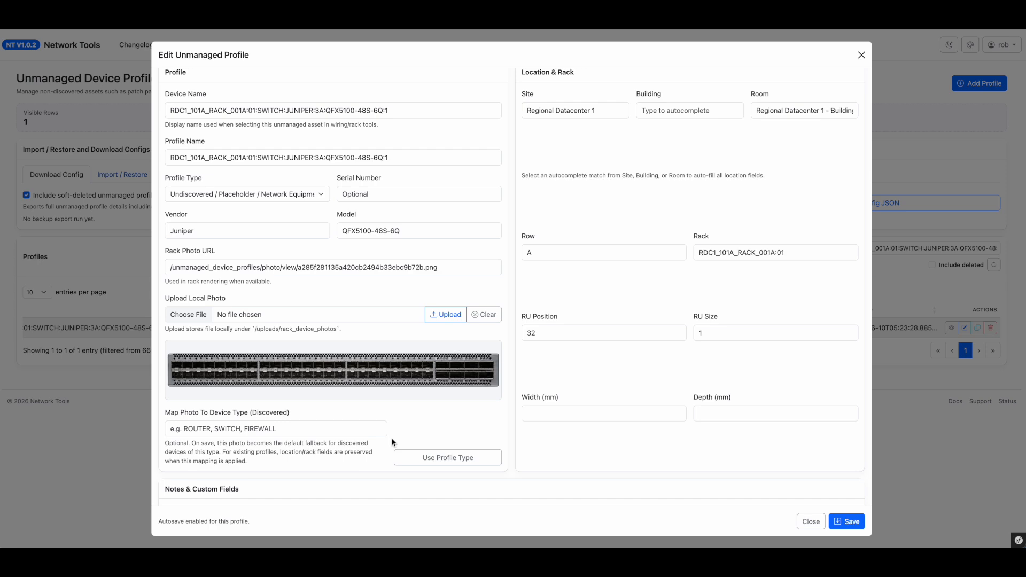
{"action": "scroll", "coordinate": [454, 402], "scroll_direction": "down", "scroll_amount": 5}
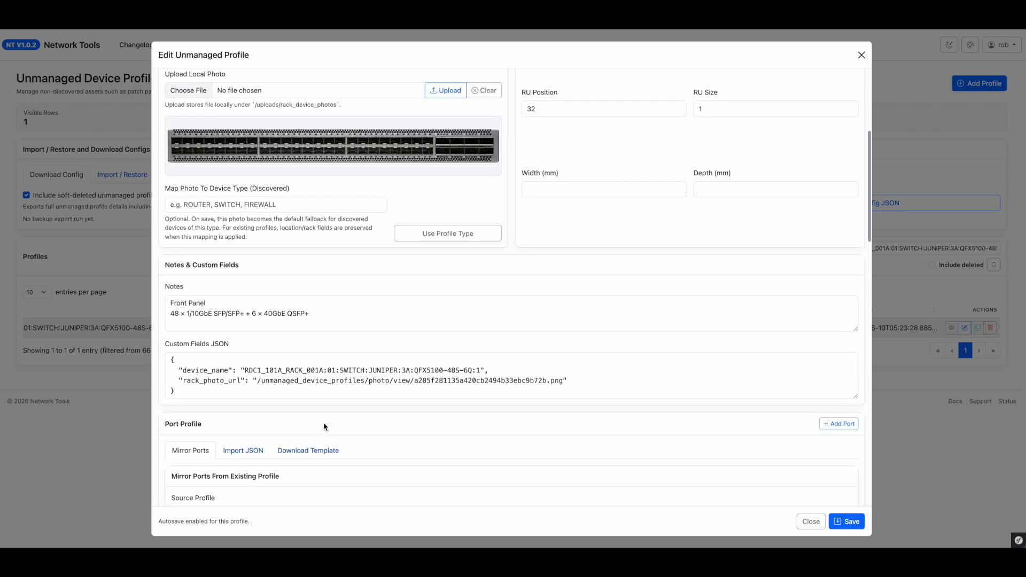
{"action": "scroll", "coordinate": [266, 446], "scroll_direction": "down", "scroll_amount": 3}
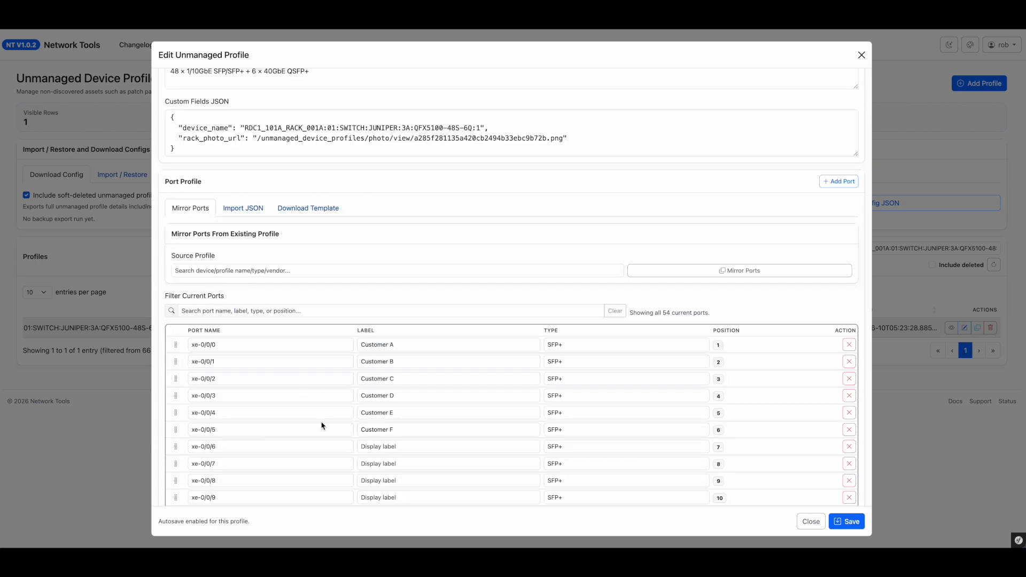
{"action": "triple_click", "coordinate": [209, 447]}
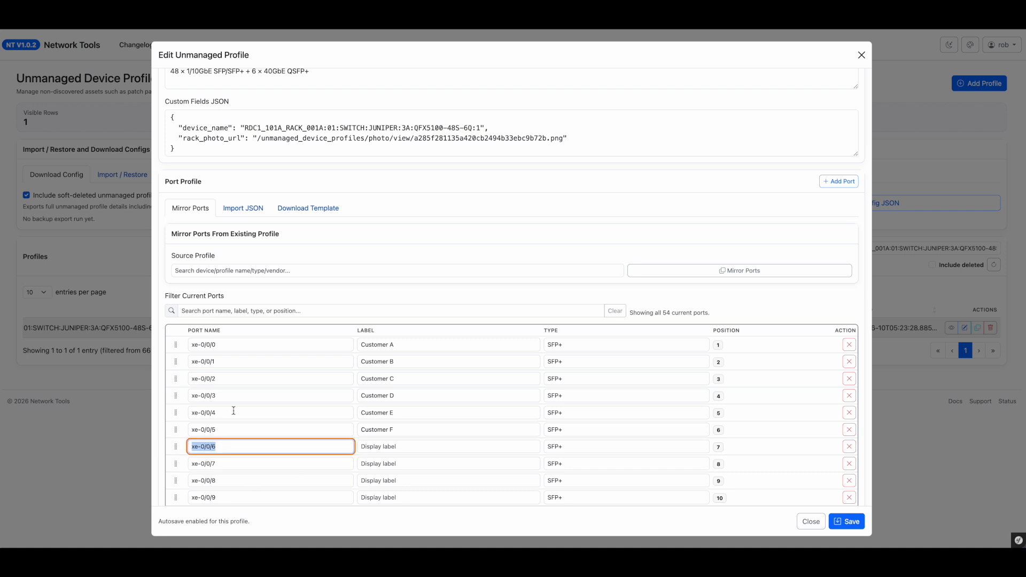
{"action": "scroll", "coordinate": [212, 429], "scroll_direction": "down", "scroll_amount": 2}
{"action": "left_click", "coordinate": [415, 333]}
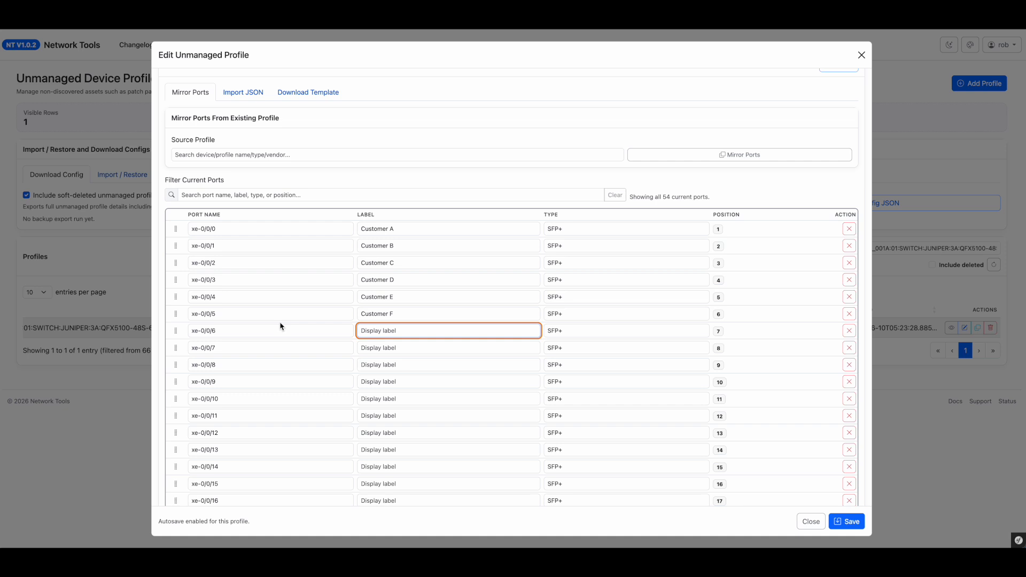
{"action": "type", "text": "Customer G"}
Step: Set port xe-0/0/6's type to SFP+ (1610nm) and save the profile
{"action": "left_click", "coordinate": [622, 337]}
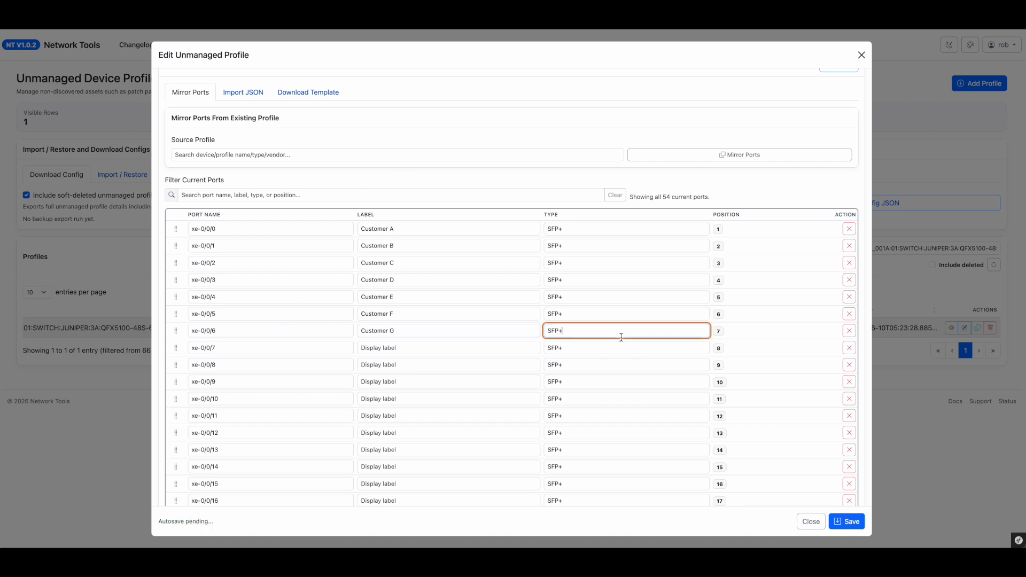
{"action": "type", "text": "(1610nm"}
{"action": "left_click_drag", "start_coordinate": [544, 217], "coordinate": [551, 216]}
{"action": "left_click", "coordinate": [577, 335]}
{"action": "key", "text": "ctrl+a"}
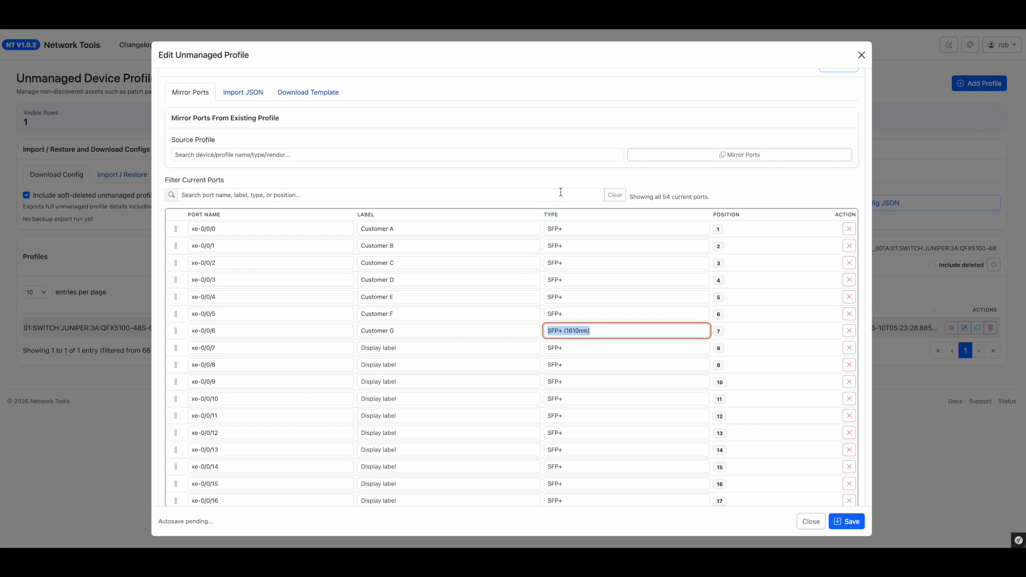
{"action": "left_click", "coordinate": [849, 526]}
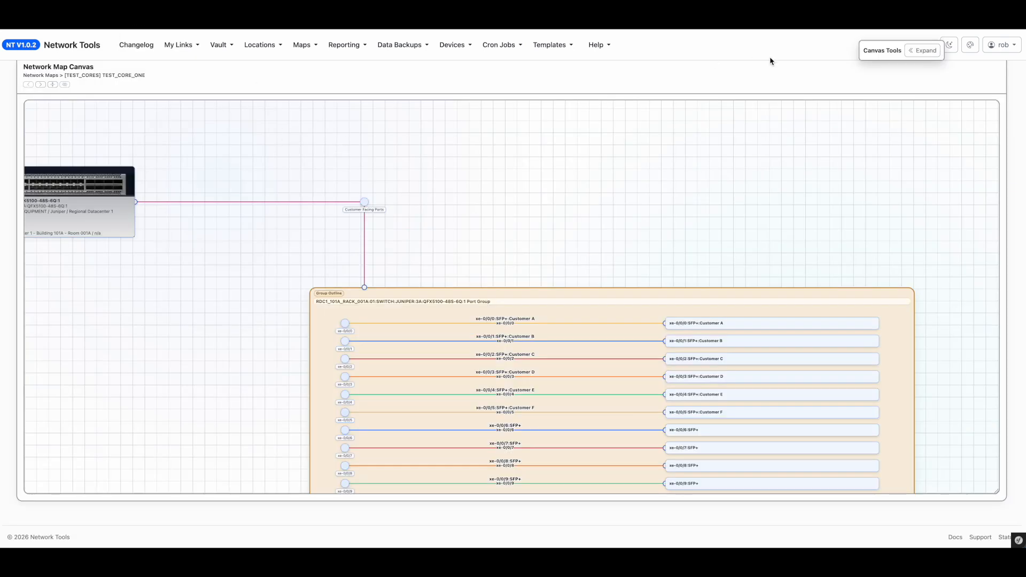
Step: Reload the TEST_CORE_ONE map canvas and examine the port group's connectors
{"action": "scroll", "coordinate": [1010, 95], "scroll_direction": "up", "scroll_amount": 4}
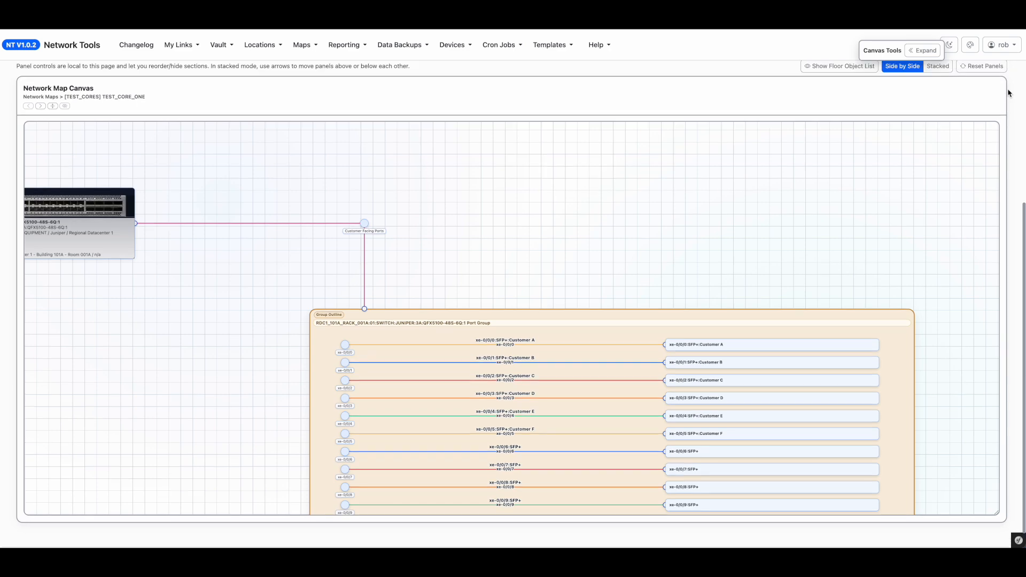
{"action": "left_click", "coordinate": [937, 122]}
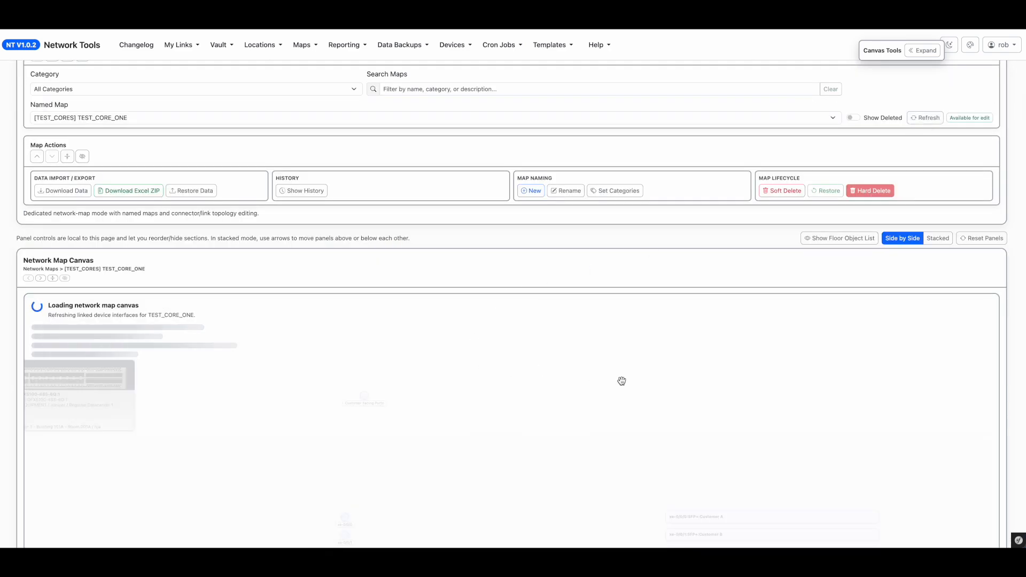
{"action": "left_click_drag", "start_coordinate": [680, 409], "coordinate": [609, 306]}
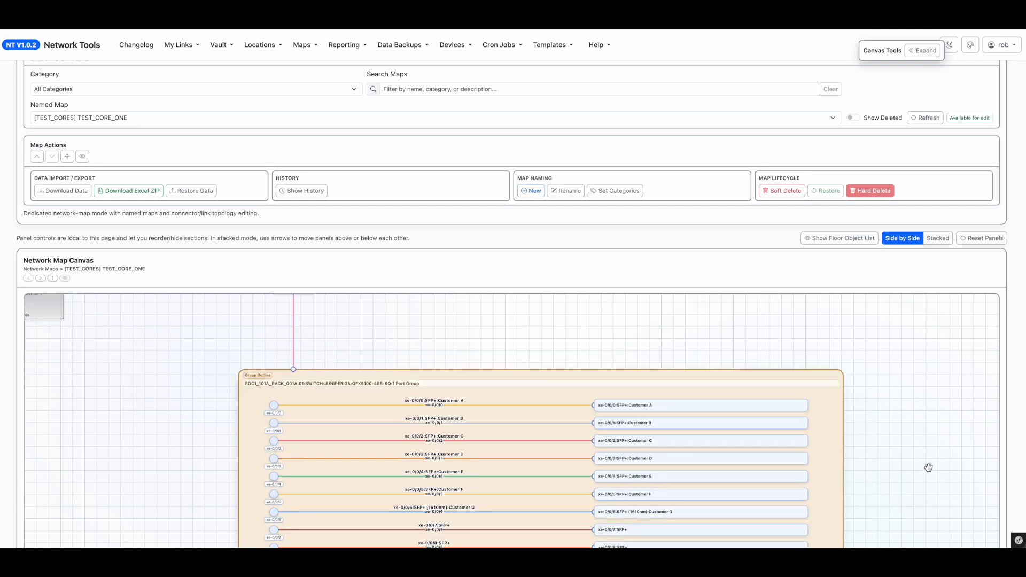
{"action": "left_click_drag", "start_coordinate": [930, 468], "coordinate": [896, 348]}
{"action": "scroll", "coordinate": [681, 412], "scroll_direction": "up", "scroll_amount": 4}
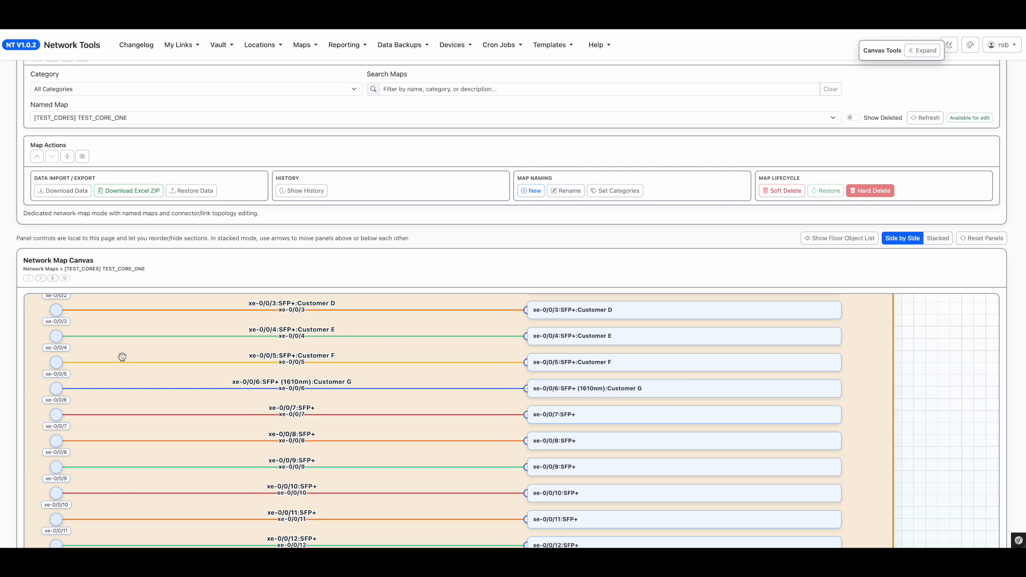
{"action": "scroll", "coordinate": [50, 380], "scroll_direction": "down", "scroll_amount": 4}
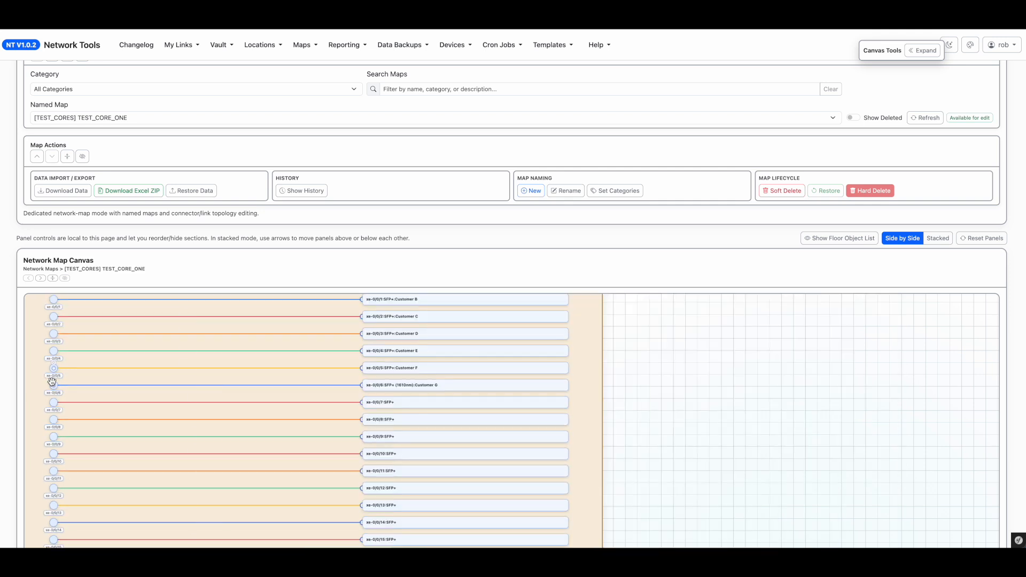
{"action": "left_click_drag", "start_coordinate": [679, 385], "coordinate": [888, 430]}
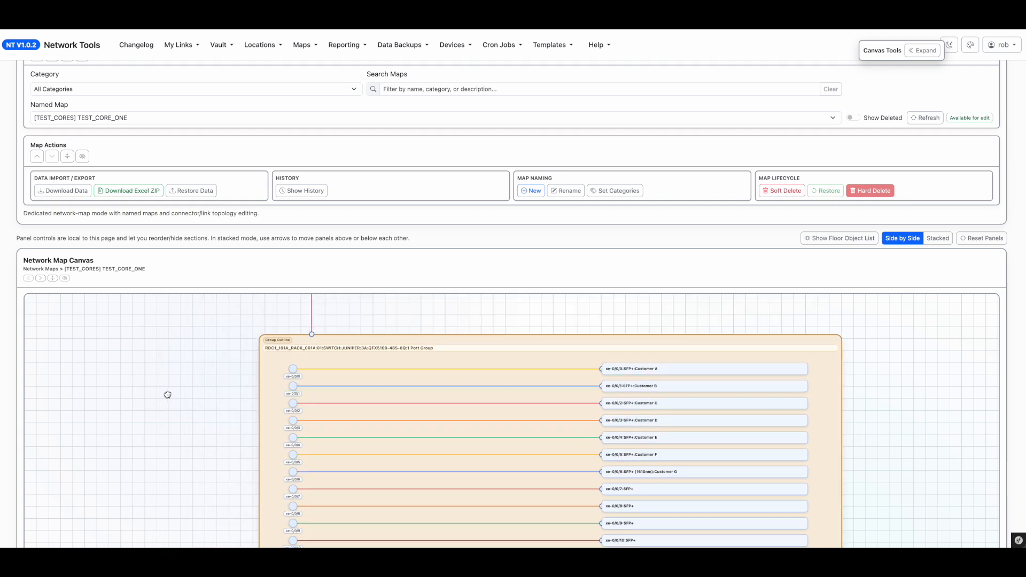
{"action": "scroll", "coordinate": [44, 180], "scroll_direction": "up", "scroll_amount": 2}
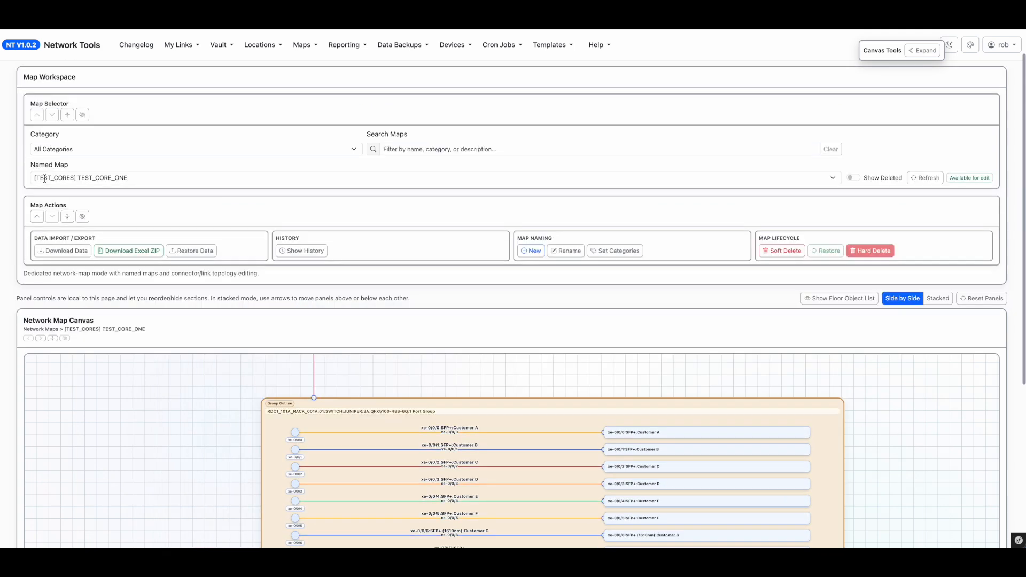
Step: Switch to the TEST_LAB_SWITCH map and pan around its port groups
{"action": "left_click", "coordinate": [105, 184]}
{"action": "left_click", "coordinate": [110, 190]}
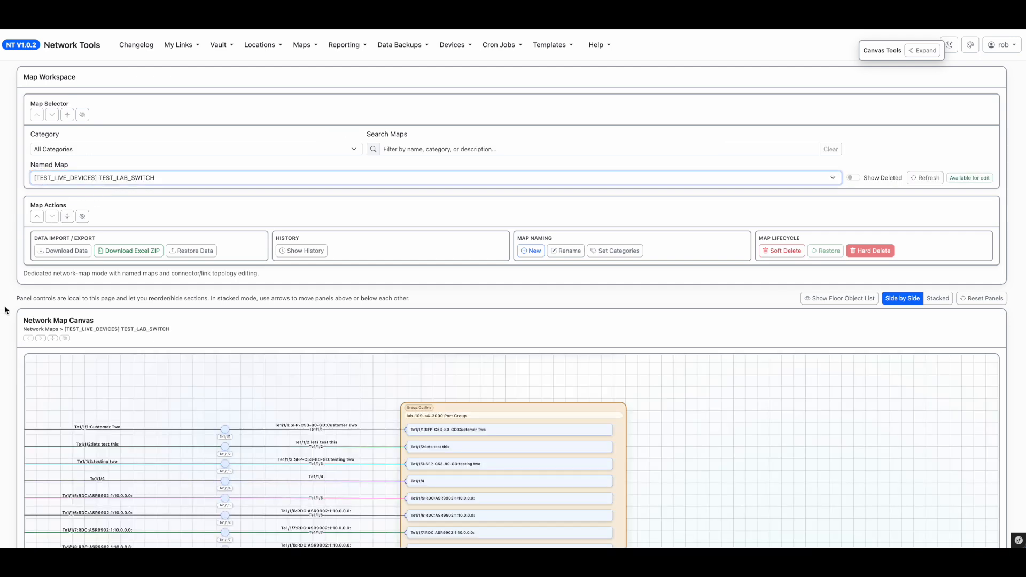
{"action": "scroll", "coordinate": [4, 307], "scroll_direction": "down", "scroll_amount": 4}
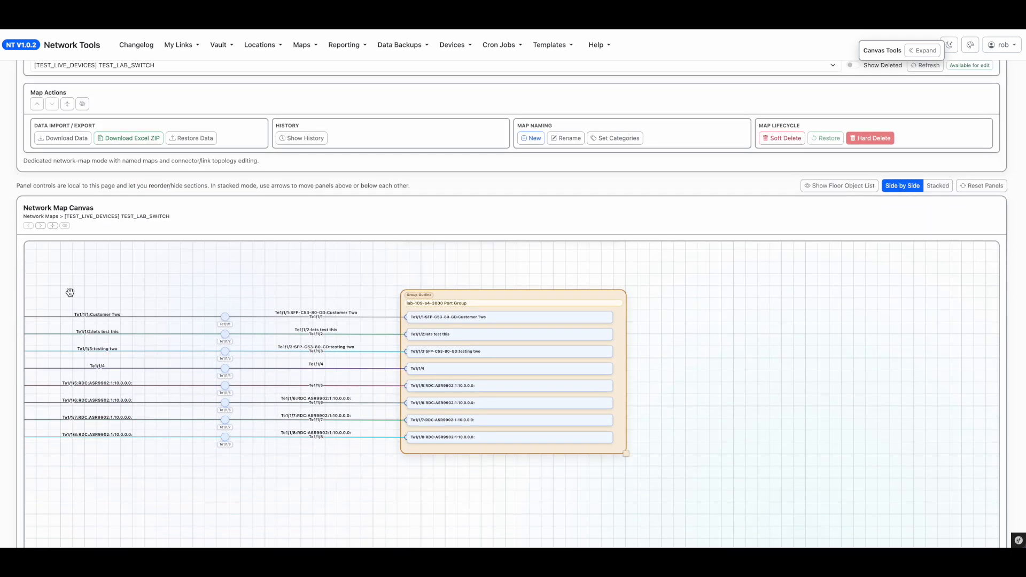
{"action": "left_click_drag", "start_coordinate": [353, 273], "coordinate": [338, 402]}
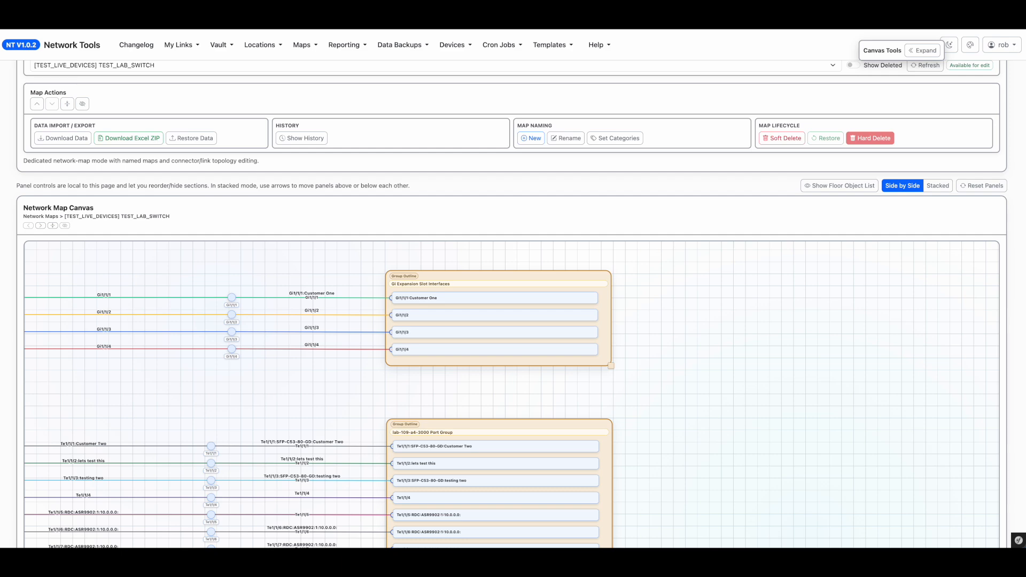
Step: Switch to the terminal session on the lab switch and enter configuration for interface GigabitEthernet1/1/2
{"action": "left_click_drag", "start_coordinate": [1025, 58], "coordinate": [692, 69]}
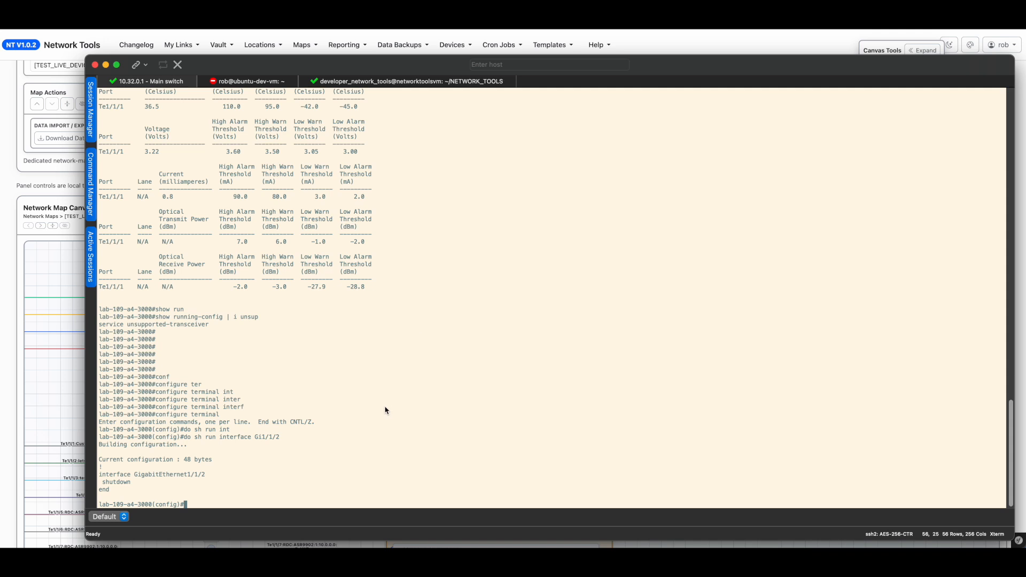
{"action": "left_click_drag", "start_coordinate": [206, 477], "coordinate": [104, 475]}
{"action": "type", "text": "interface GigabitEthernet1/1/2"}
{"action": "key", "text": "Return"}
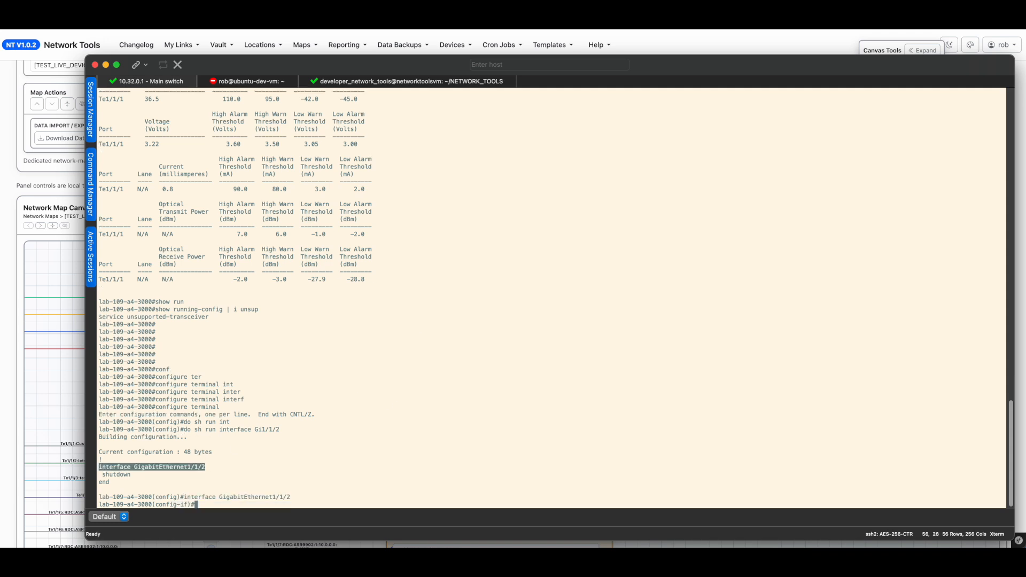
Step: Set the interface description to "Some Customer Goes HERE!" and save the configuration with do wr
{"action": "type", "text": "desc"}
{"action": "key", "text": "Tab"}
{"action": "type", "text": "Some Custome"}
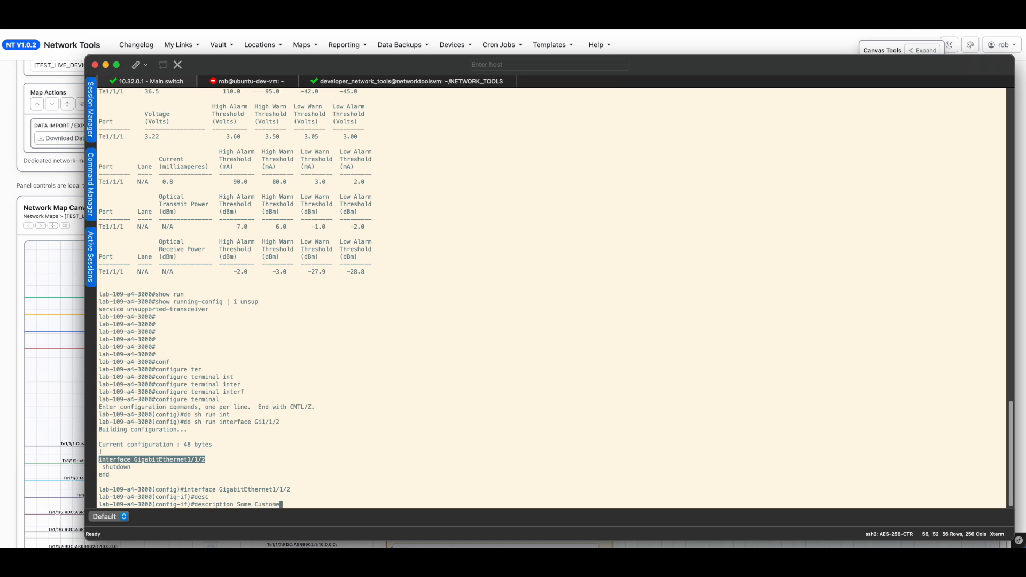
{"action": "type", "text": "r Goes HERE!"}
{"action": "key", "text": "Return"}
{"action": "type", "text": "do wr"}
{"action": "key", "text": "Return"}
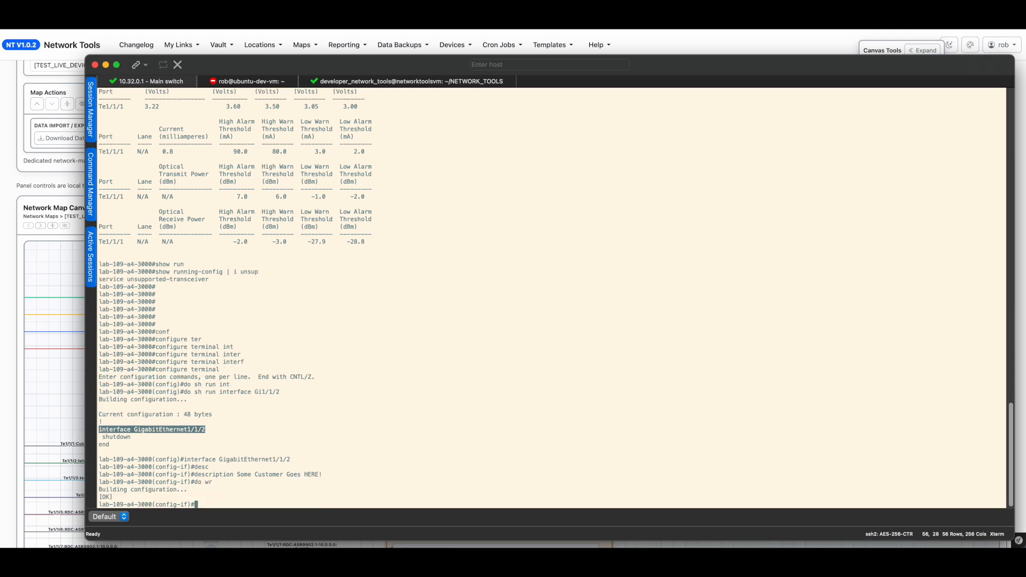
Step: Start a device discovery batch over ssh for host 10.32.0.1
{"action": "left_click_drag", "start_coordinate": [212, 59], "coordinate": [1025, 69]}
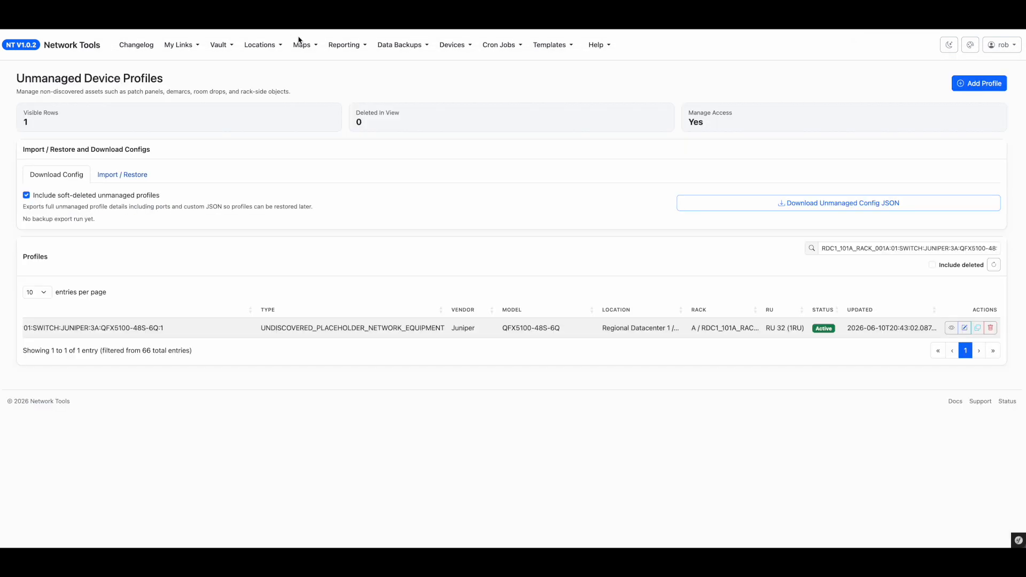
{"action": "left_click", "coordinate": [399, 45]}
{"action": "left_click", "coordinate": [404, 64]}
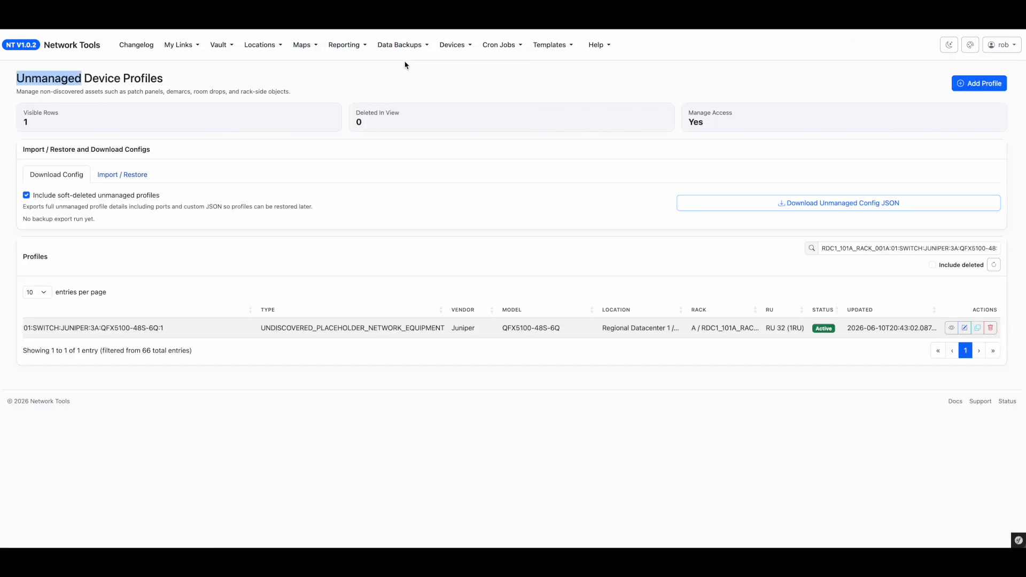
{"action": "left_click", "coordinate": [452, 44]}
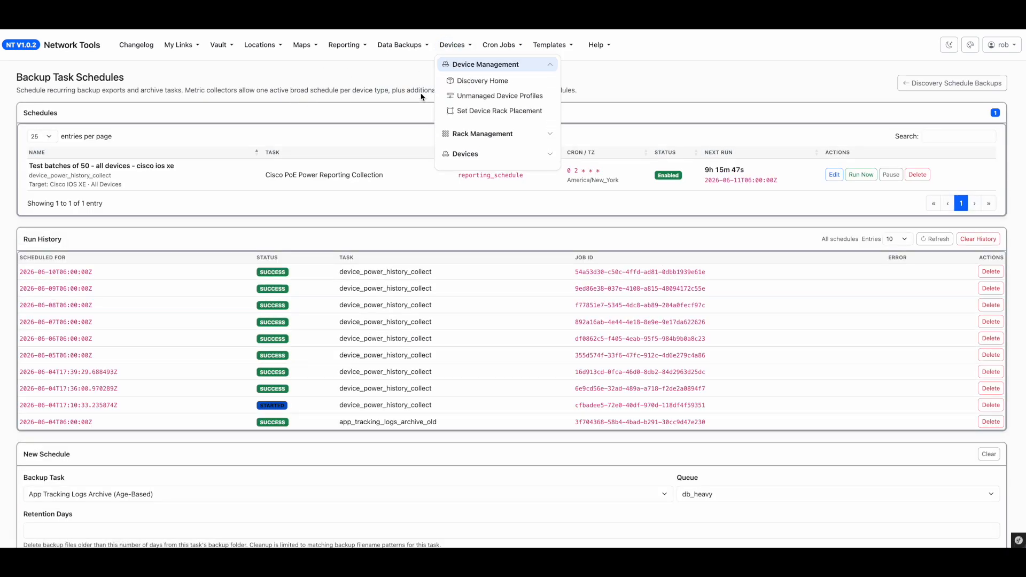
{"action": "left_click", "coordinate": [497, 82]}
{"action": "left_click", "coordinate": [45, 186]}
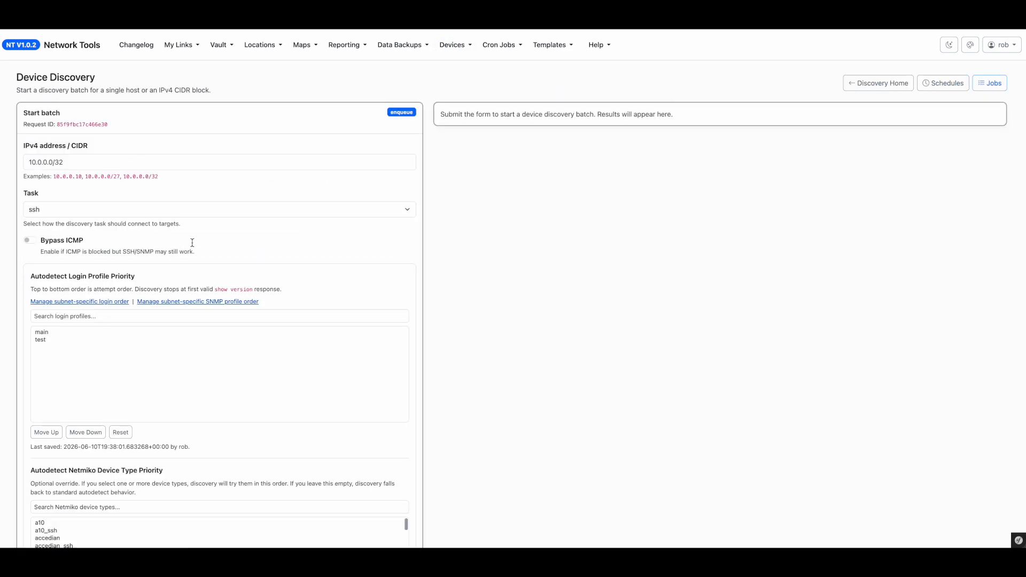
{"action": "left_click", "coordinate": [94, 161]}
{"action": "type", "text": "1"}
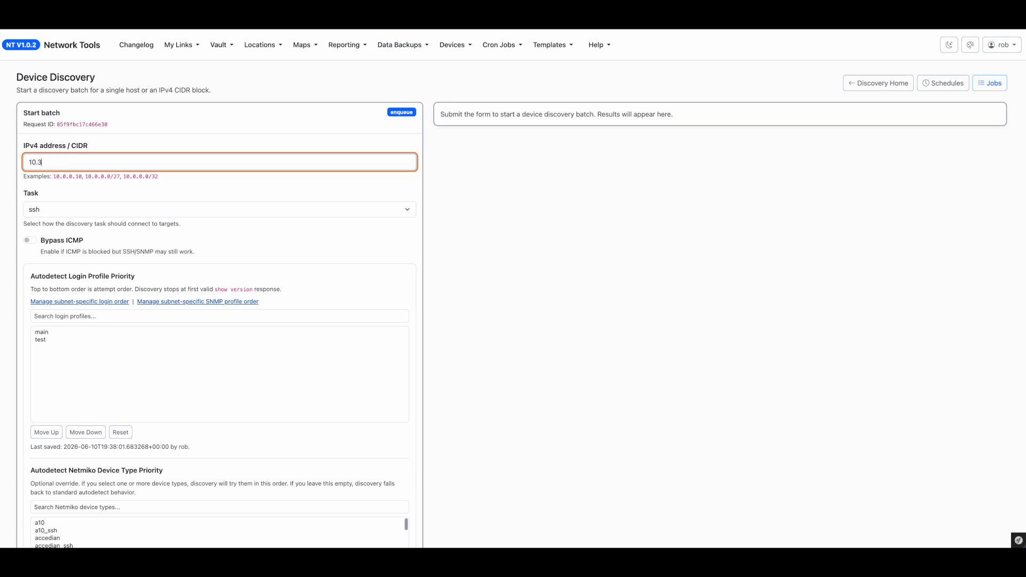
{"action": "key", "text": "Return"}
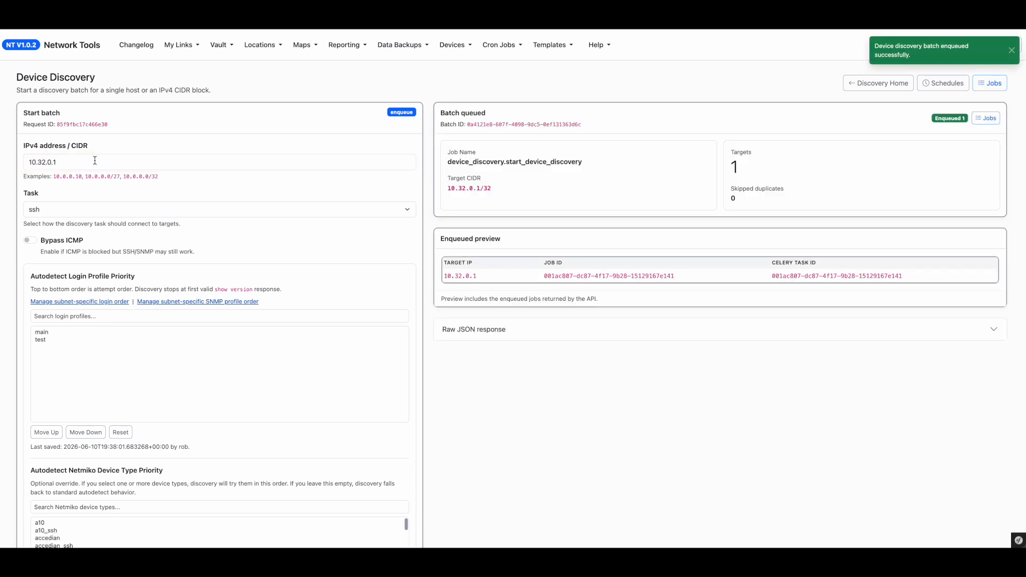
Step: Copy the discovery job's ID, trace it in the admin audit log, and review the trace timeline
{"action": "left_click_drag", "start_coordinate": [673, 275], "coordinate": [541, 278]}
{"action": "key", "text": "super+c"}
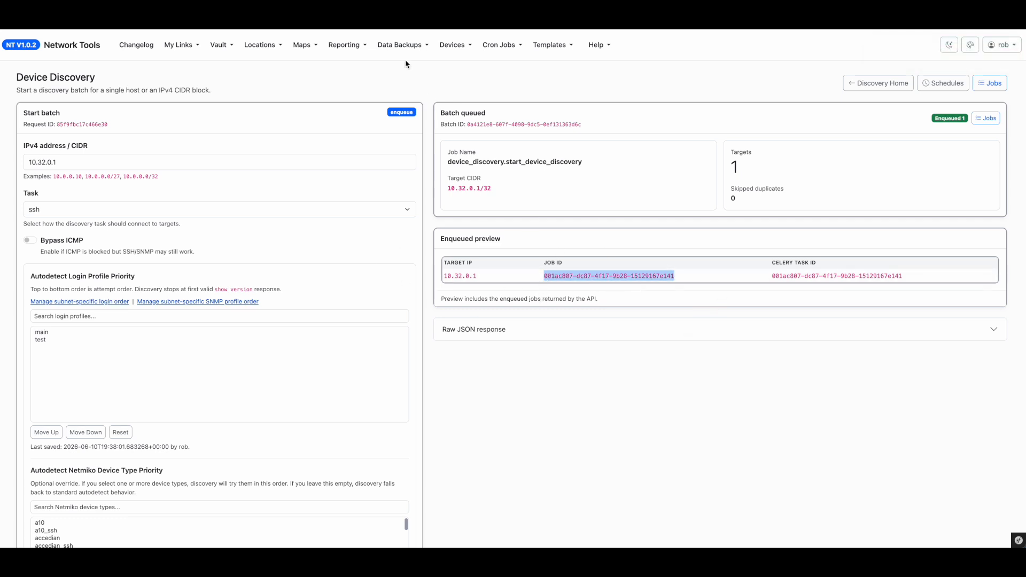
{"action": "left_click", "coordinate": [343, 44]}
{"action": "left_click", "coordinate": [365, 64]}
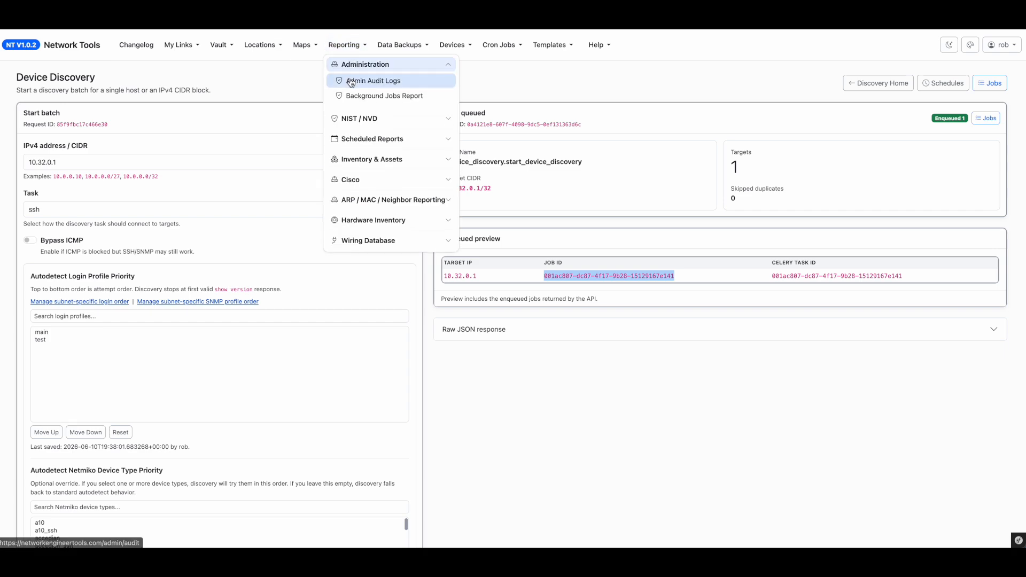
{"action": "left_click", "coordinate": [378, 87]}
{"action": "left_click", "coordinate": [158, 148]}
{"action": "key", "text": "super+v"}
{"action": "key", "text": "Return"}
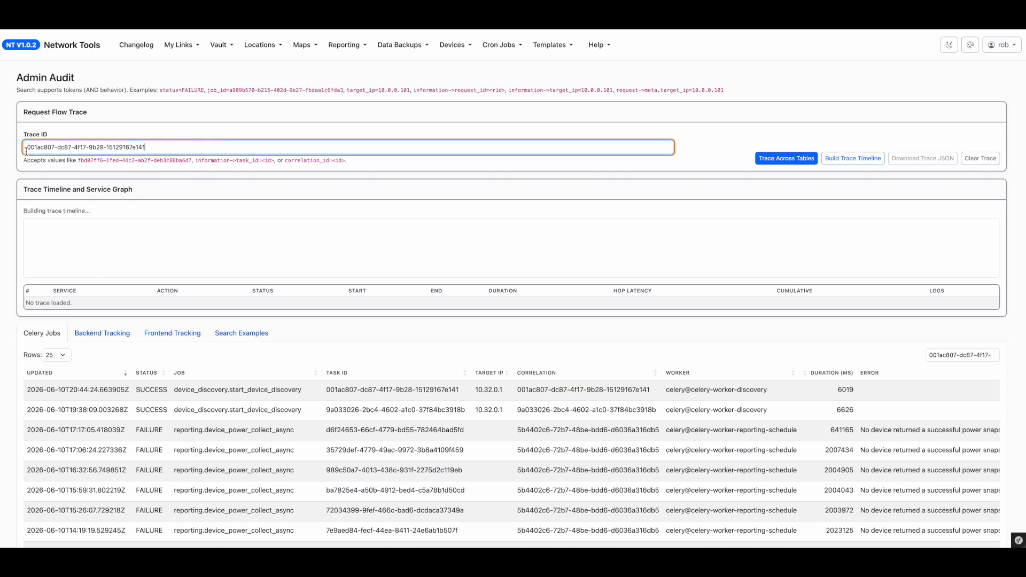
{"action": "left_click_drag", "start_coordinate": [25, 151], "coordinate": [243, 161]}
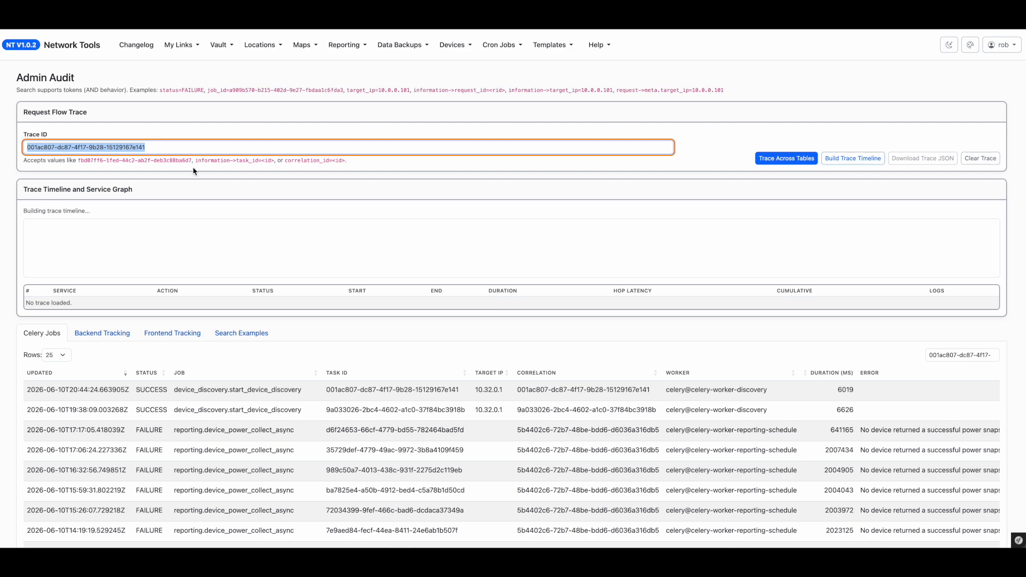
{"action": "scroll", "coordinate": [452, 300], "scroll_direction": "right", "scroll_amount": 10}
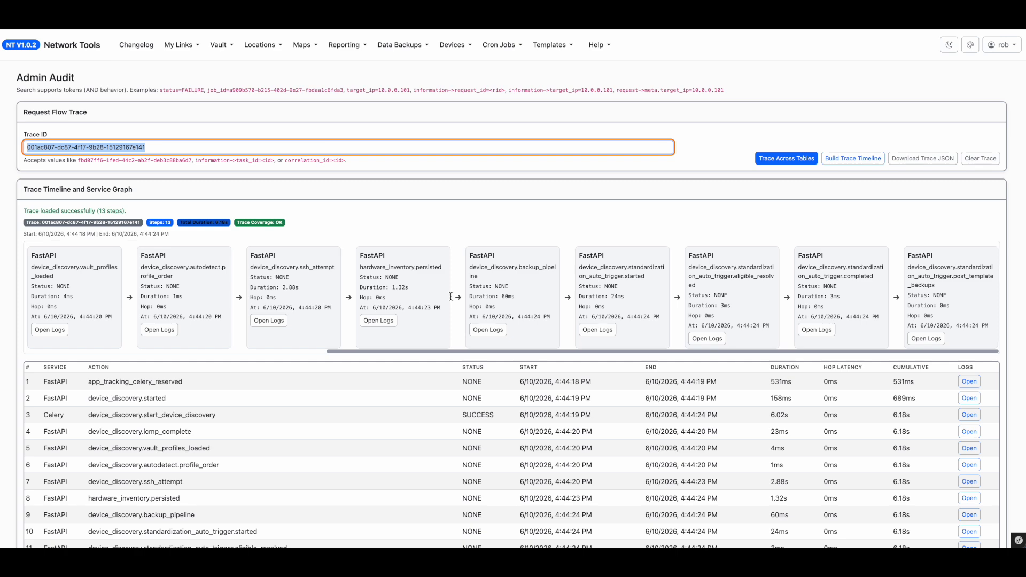
{"action": "scroll", "coordinate": [762, 439], "scroll_direction": "down", "scroll_amount": 3}
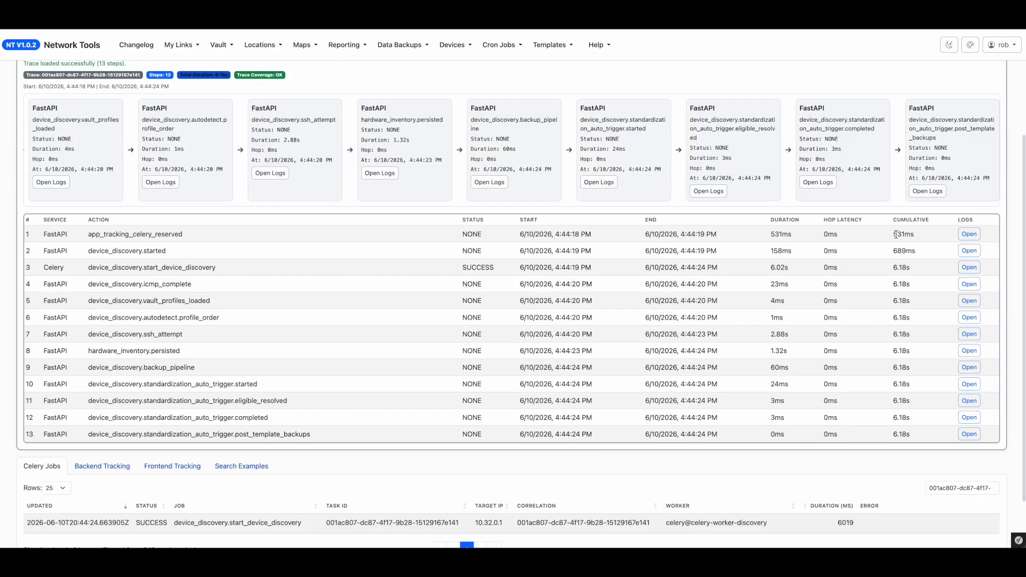
Step: Refresh the TEST_LAB_SWITCH network map to load the switch's updated interface description
{"action": "left_click_drag", "start_coordinate": [893, 234], "coordinate": [943, 438]}
{"action": "left_click", "coordinate": [942, 438]}
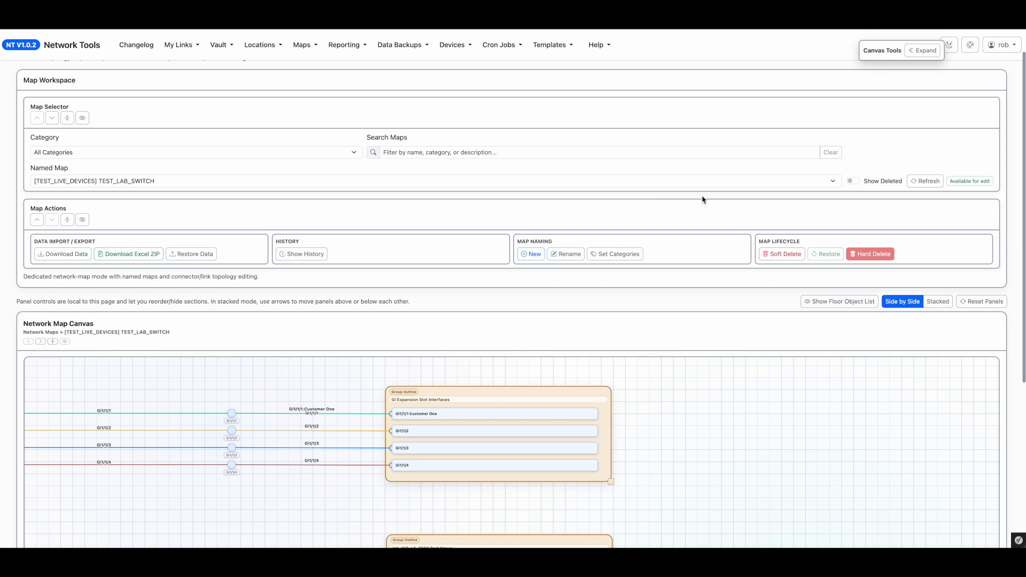
{"action": "left_click", "coordinate": [925, 181]}
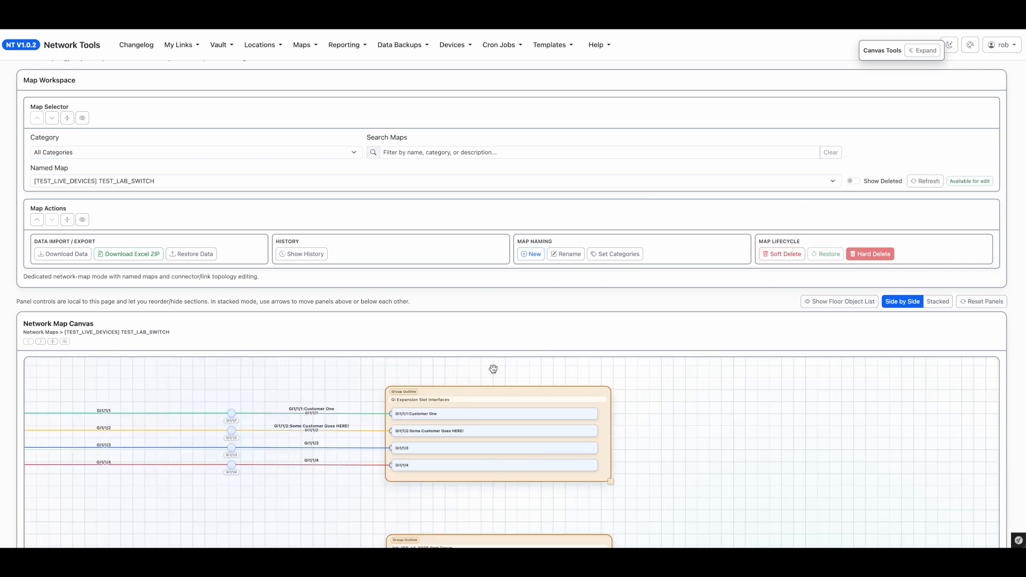
Step: Examine the interface labels and links on the expansion slot and port group outlines of the map
{"action": "scroll", "coordinate": [911, 279], "scroll_direction": "down", "scroll_amount": 3}
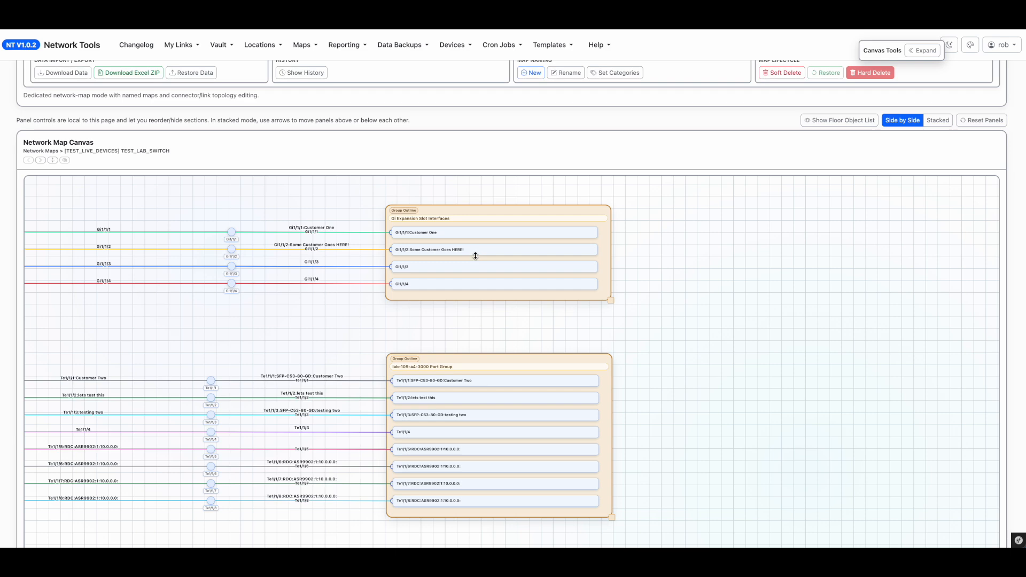
{"action": "scroll", "coordinate": [716, 320], "scroll_direction": "down", "scroll_amount": 2}
{"action": "left_click", "coordinate": [495, 337]}
{"action": "scroll", "coordinate": [491, 336], "scroll_direction": "up", "scroll_amount": 5}
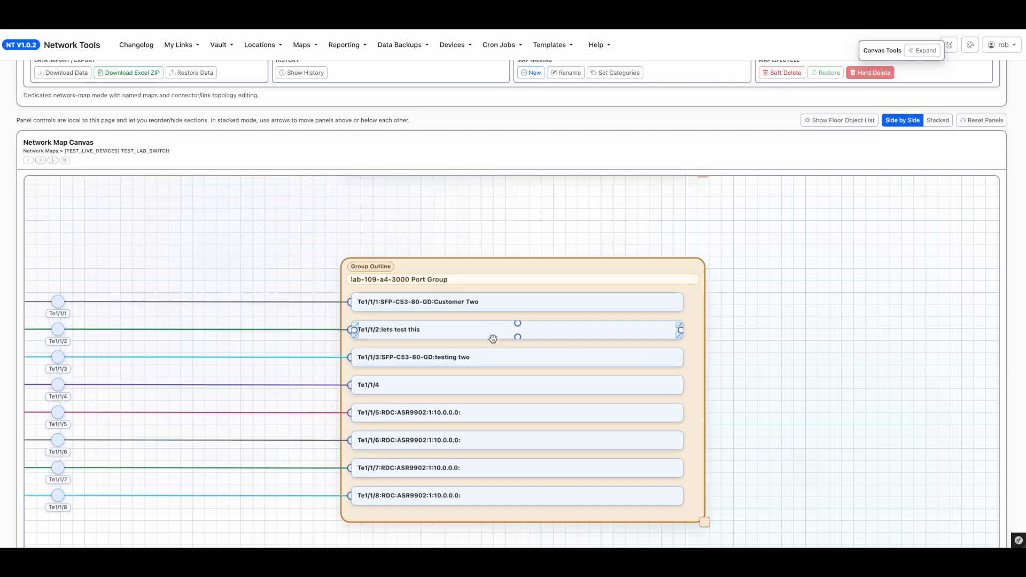
{"action": "left_click", "coordinate": [375, 297]}
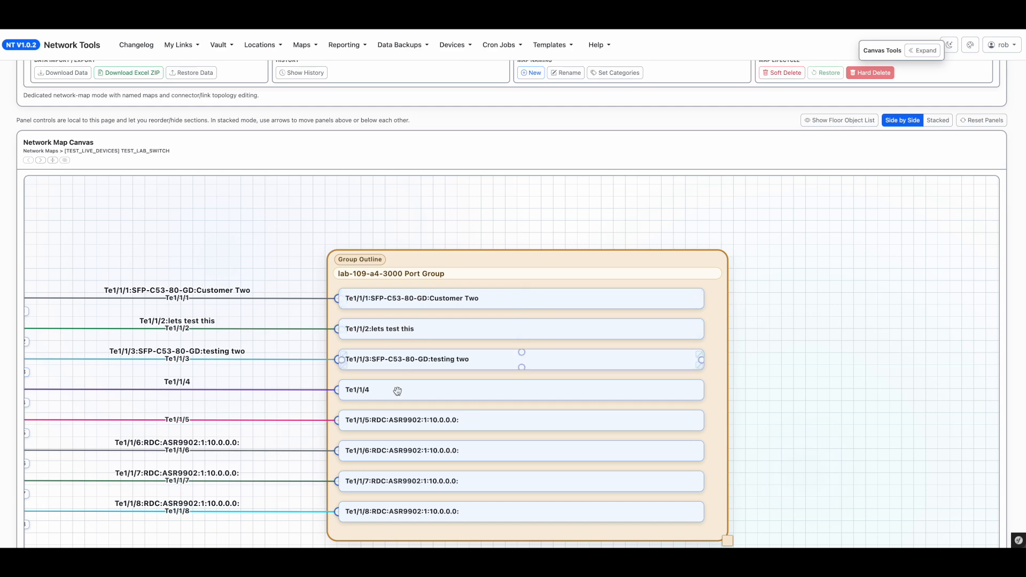
{"action": "left_click", "coordinate": [860, 294]}
{"action": "scroll", "coordinate": [860, 295], "scroll_direction": "down", "scroll_amount": 5}
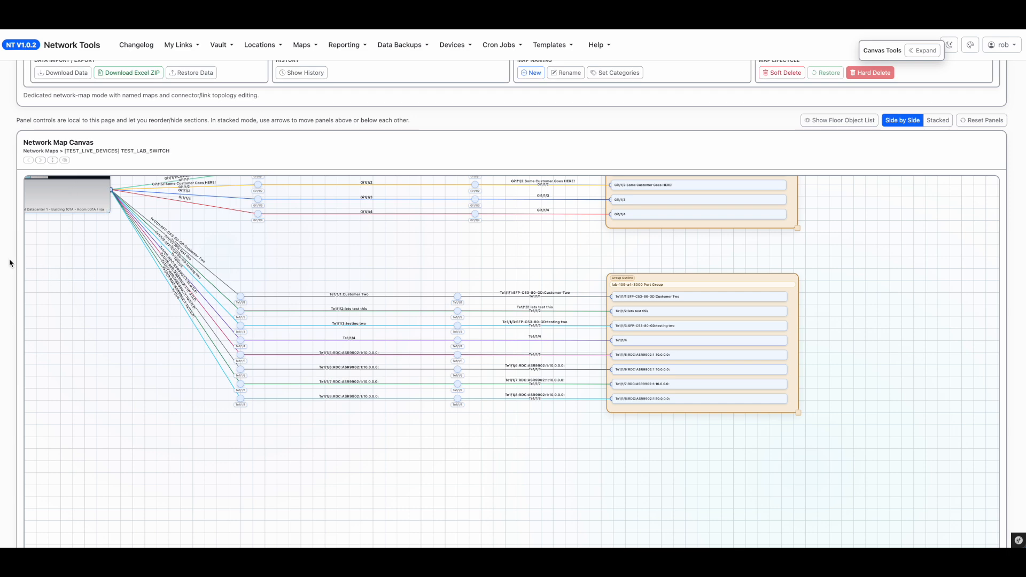
{"action": "scroll", "coordinate": [7, 291], "scroll_direction": "up", "scroll_amount": 4}
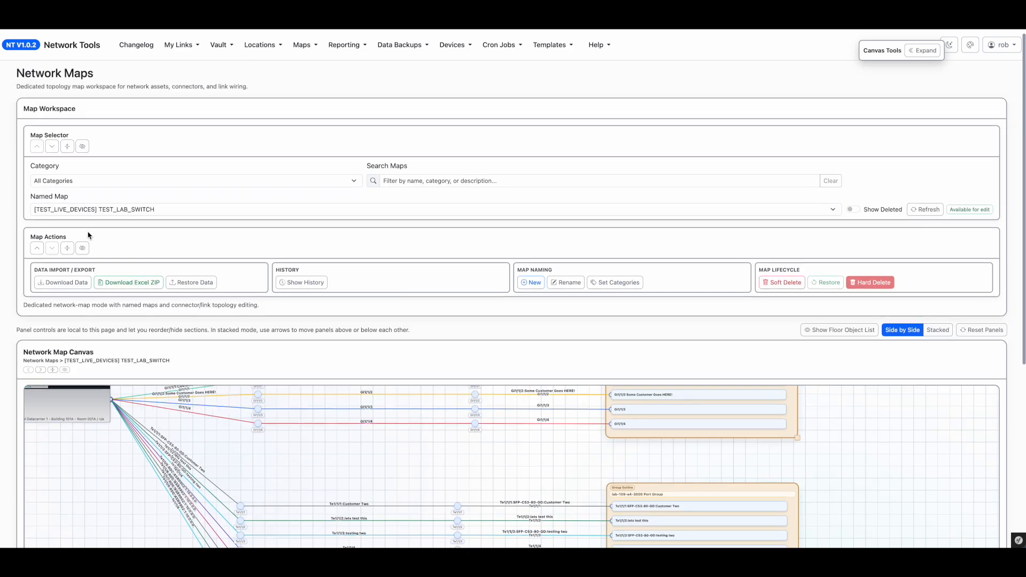
Step: Open the [FEATURE_TESTING] Line Angles network map
{"action": "left_click", "coordinate": [93, 212]}
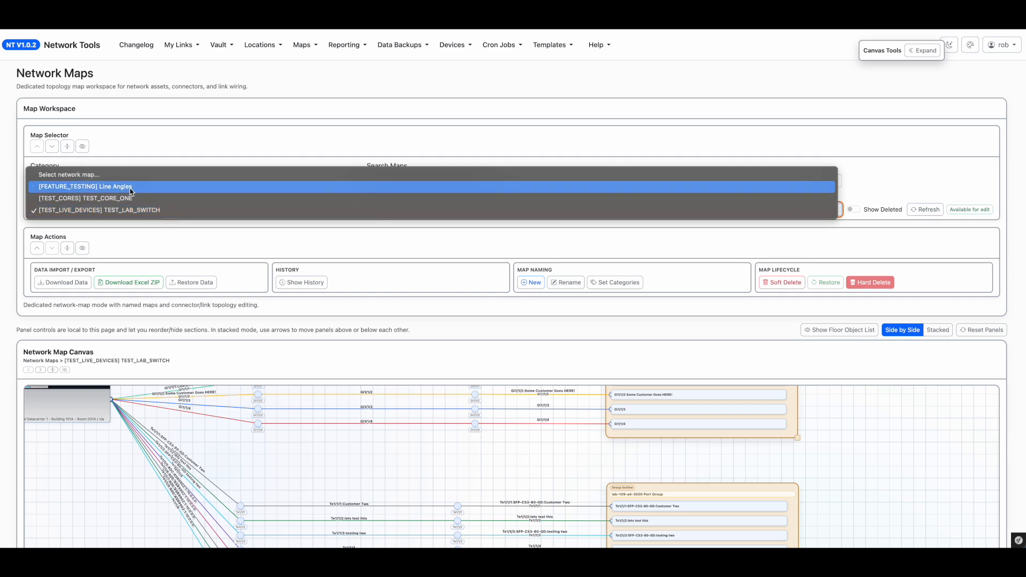
{"action": "left_click", "coordinate": [131, 187]}
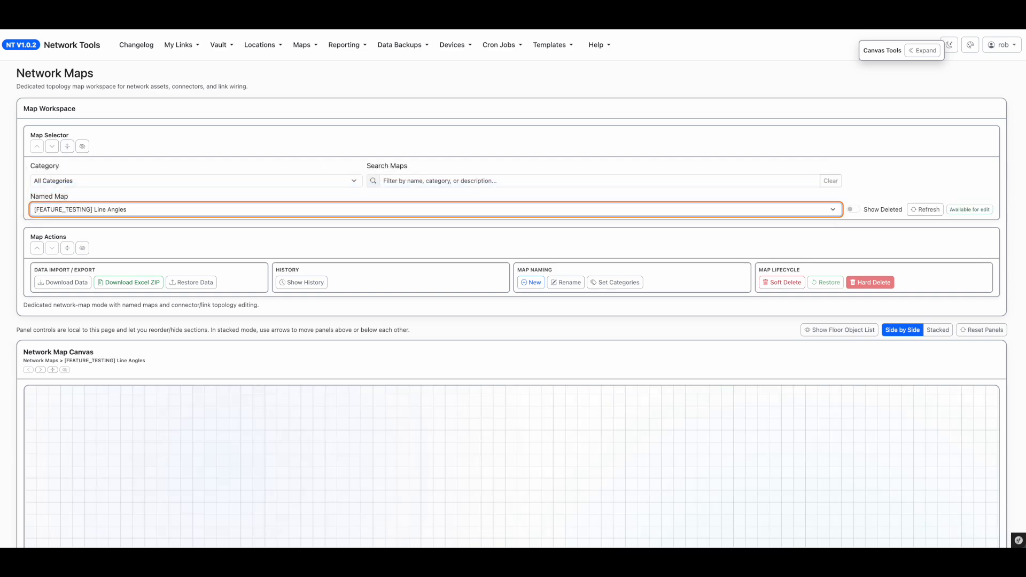
{"action": "scroll", "coordinate": [8, 349], "scroll_direction": "down", "scroll_amount": 5}
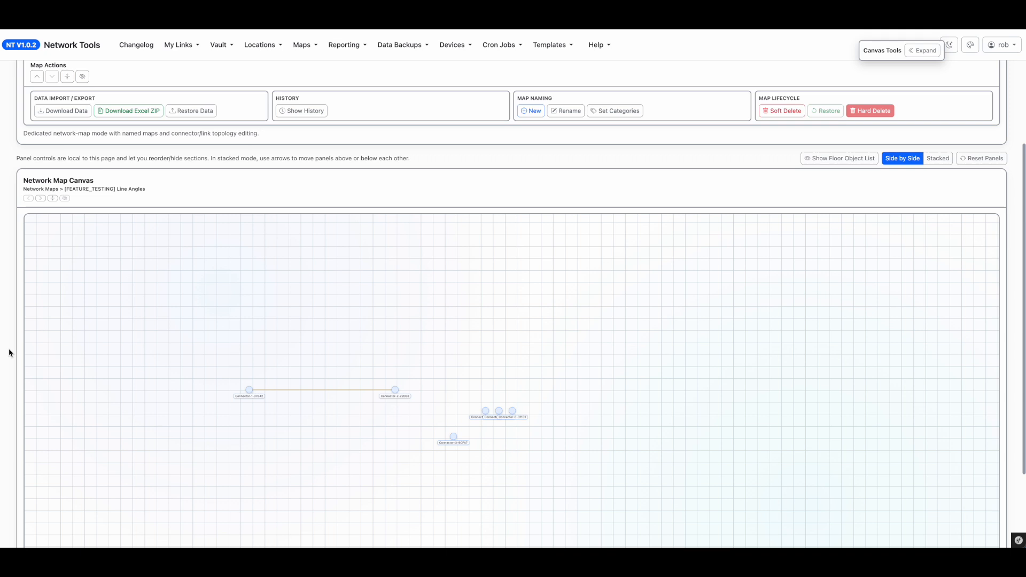
{"action": "scroll", "coordinate": [571, 282], "scroll_direction": "up", "scroll_amount": 3}
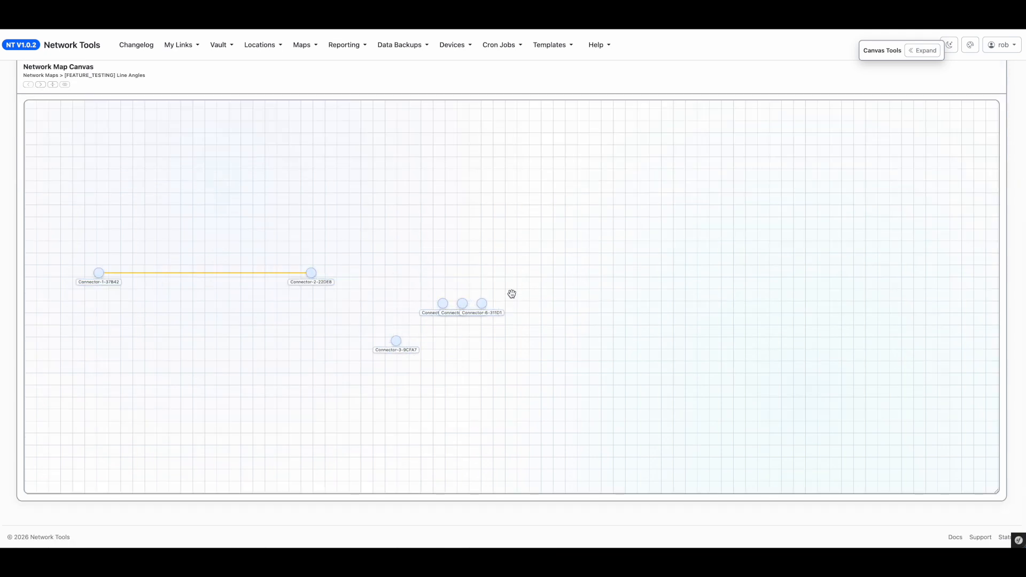
Step: Expand Canvas Tools and drag connectors to new positions, angling the Connector-1 to Connector-2 link
{"action": "left_click_drag", "start_coordinate": [441, 297], "coordinate": [461, 359]}
{"action": "left_click", "coordinate": [923, 50]}
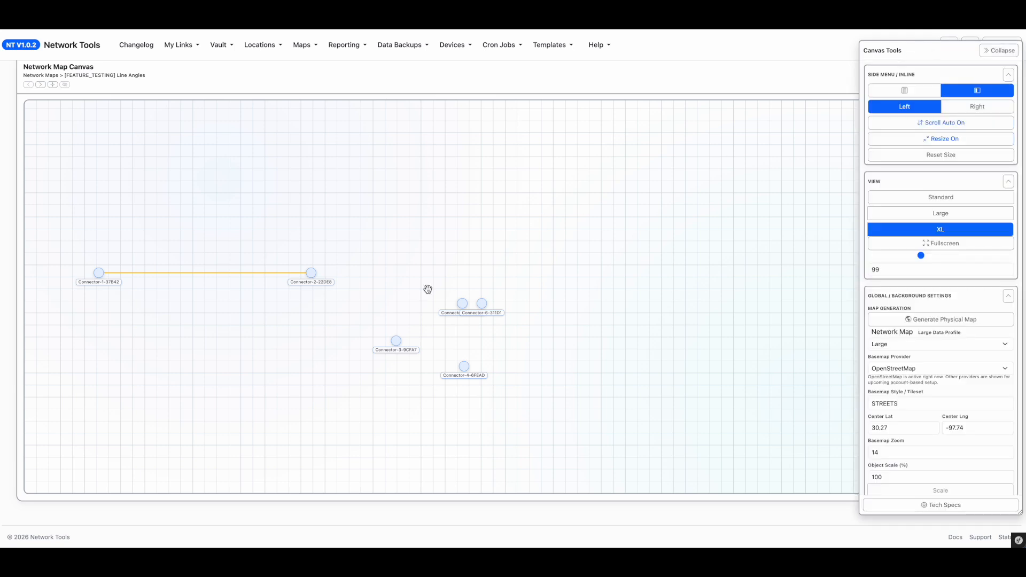
{"action": "left_click_drag", "start_coordinate": [312, 267], "coordinate": [354, 242]}
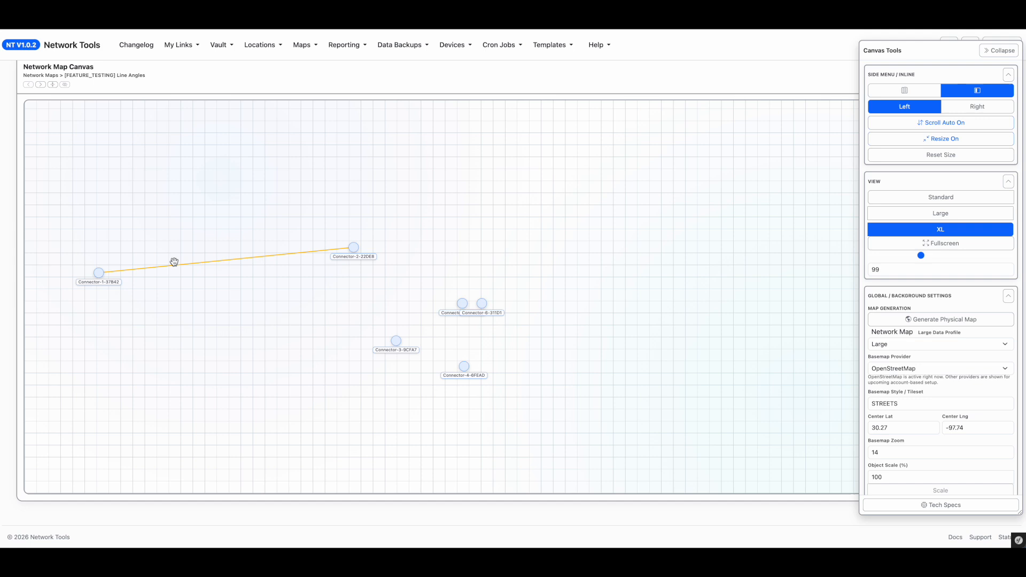
{"action": "left_click_drag", "start_coordinate": [98, 272], "coordinate": [152, 273]}
Step: Turn on object selection, select the Connector-1 to Connector-2 link, and make it horizontal
{"action": "scroll", "coordinate": [957, 296], "scroll_direction": "down", "scroll_amount": 7}
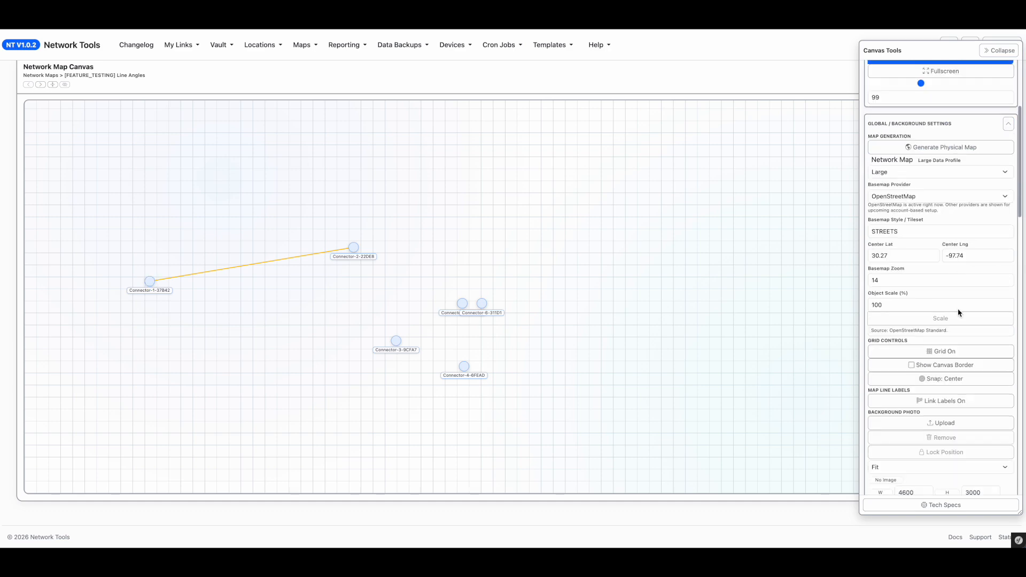
{"action": "scroll", "coordinate": [959, 358], "scroll_direction": "down", "scroll_amount": 10}
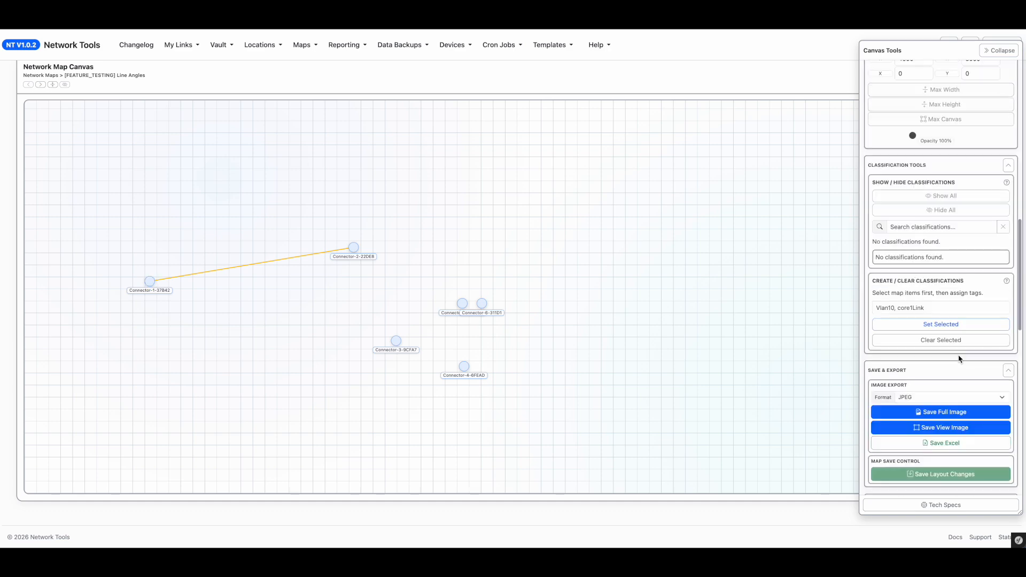
{"action": "left_click", "coordinate": [961, 276]}
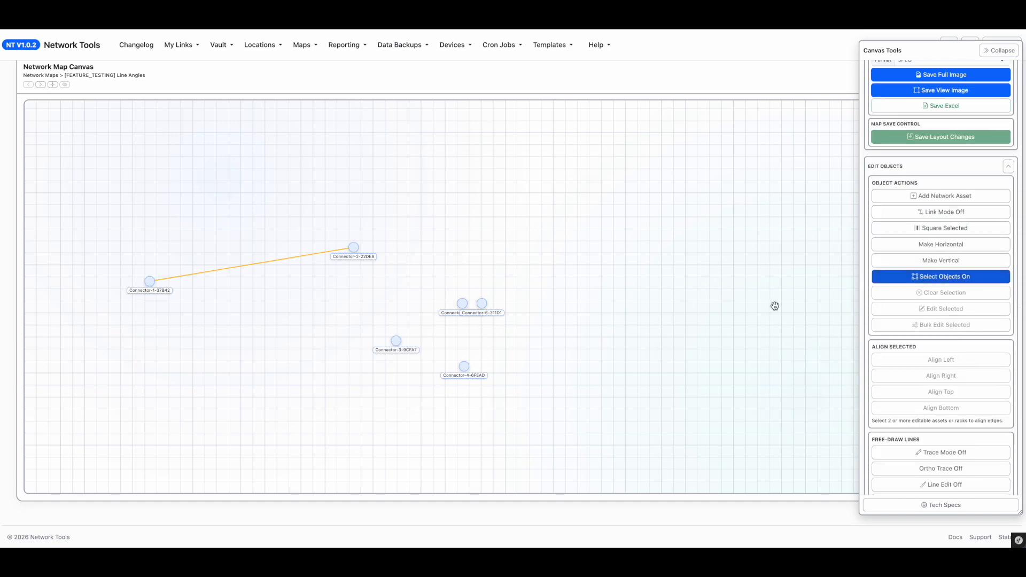
{"action": "left_click", "coordinate": [196, 270]}
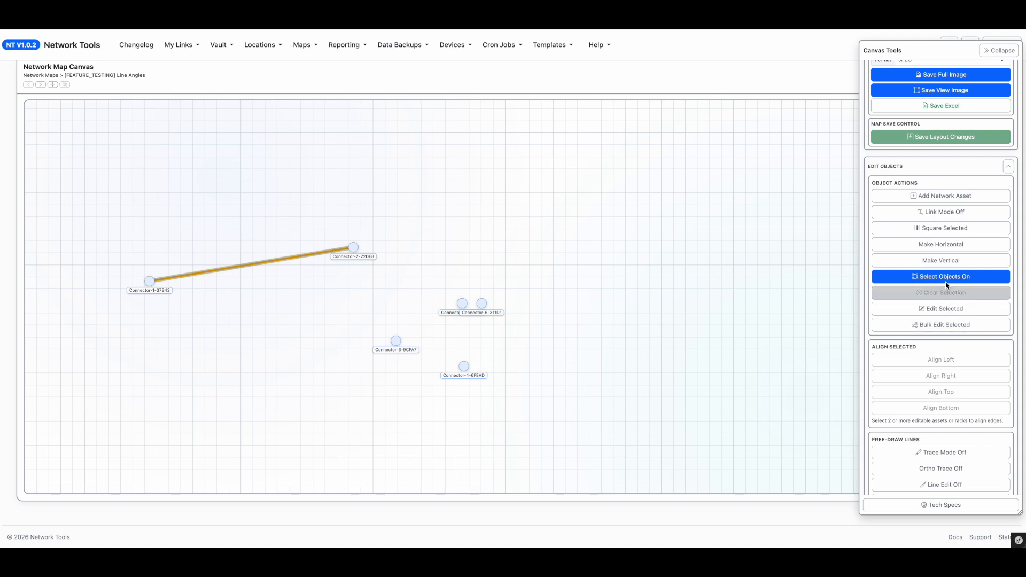
{"action": "left_click", "coordinate": [955, 253]}
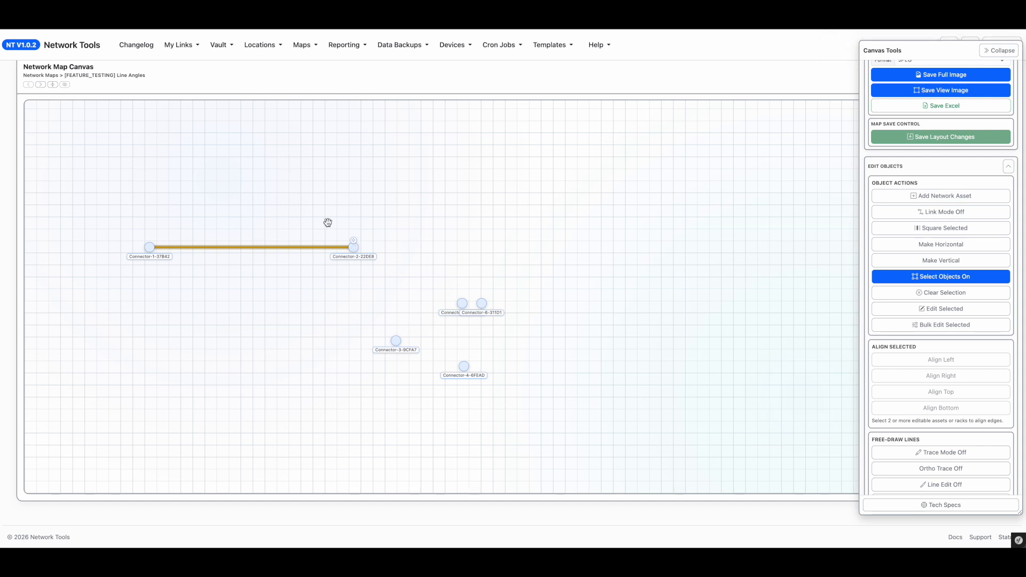
Step: Drag Connector-2 above Connector-1, then select their link and make it vertical
{"action": "left_click", "coordinate": [946, 276]}
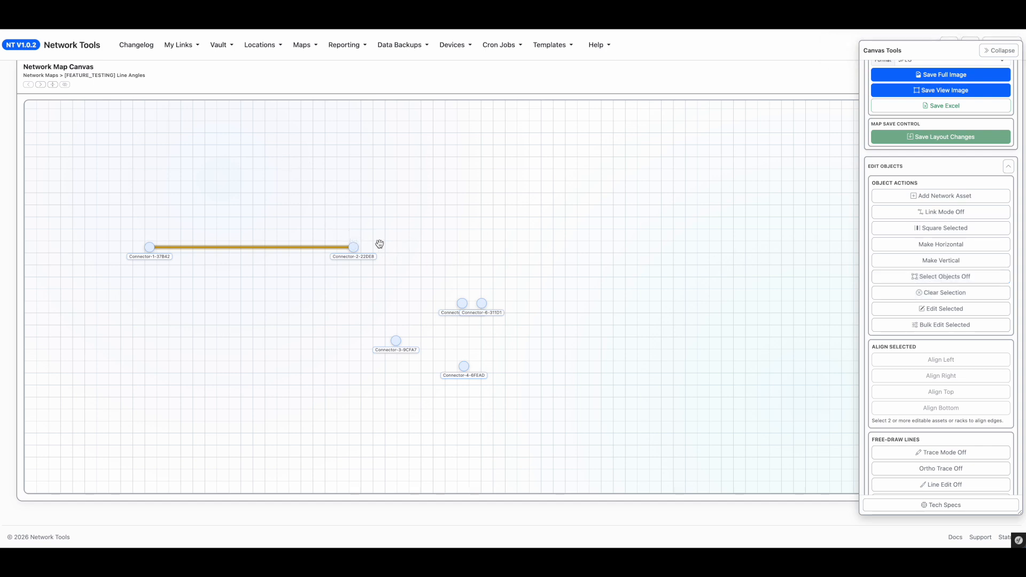
{"action": "left_click_drag", "start_coordinate": [351, 237], "coordinate": [181, 135]}
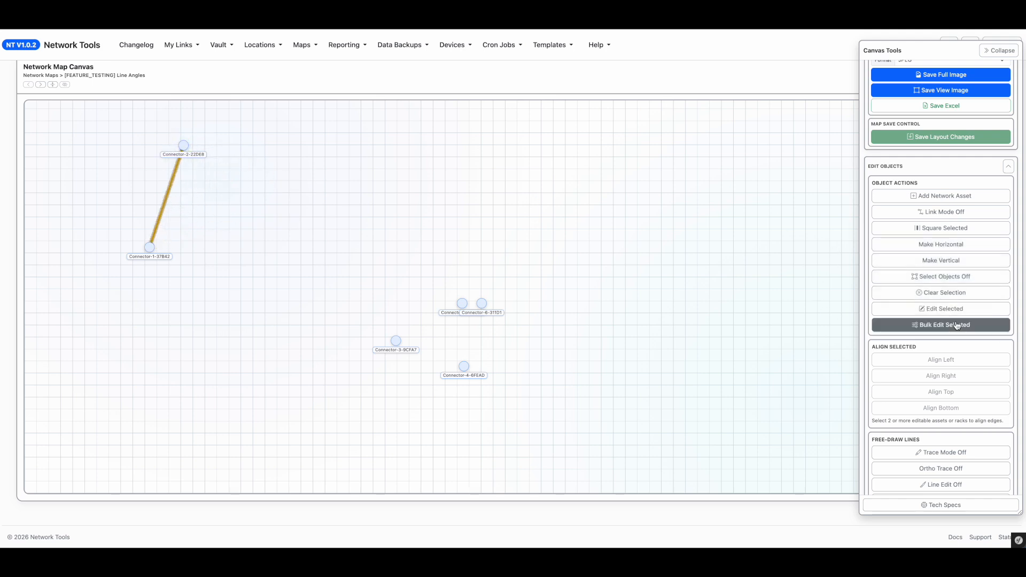
{"action": "left_click", "coordinate": [953, 277]}
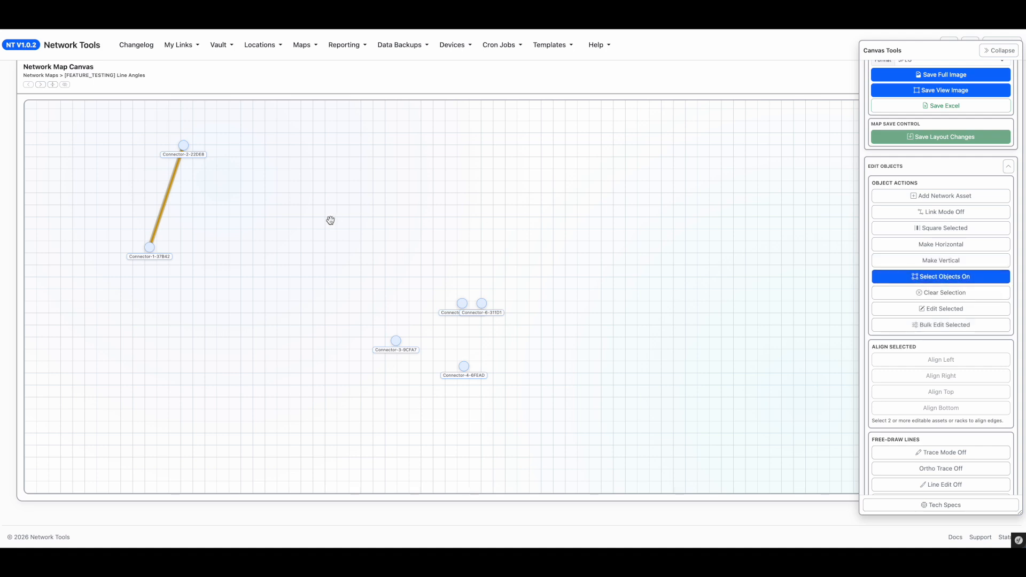
{"action": "left_click", "coordinate": [167, 198]}
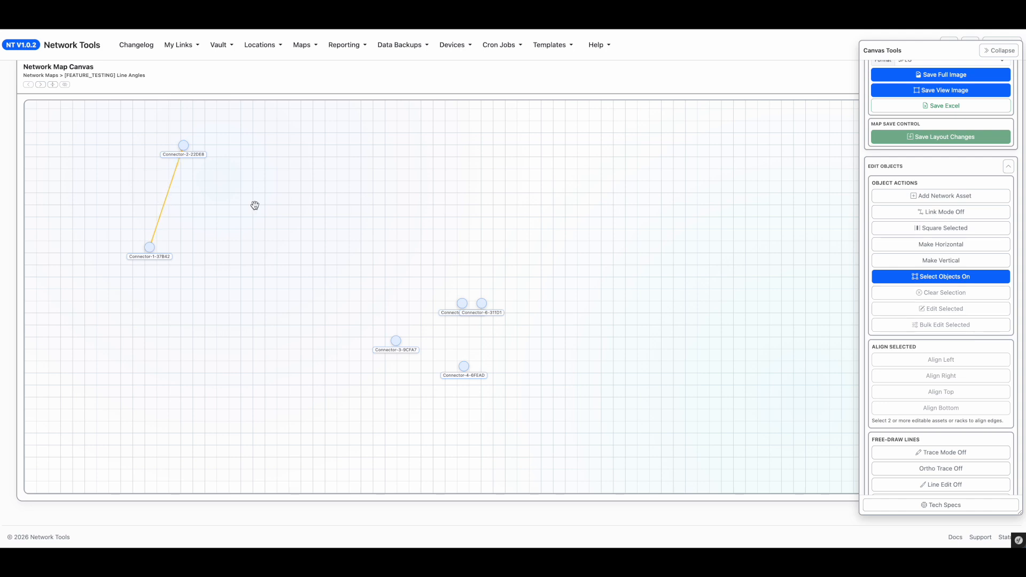
{"action": "left_click", "coordinate": [166, 212]}
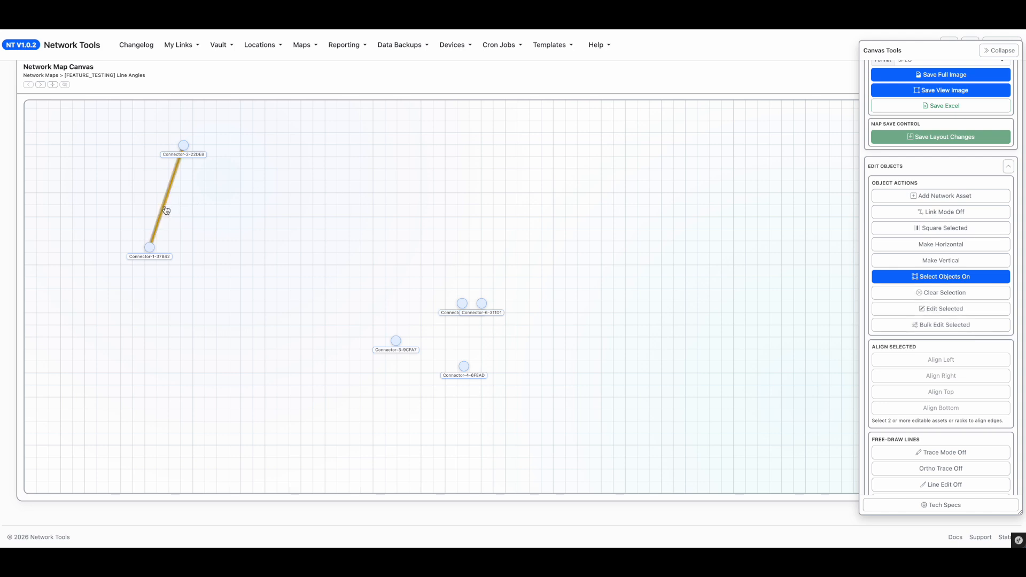
{"action": "left_click", "coordinate": [950, 265]}
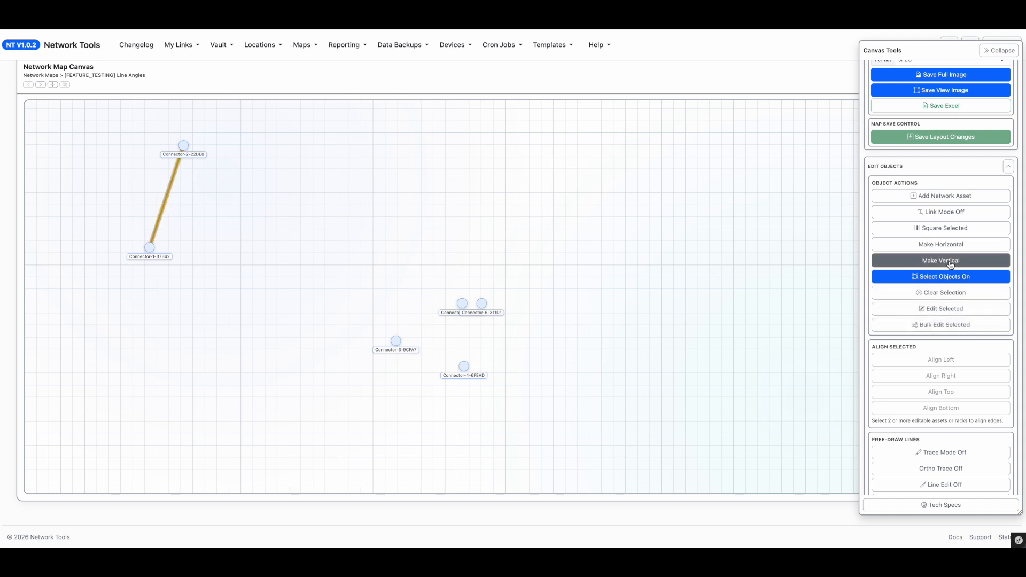
Step: Turn off object selection and drag Connector-2 down and right to angle the link again
{"action": "left_click", "coordinate": [415, 196]}
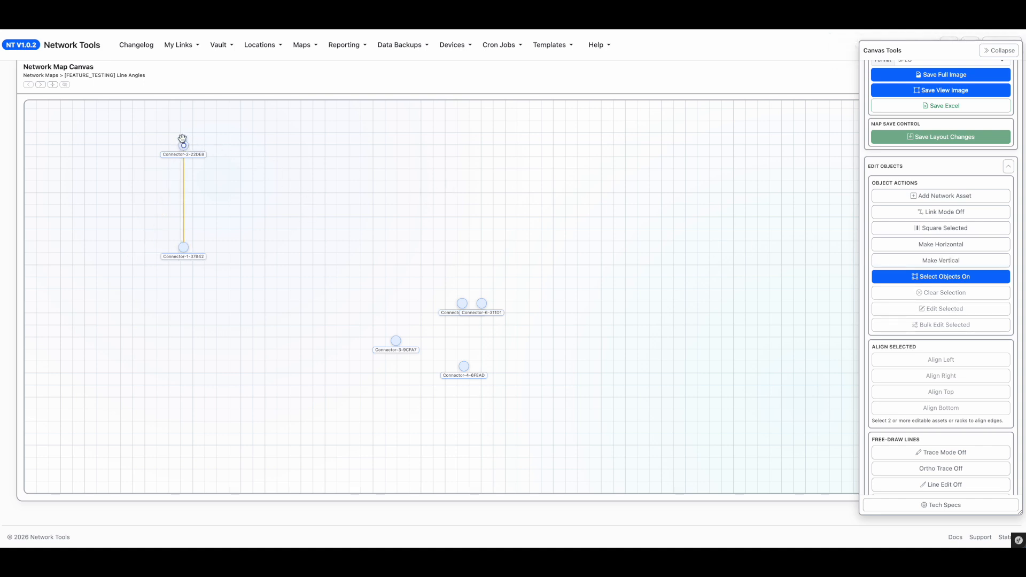
{"action": "left_click", "coordinate": [903, 278]}
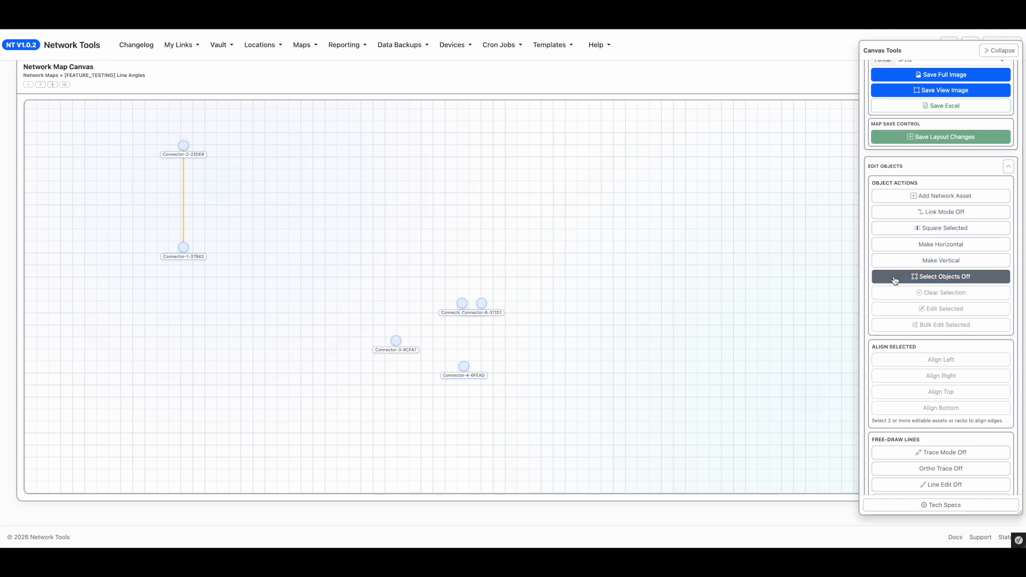
{"action": "left_click_drag", "start_coordinate": [185, 140], "coordinate": [297, 217]}
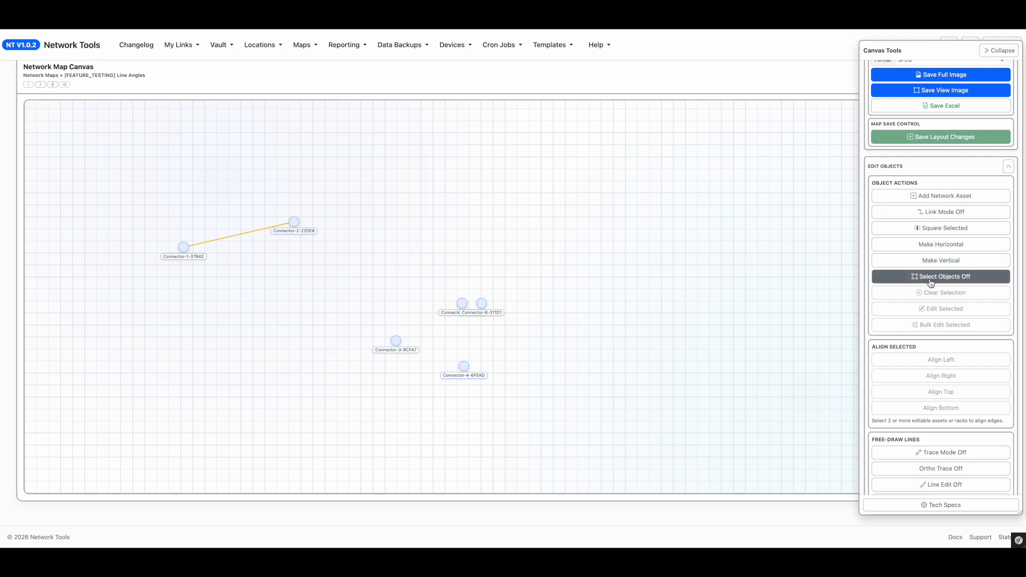
Step: Enable Trace Mode and draw a freehand curved line on the empty canvas
{"action": "scroll", "coordinate": [954, 358], "scroll_direction": "down", "scroll_amount": 1}
{"action": "left_click", "coordinate": [947, 426]}
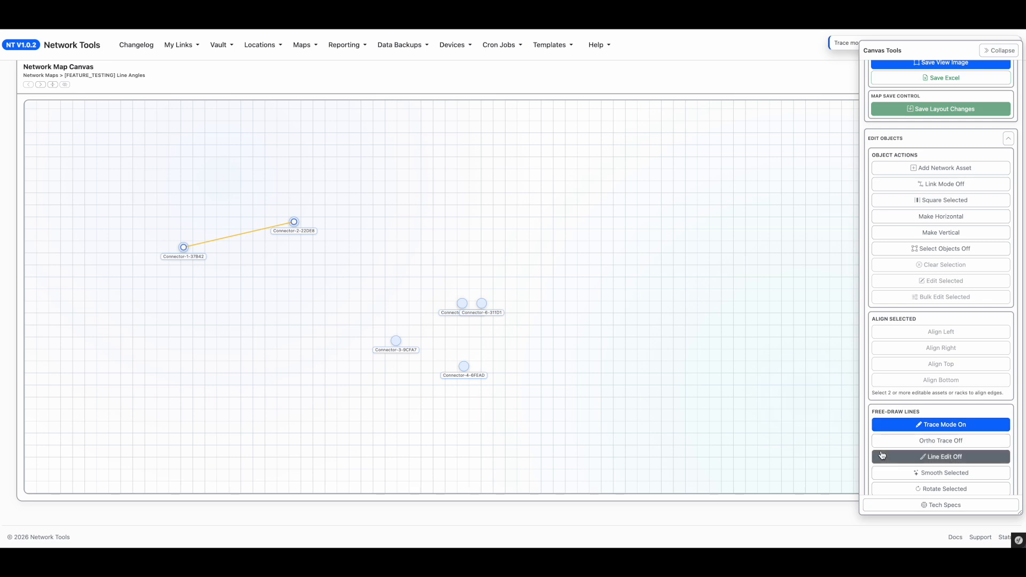
{"action": "scroll", "coordinate": [881, 455], "scroll_direction": "down", "scroll_amount": 1}
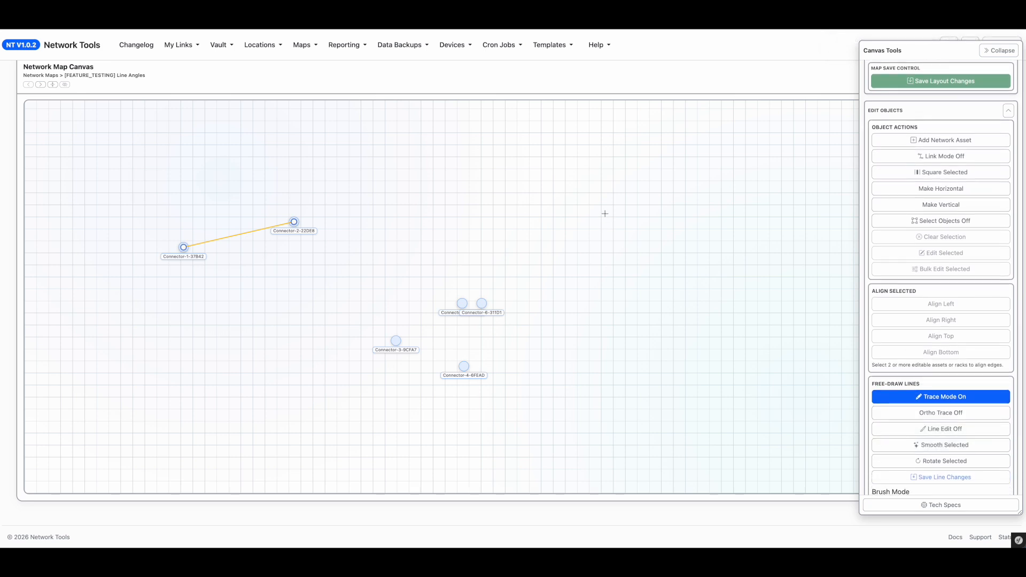
{"action": "mouse_move", "coordinate": [619, 211]}
{"action": "left_mouse_down"}
{"action": "mouse_move", "coordinate": [663, 238]}
{"action": "mouse_move", "coordinate": [588, 260]}
{"action": "mouse_move", "coordinate": [584, 238]}
{"action": "mouse_move", "coordinate": [606, 242]}
{"action": "left_mouse_up"}
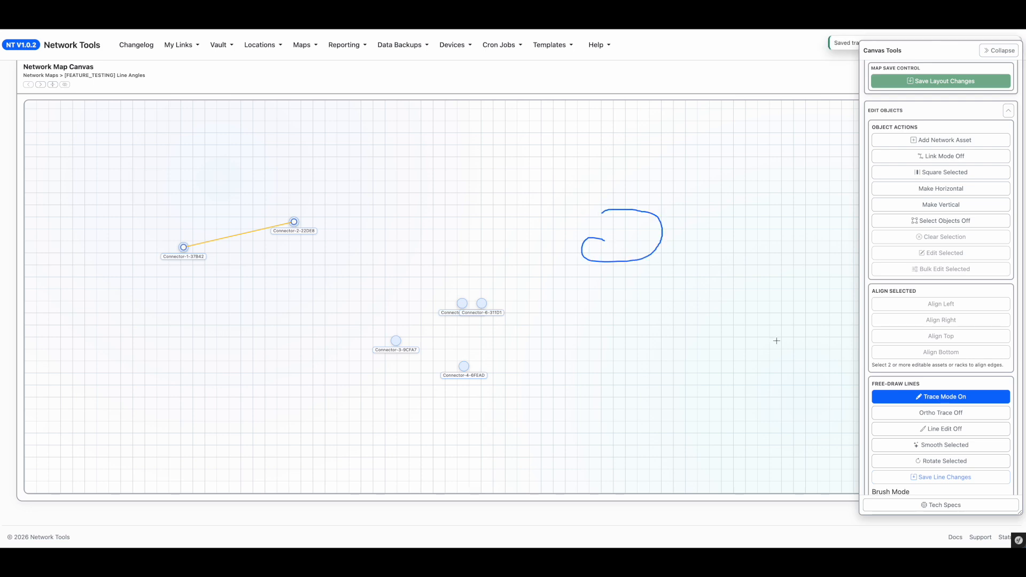
Step: Enable Ortho Trace and draw a stepped path of horizontal, vertical and horizontal segments
{"action": "left_click", "coordinate": [986, 417]}
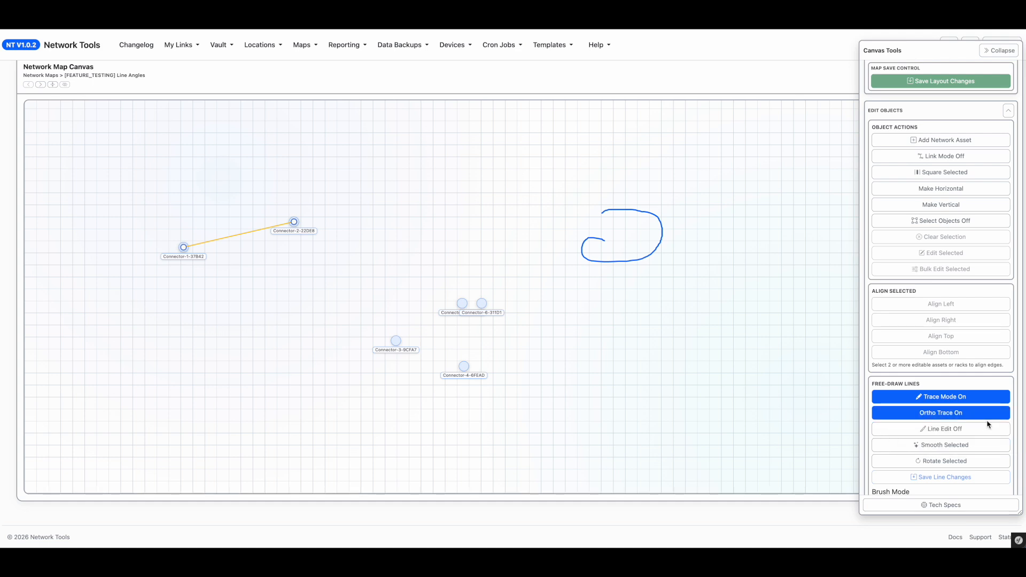
{"action": "left_click_drag", "start_coordinate": [285, 162], "coordinate": [391, 165]}
{"action": "left_click_drag", "start_coordinate": [386, 170], "coordinate": [379, 278]}
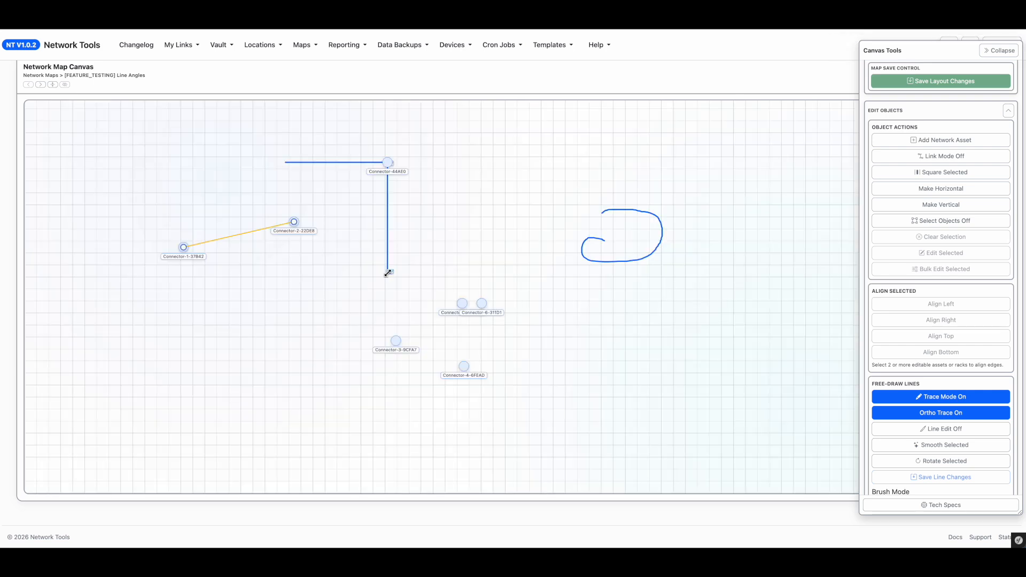
{"action": "left_click_drag", "start_coordinate": [389, 271], "coordinate": [489, 273]}
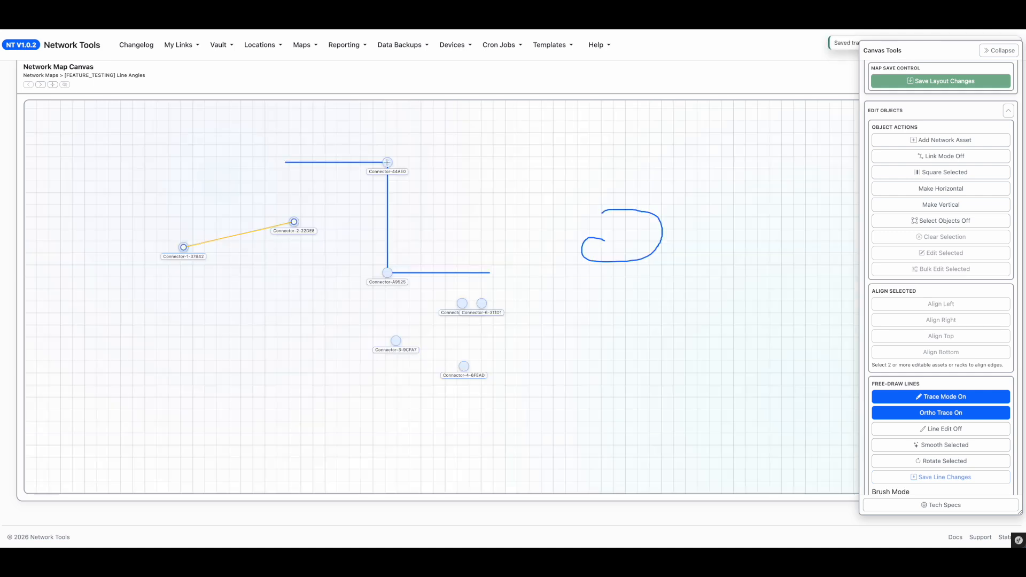
Step: Turn off Trace Mode and Ortho Trace, then open the vertical trace path's asset properties
{"action": "left_click", "coordinate": [946, 401]}
{"action": "left_click", "coordinate": [945, 414]}
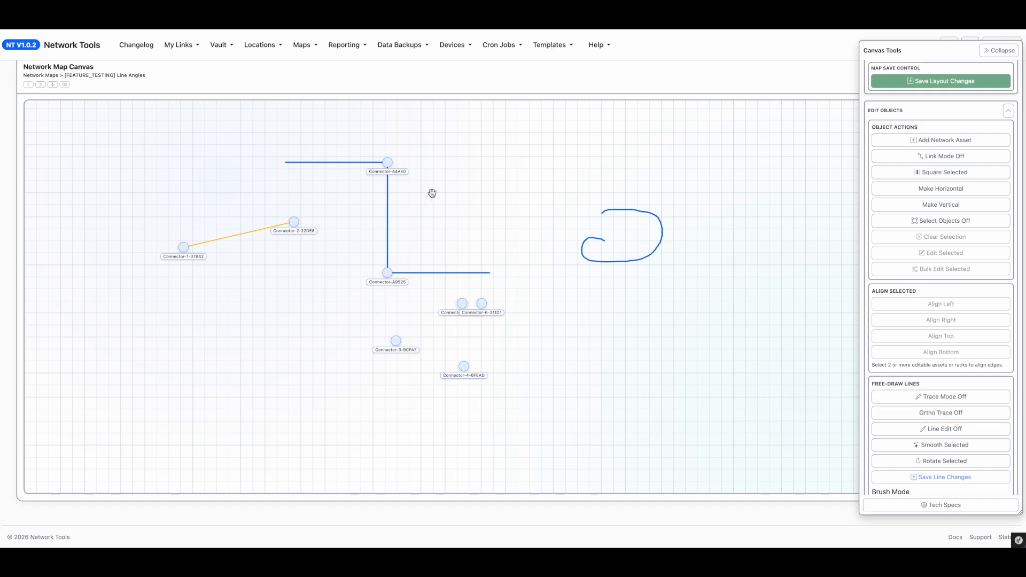
{"action": "double_click", "coordinate": [388, 226]}
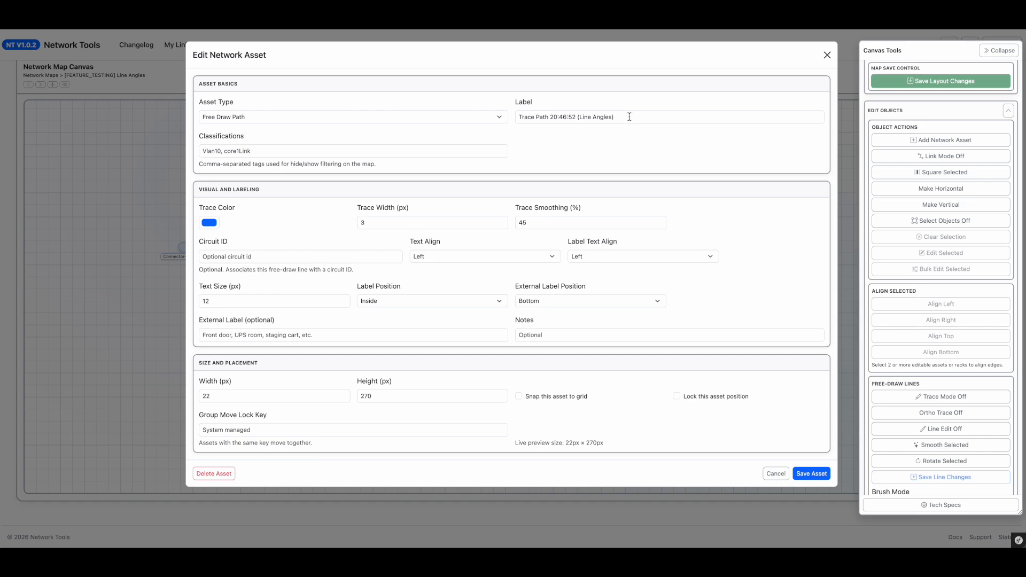
Step: Close the asset properties and rearrange connectors: Connector-2 level with Connector-1, Connector-3 and Connector-5 lower down
{"action": "key", "text": "Escape"}
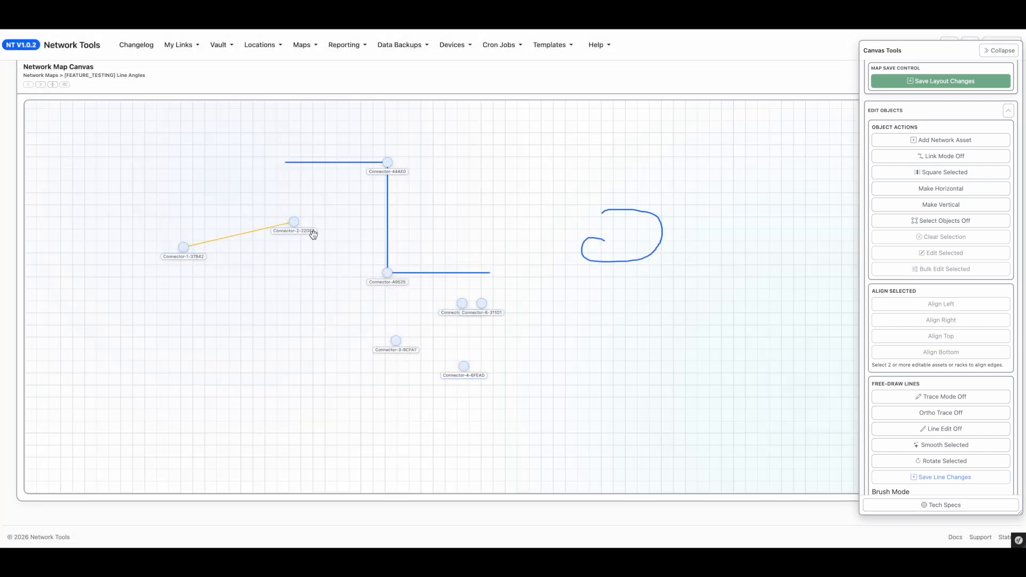
{"action": "left_click_drag", "start_coordinate": [293, 214], "coordinate": [294, 240]}
{"action": "left_click_drag", "start_coordinate": [398, 331], "coordinate": [330, 356]}
{"action": "left_click_drag", "start_coordinate": [463, 300], "coordinate": [618, 372]}
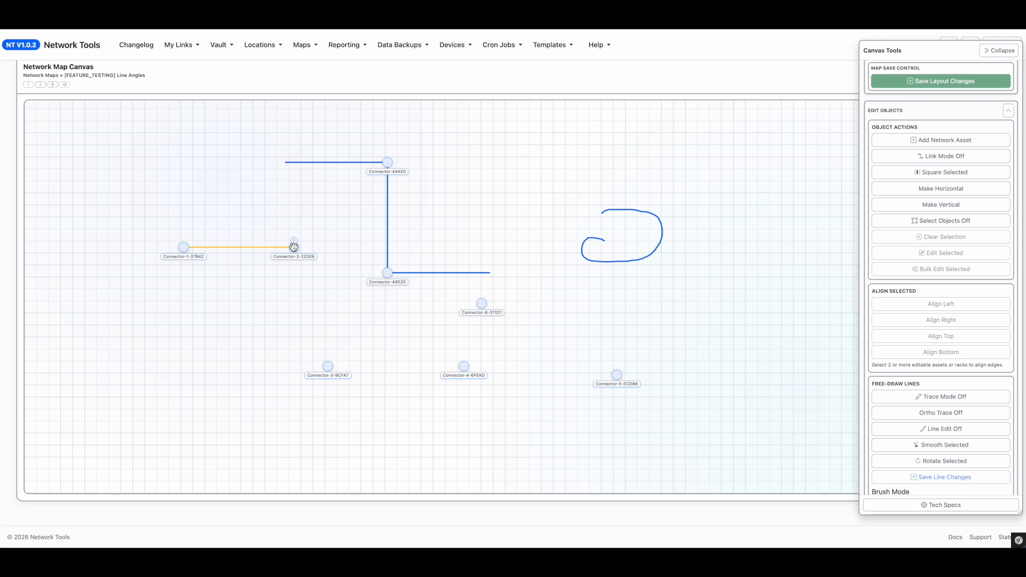
Step: Link Connector-2 to Connector-3, keep Connector-3 as the target, clear the link label and save the link
{"action": "left_click_drag", "start_coordinate": [294, 246], "coordinate": [464, 366]}
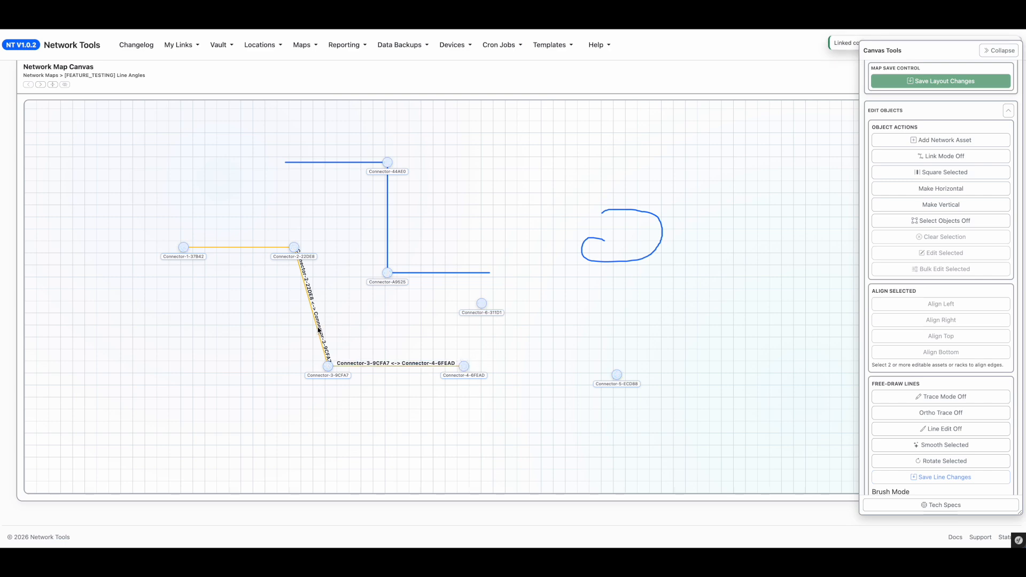
{"action": "double_click", "coordinate": [319, 330]}
{"action": "left_click", "coordinate": [637, 149]}
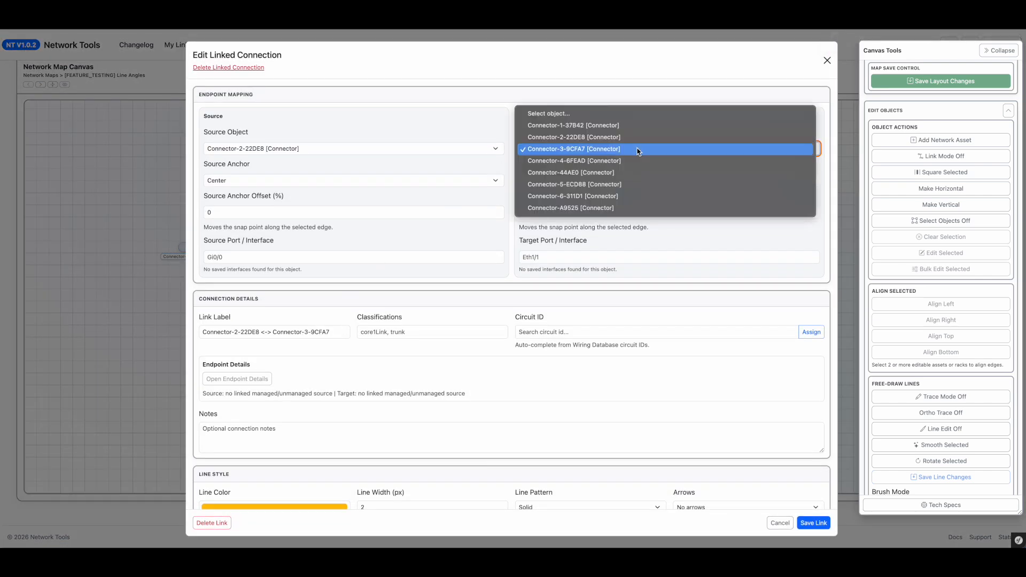
{"action": "left_click", "coordinate": [502, 115]}
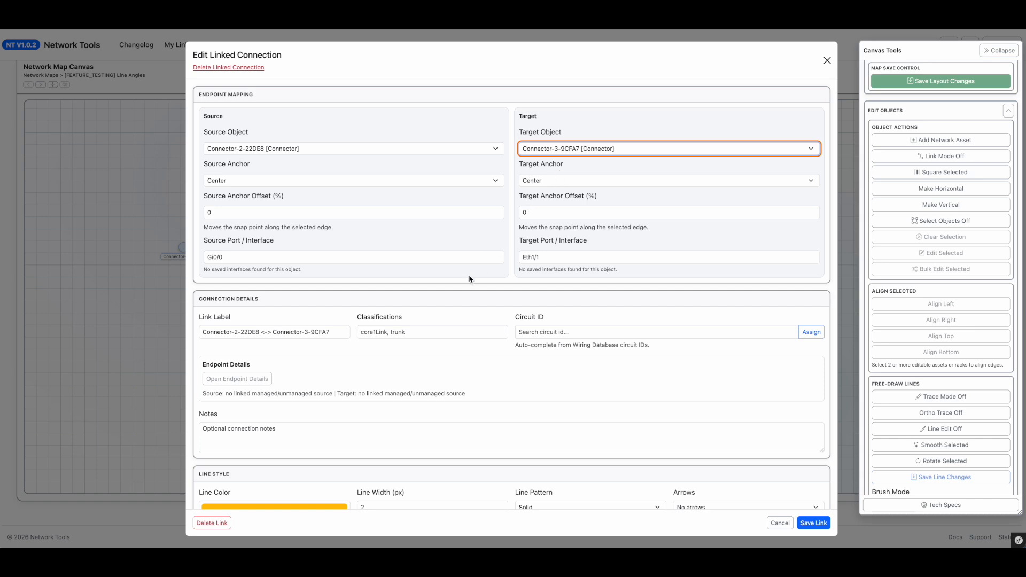
{"action": "triple_click", "coordinate": [253, 332]}
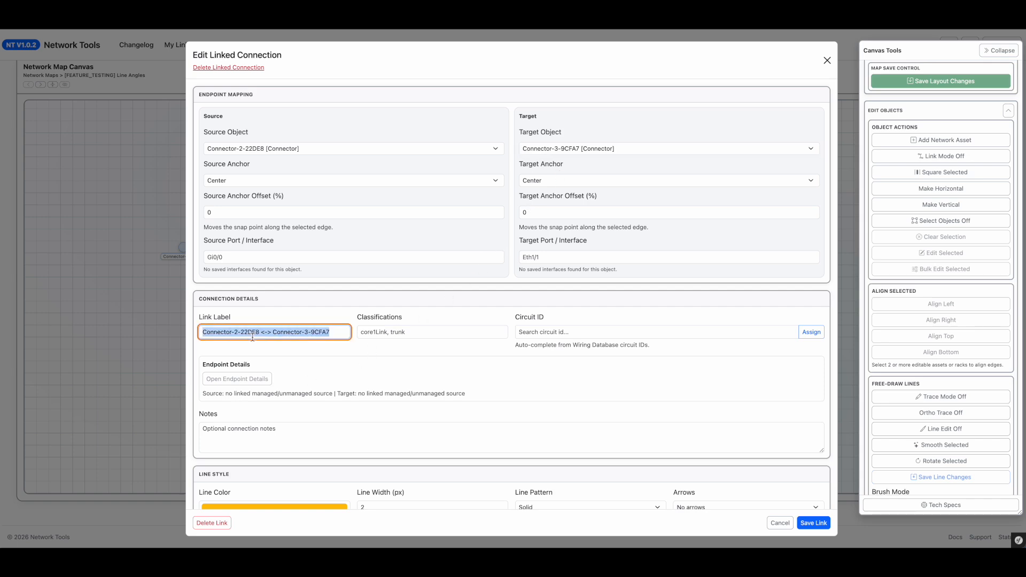
{"action": "key", "text": "BackSpace"}
{"action": "left_click", "coordinate": [813, 523]}
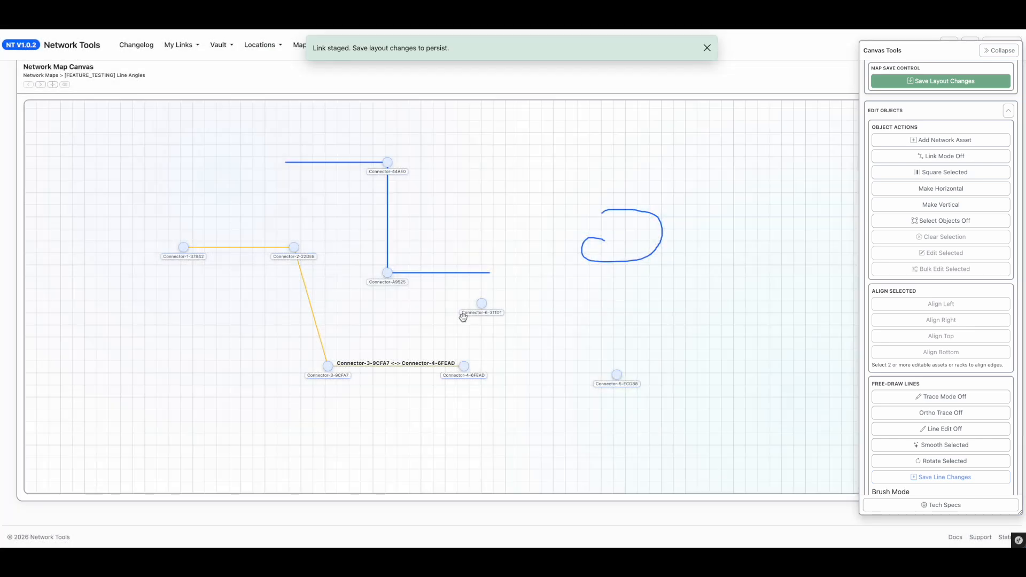
Step: Switch to the [TEST_CORES] TEST_CORE_ONE network map
{"action": "left_click_drag", "start_coordinate": [351, 319], "coordinate": [369, 299]}
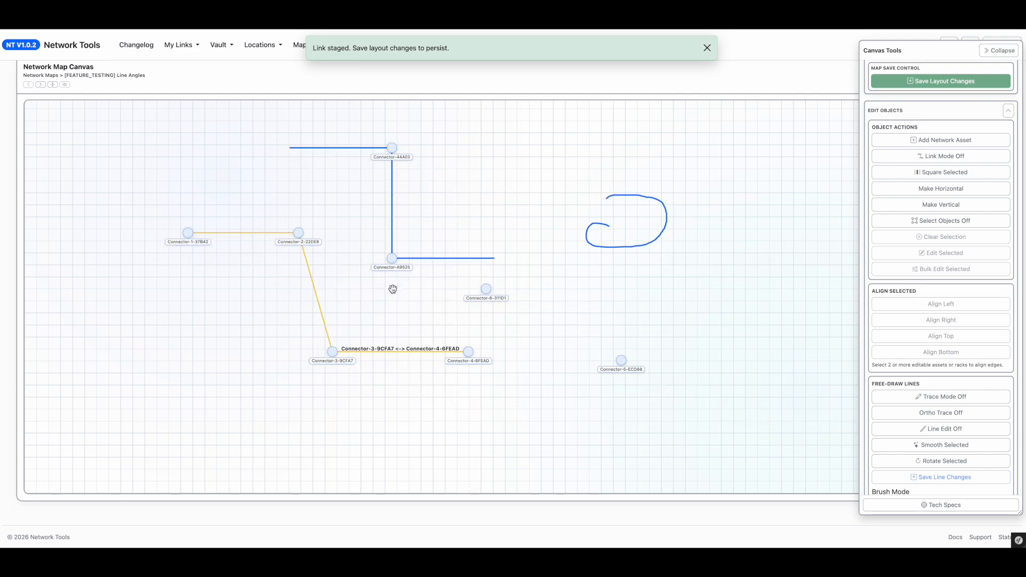
{"action": "left_click_drag", "start_coordinate": [241, 162], "coordinate": [319, 208]}
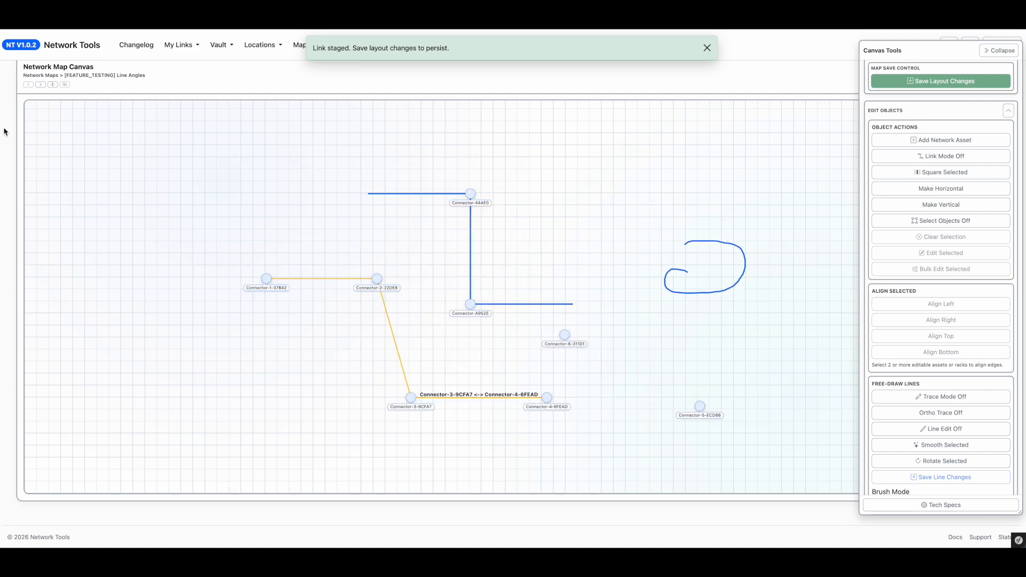
{"action": "scroll", "coordinate": [7, 116], "scroll_direction": "up", "scroll_amount": 5}
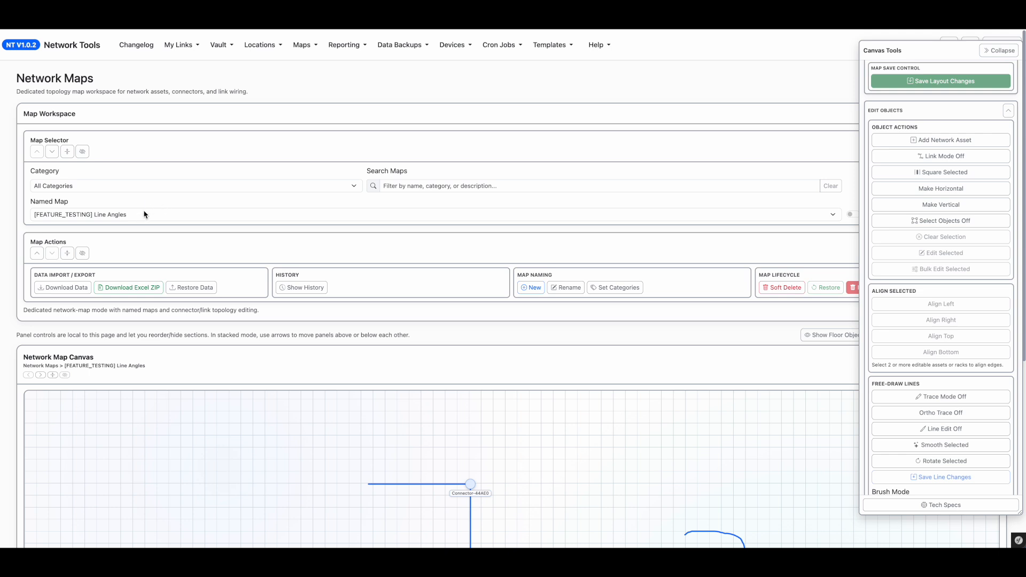
{"action": "left_click", "coordinate": [80, 215]}
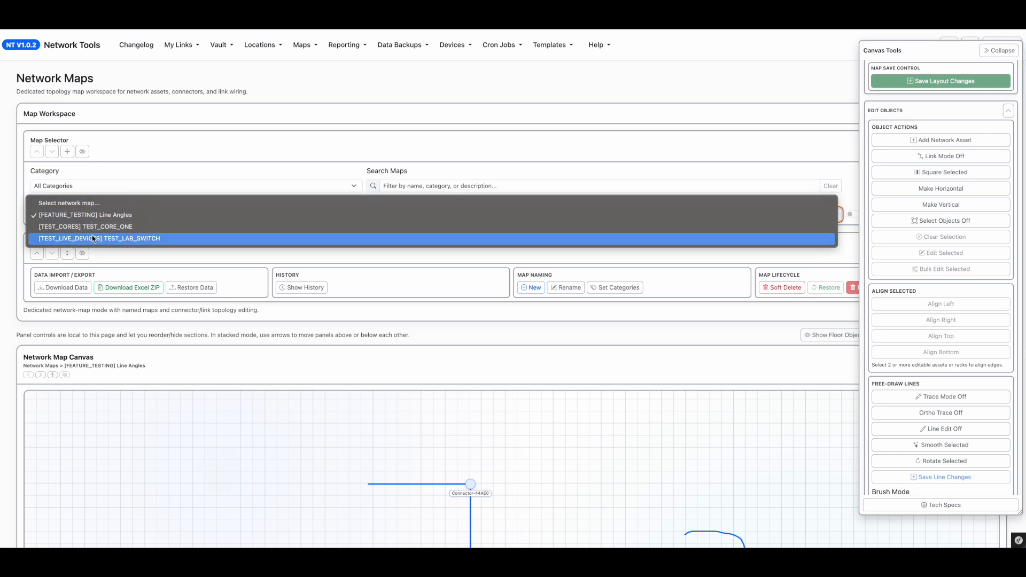
{"action": "left_click", "coordinate": [128, 228]}
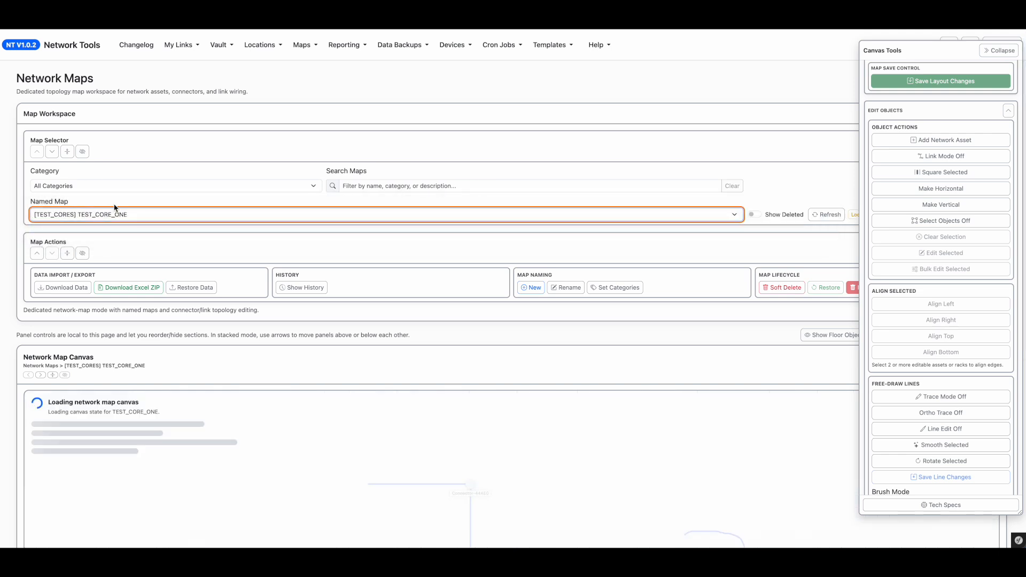
Step: Examine the TEST_CORE_ONE map's racks, connector groups and port links across the canvas
{"action": "scroll", "coordinate": [3, 438], "scroll_direction": "down", "scroll_amount": 5}
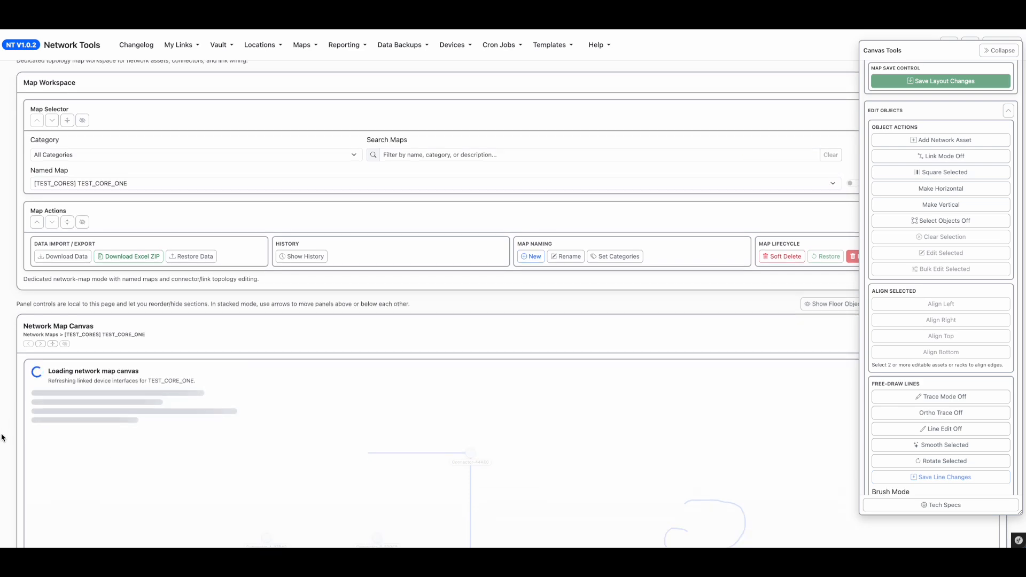
{"action": "scroll", "coordinate": [261, 413], "scroll_direction": "down", "scroll_amount": 3}
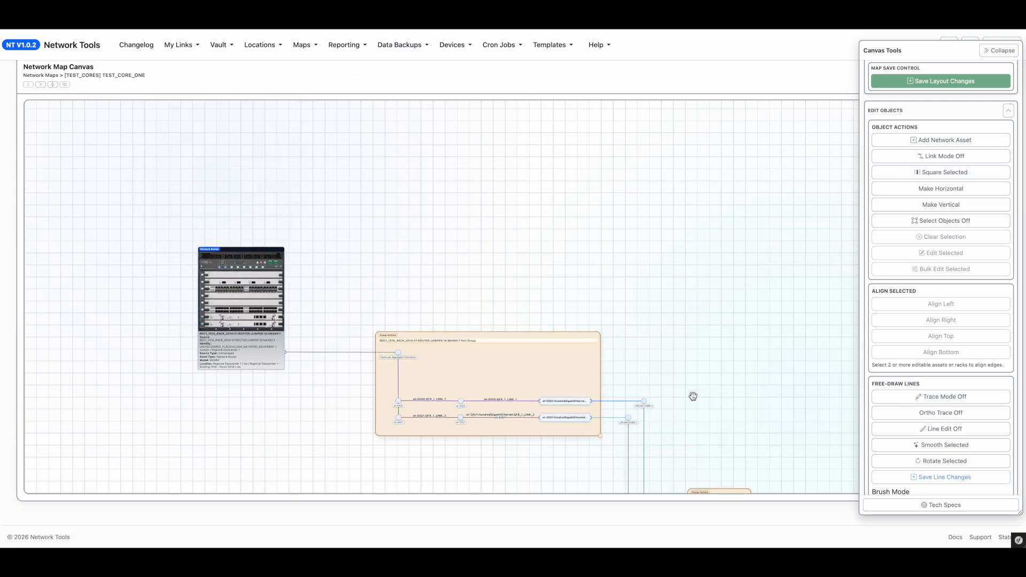
{"action": "scroll", "coordinate": [722, 396], "scroll_direction": "down", "scroll_amount": 2}
{"action": "left_click_drag", "start_coordinate": [743, 394], "coordinate": [523, 240]}
{"action": "left_click_drag", "start_coordinate": [719, 274], "coordinate": [394, 195]}
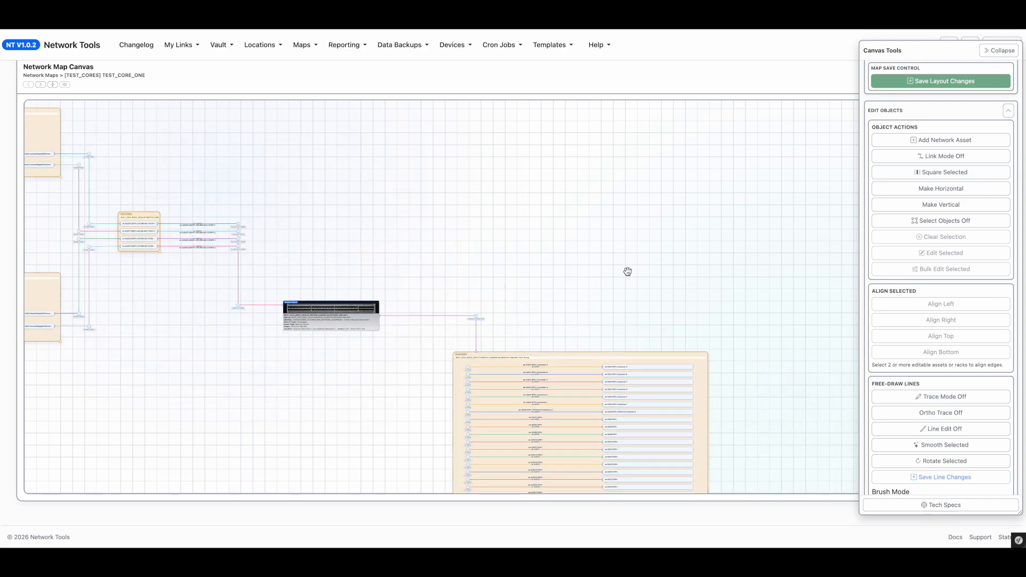
{"action": "left_click_drag", "start_coordinate": [669, 291], "coordinate": [428, 223]}
{"action": "left_click_drag", "start_coordinate": [597, 366], "coordinate": [511, 196]}
{"action": "scroll", "coordinate": [428, 234], "scroll_direction": "up", "scroll_amount": 3}
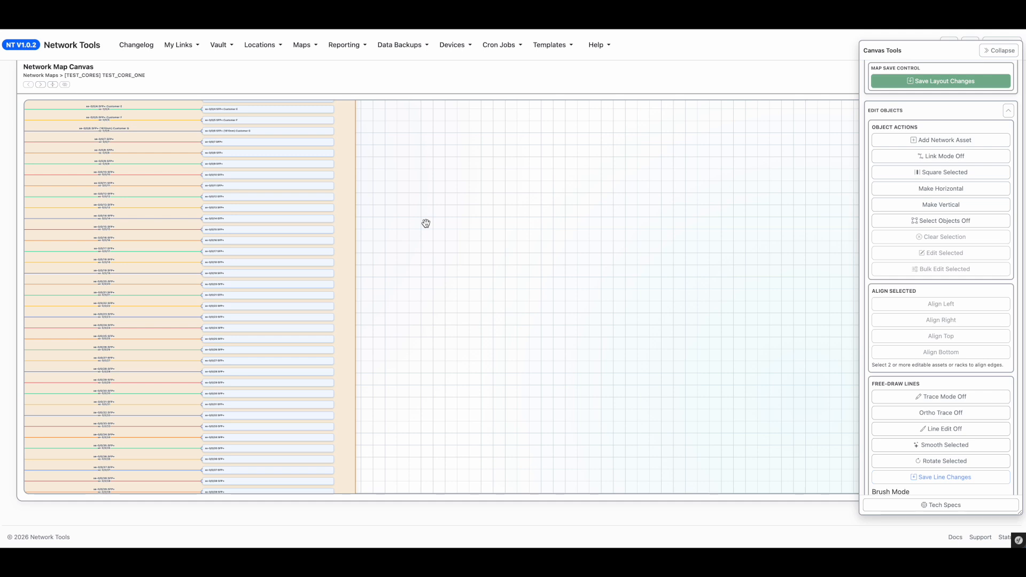
{"action": "left_click_drag", "start_coordinate": [413, 183], "coordinate": [582, 233]}
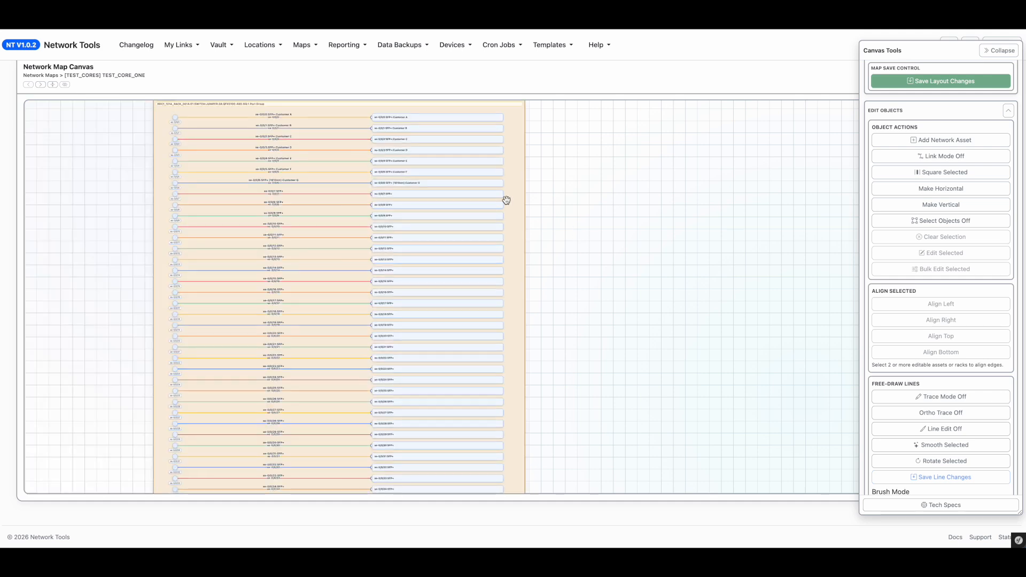
{"action": "scroll", "coordinate": [167, 227], "scroll_direction": "down", "scroll_amount": 5}
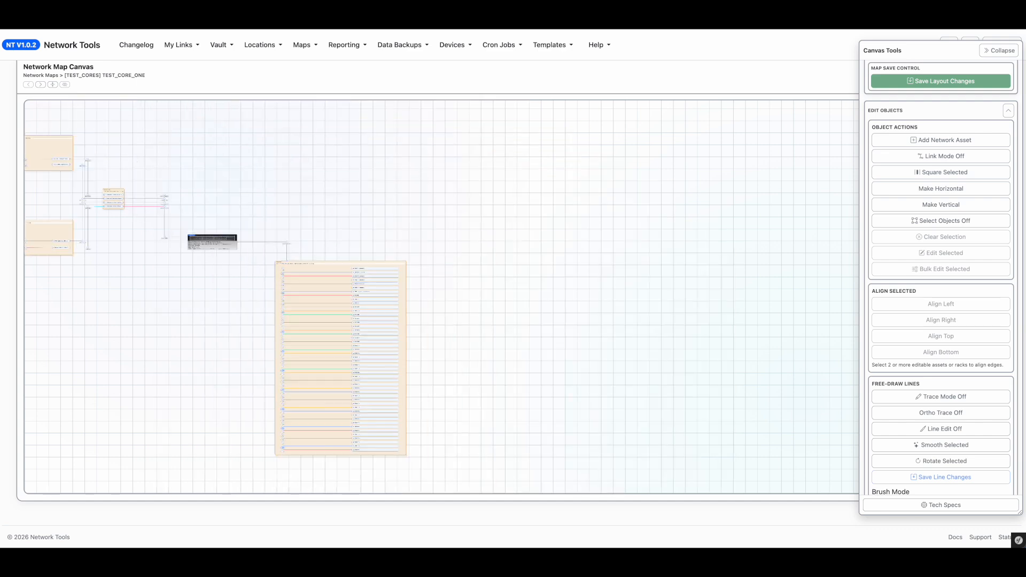
{"action": "scroll", "coordinate": [216, 267], "scroll_direction": "up", "scroll_amount": 2}
{"action": "scroll", "coordinate": [216, 268], "scroll_direction": "up", "scroll_amount": 2}
{"action": "left_click_drag", "start_coordinate": [216, 265], "coordinate": [463, 367]}
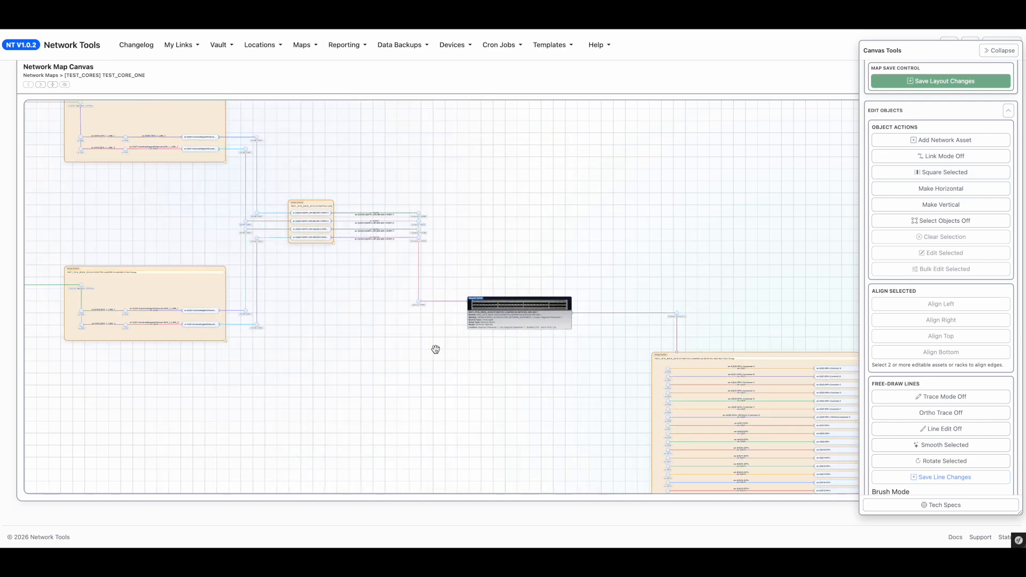
{"action": "scroll", "coordinate": [236, 254], "scroll_direction": "down", "scroll_amount": 5}
{"action": "scroll", "coordinate": [168, 223], "scroll_direction": "up", "scroll_amount": 3}
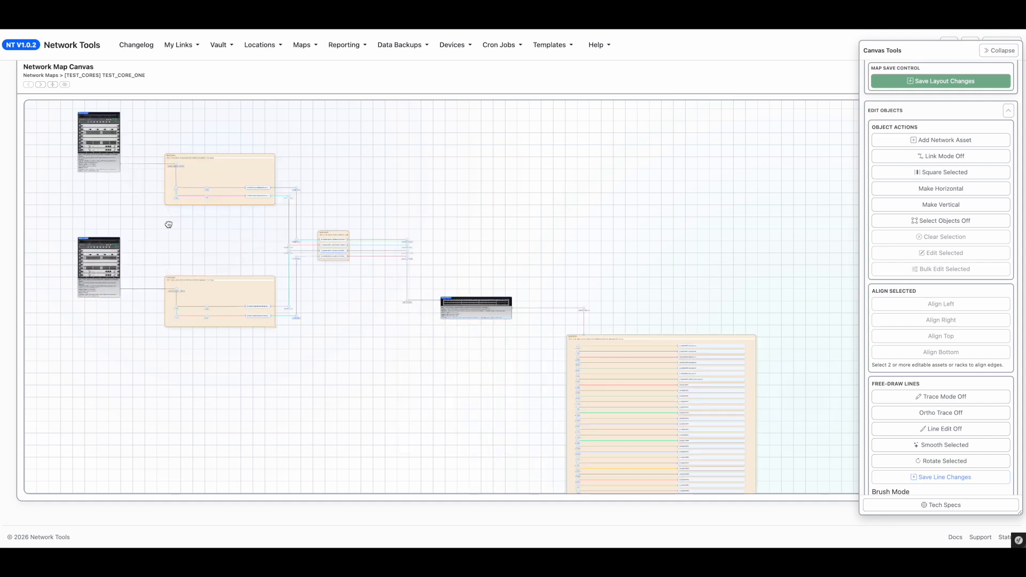
{"action": "scroll", "coordinate": [168, 223], "scroll_direction": "up", "scroll_amount": 4}
{"action": "left_click_drag", "start_coordinate": [61, 174], "coordinate": [188, 237]}
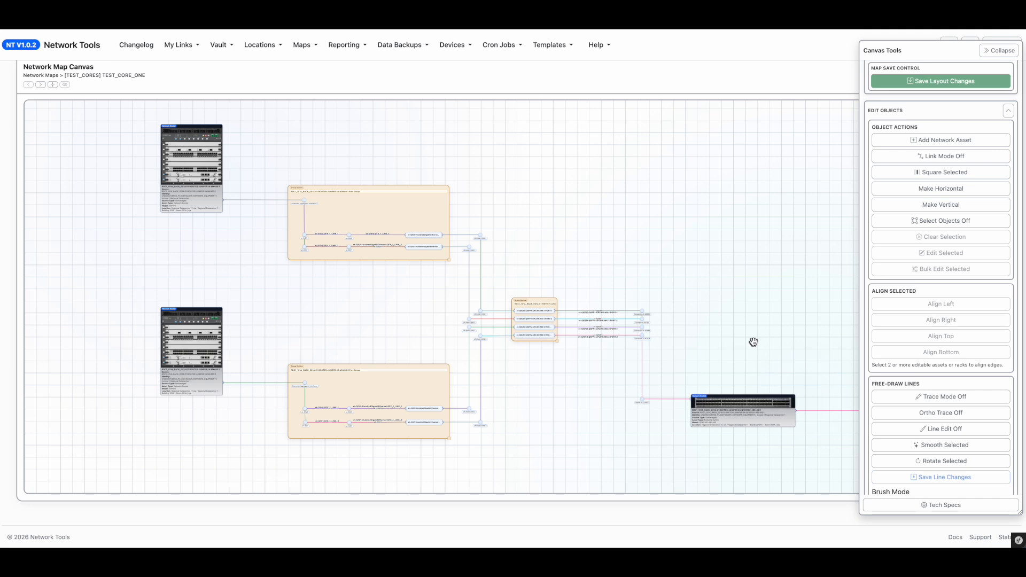
{"action": "left_click_drag", "start_coordinate": [781, 348], "coordinate": [281, 207]}
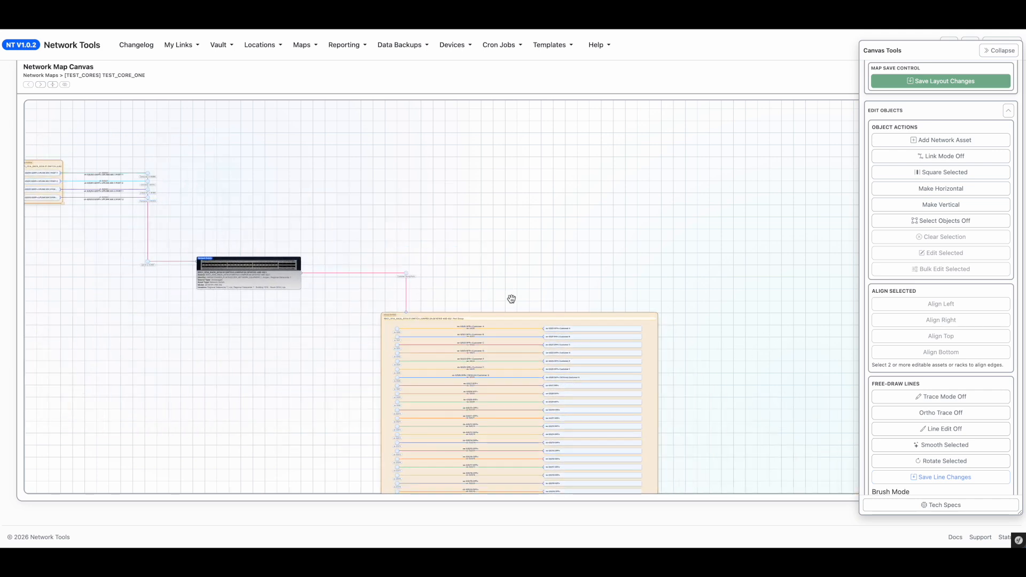